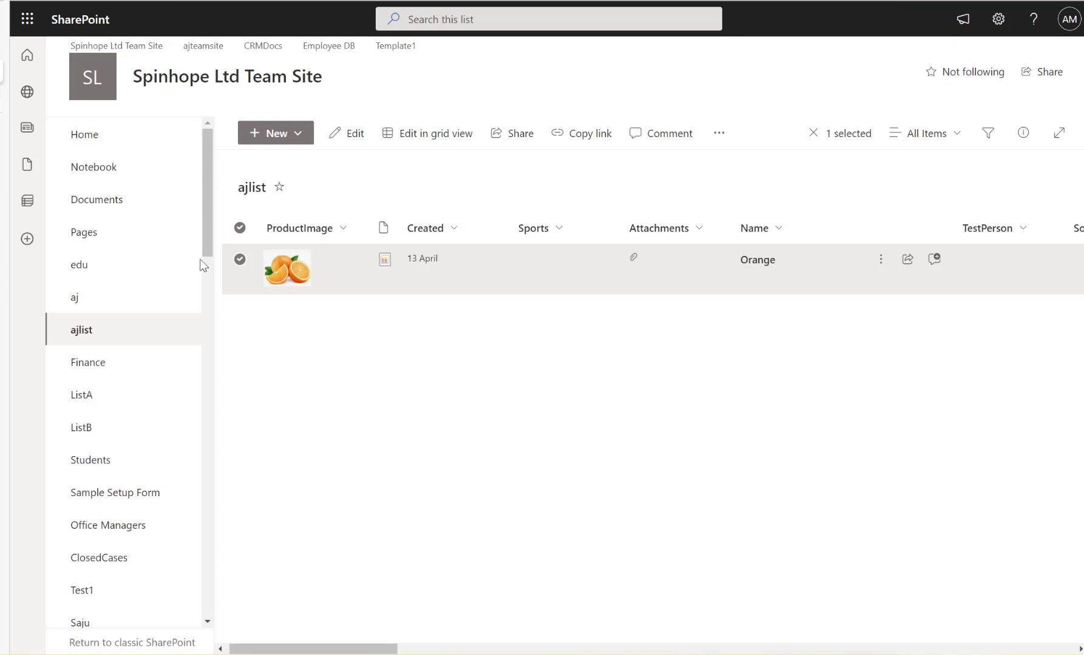
View the product image of the Orange item in the ajlist list at full size and close it.
left_click(240, 259)
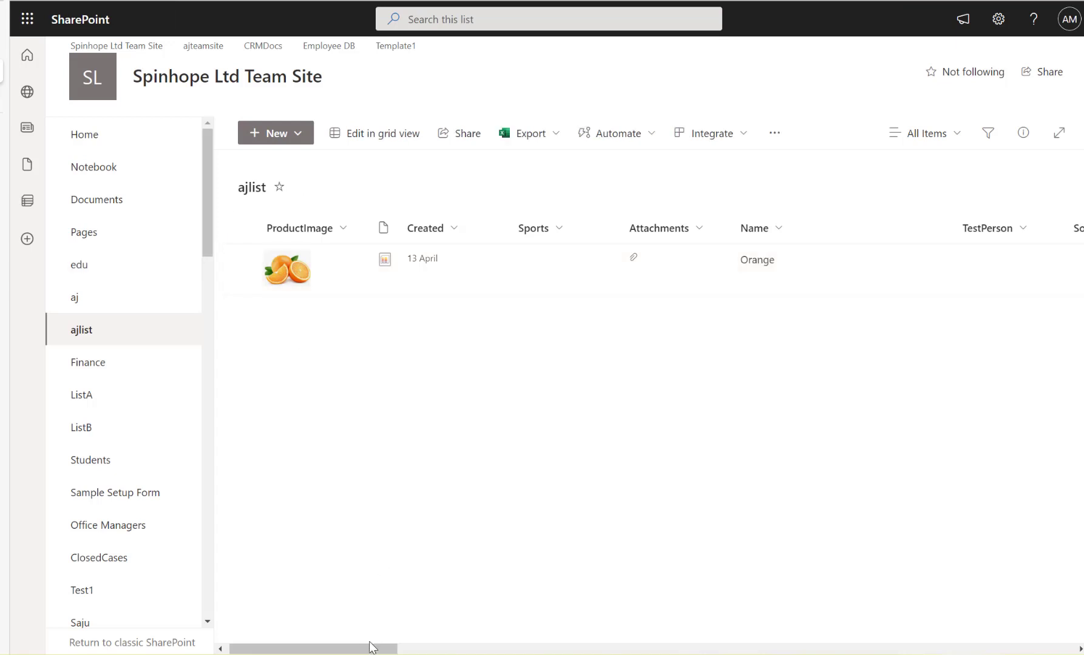
left_click_drag(370, 643, 334, 647)
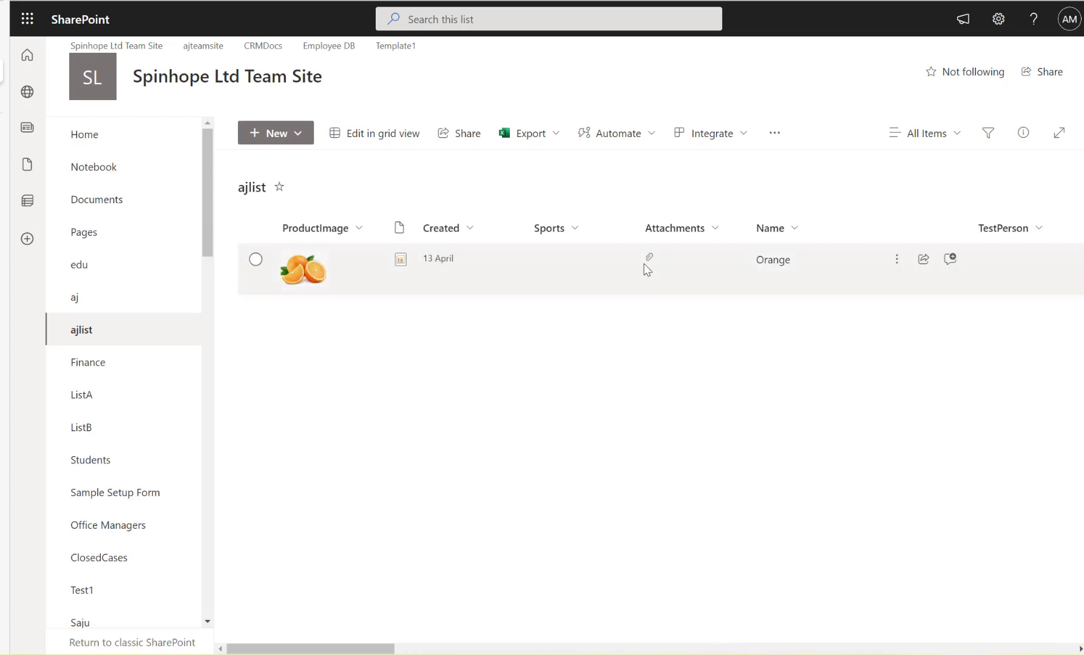
left_click(308, 277)
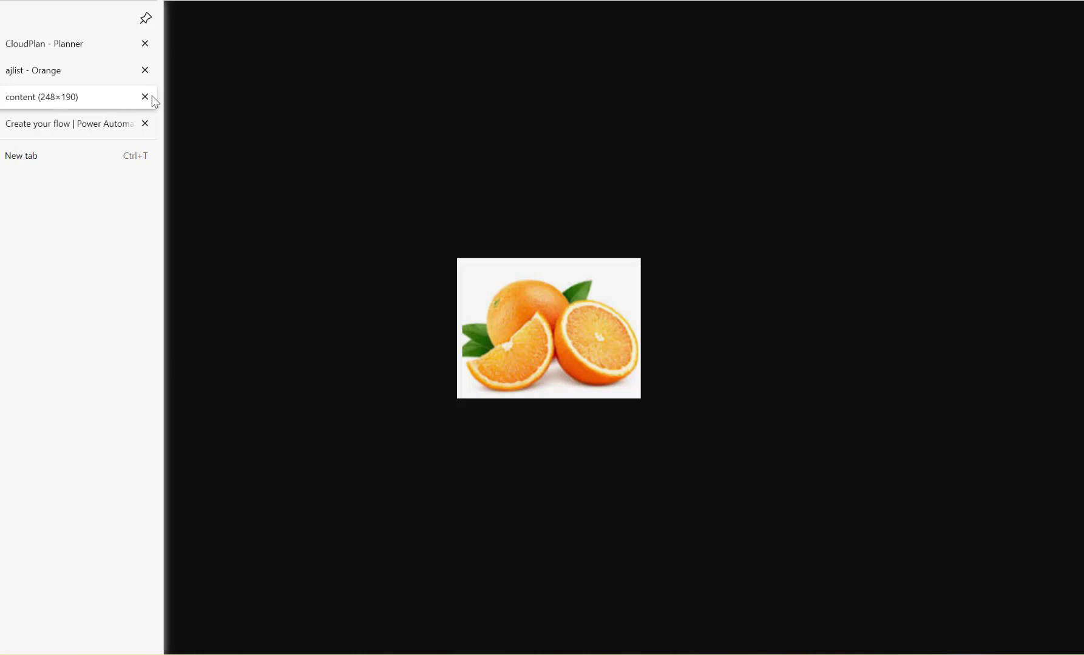
left_click(145, 97)
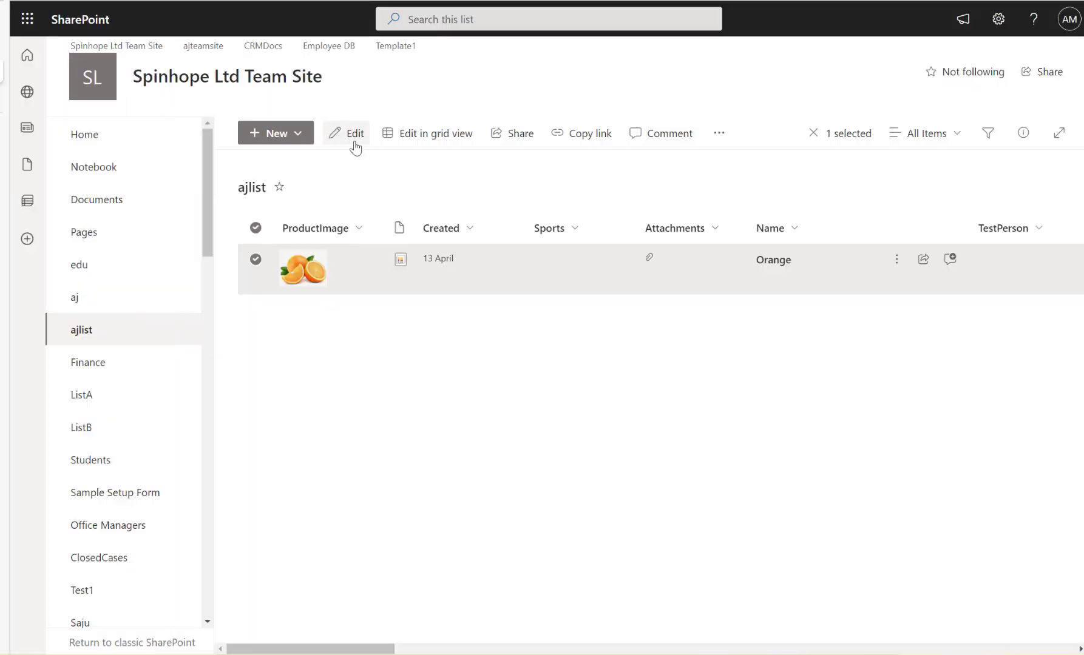
Review the attachments in the Orange item's edit form, cancel without saving, and switch to the CloudPlan board in Planner.
left_click(354, 143)
scroll(657, 346, "down", 7)
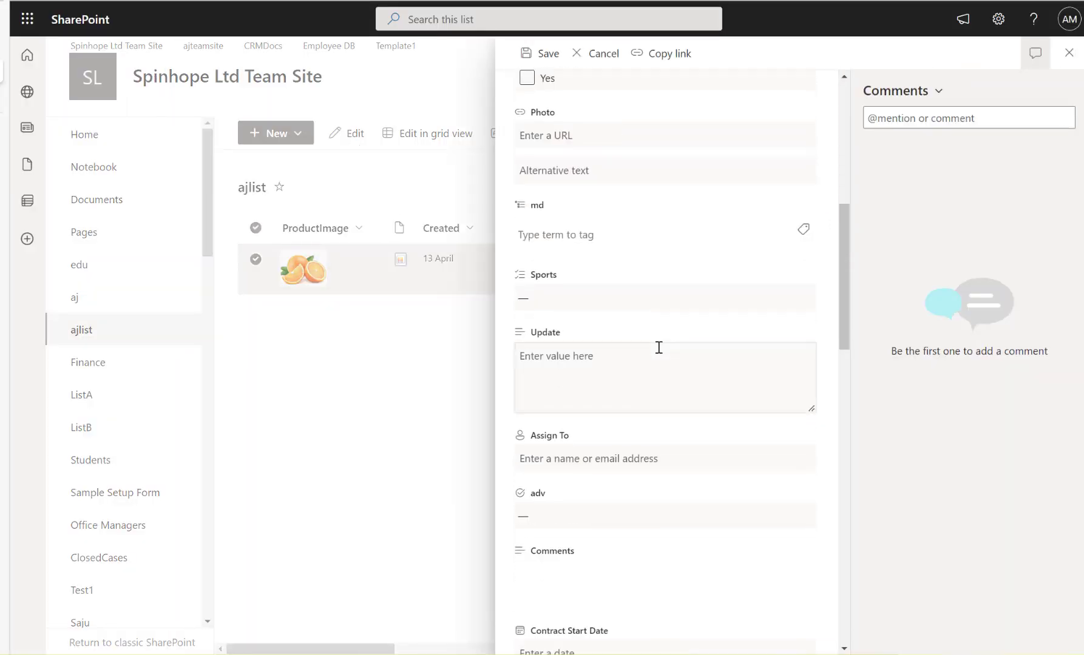
scroll(658, 348, "down", 10)
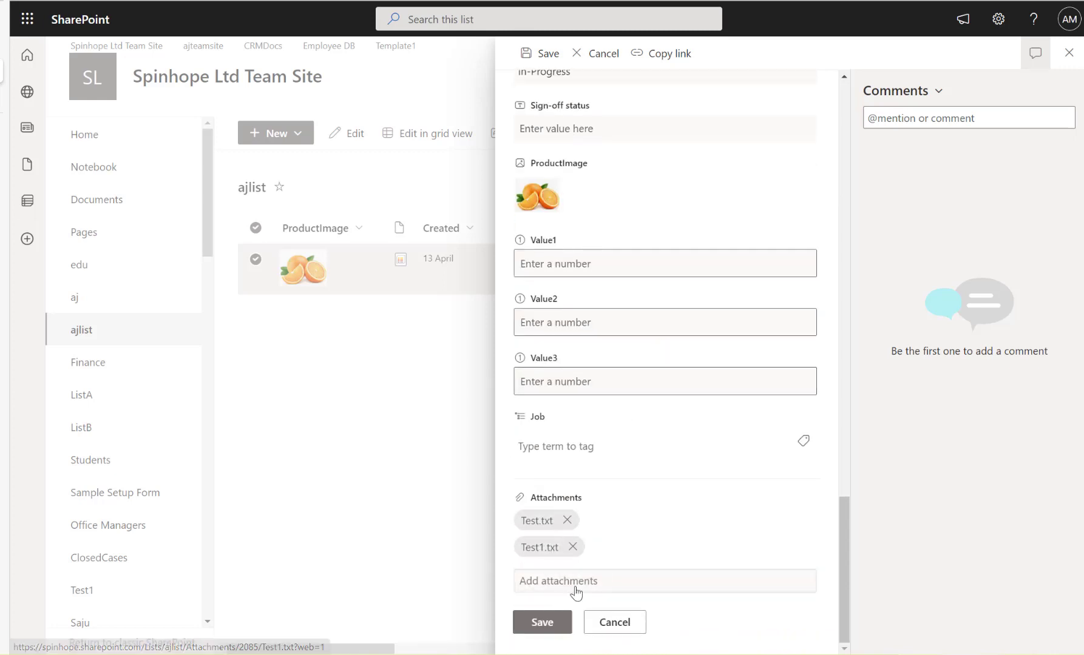
left_click(604, 625)
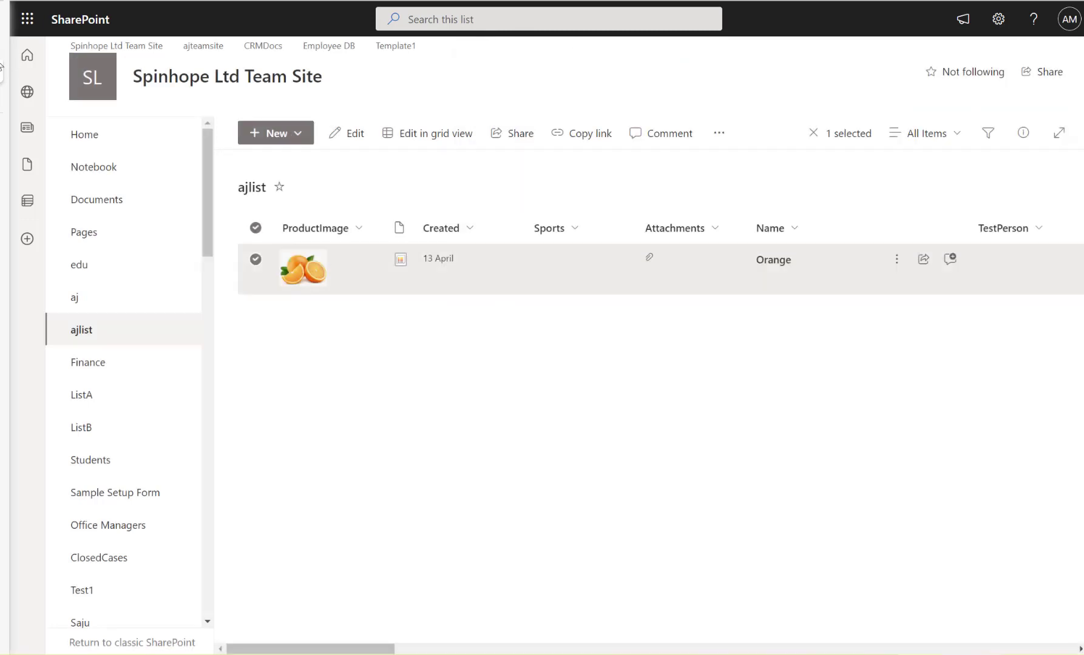
left_click(30, 42)
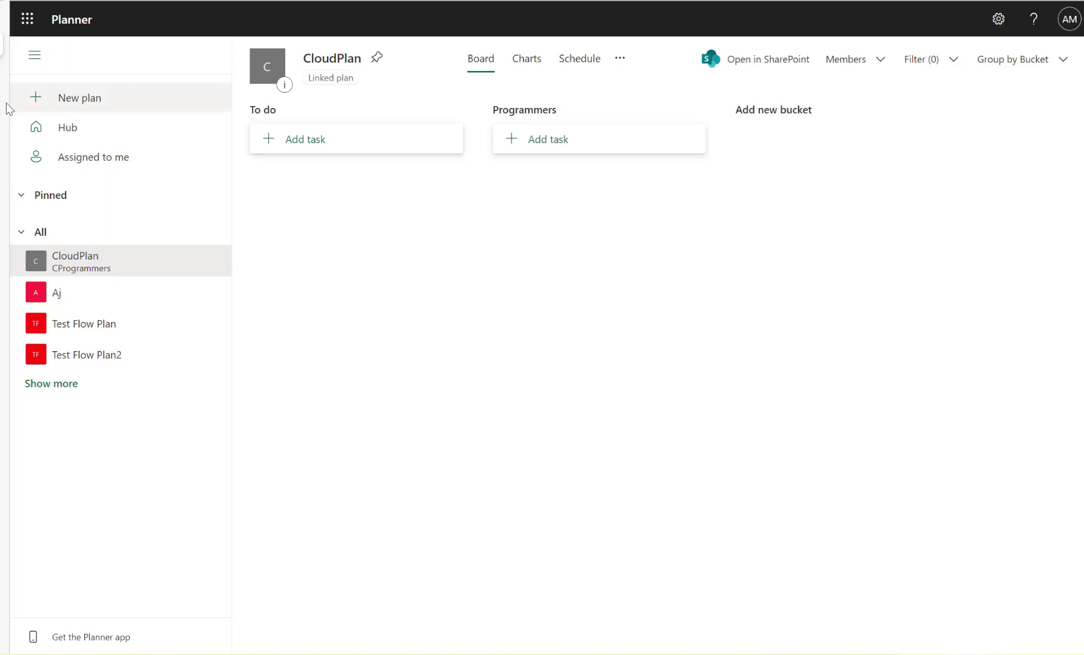
Switch to Power Automate and add a SharePoint Get items action after the manual trigger.
left_click(24, 98)
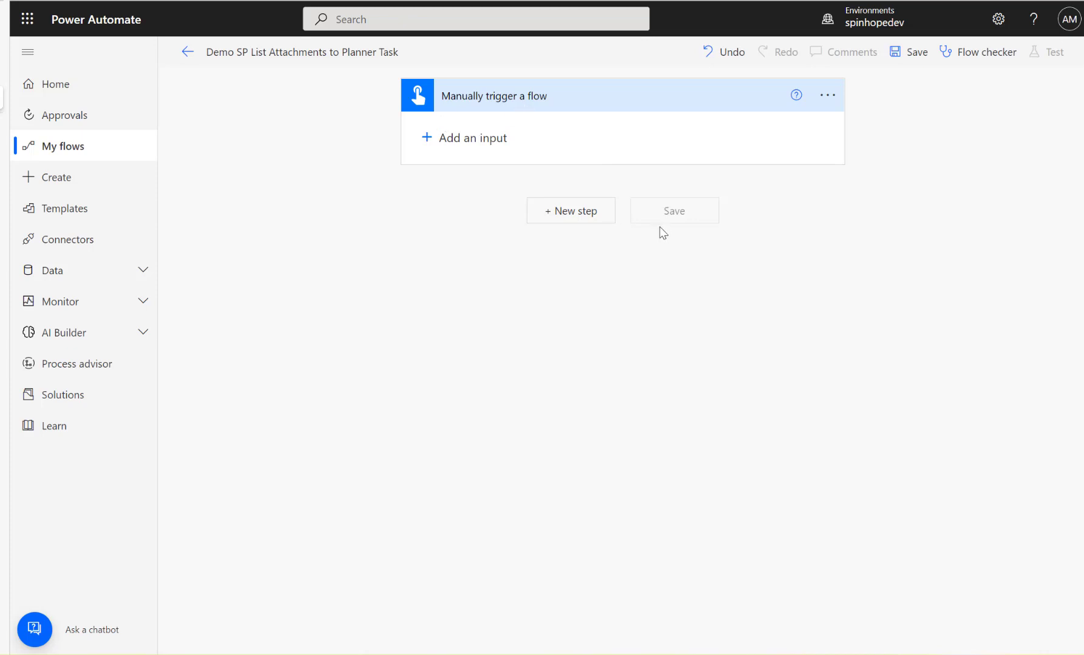
left_click(576, 213)
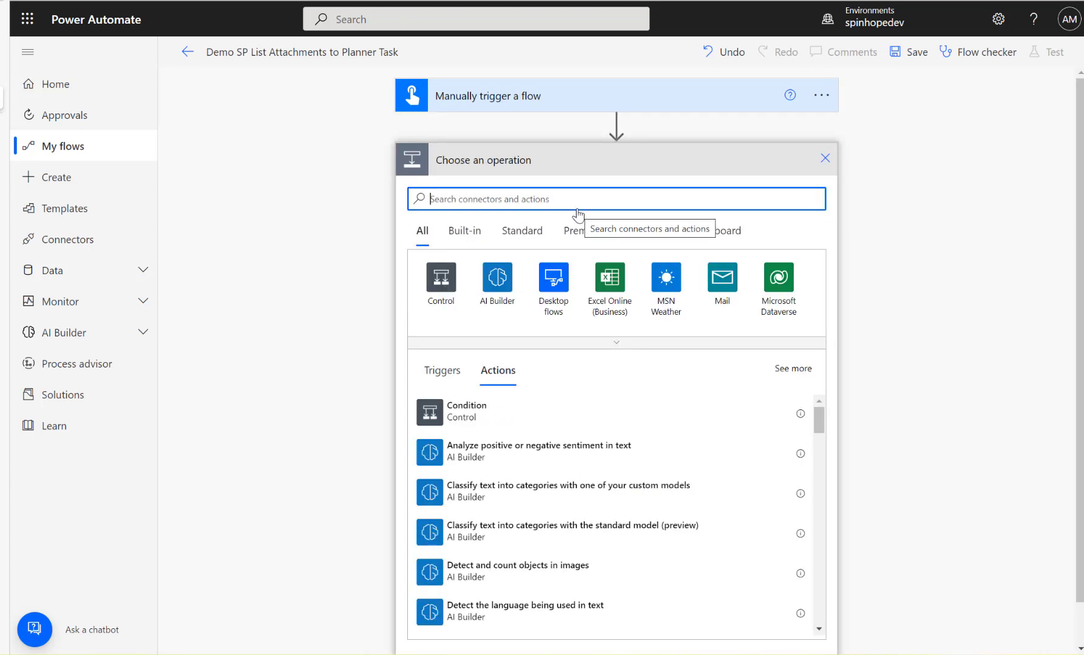
type("sh")
key("BackSpace")
key("BackSpace")
type("sh")
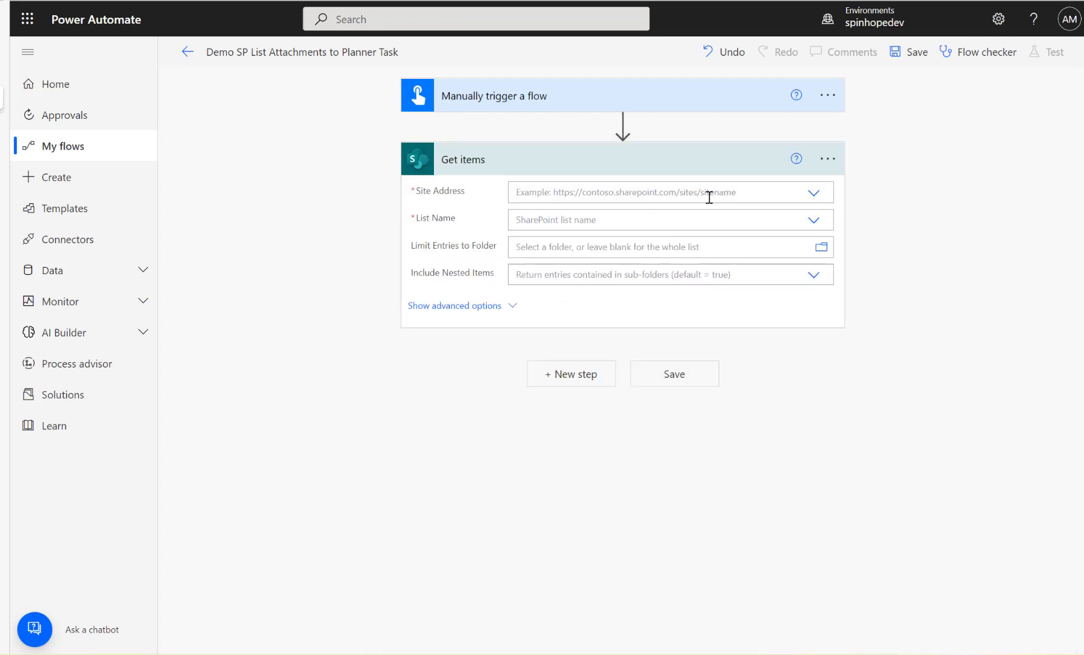
Set the Get items action to the Spinhope Ltd Team Site and the ajlist list.
left_click(813, 196)
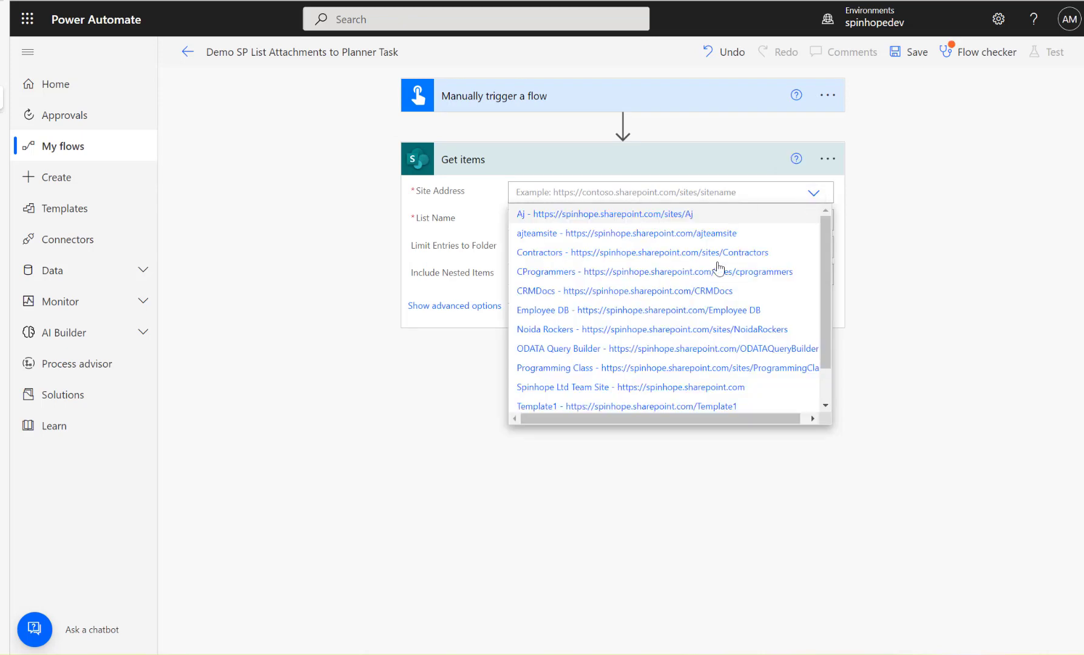
left_click(675, 380)
left_click(582, 220)
type("a")
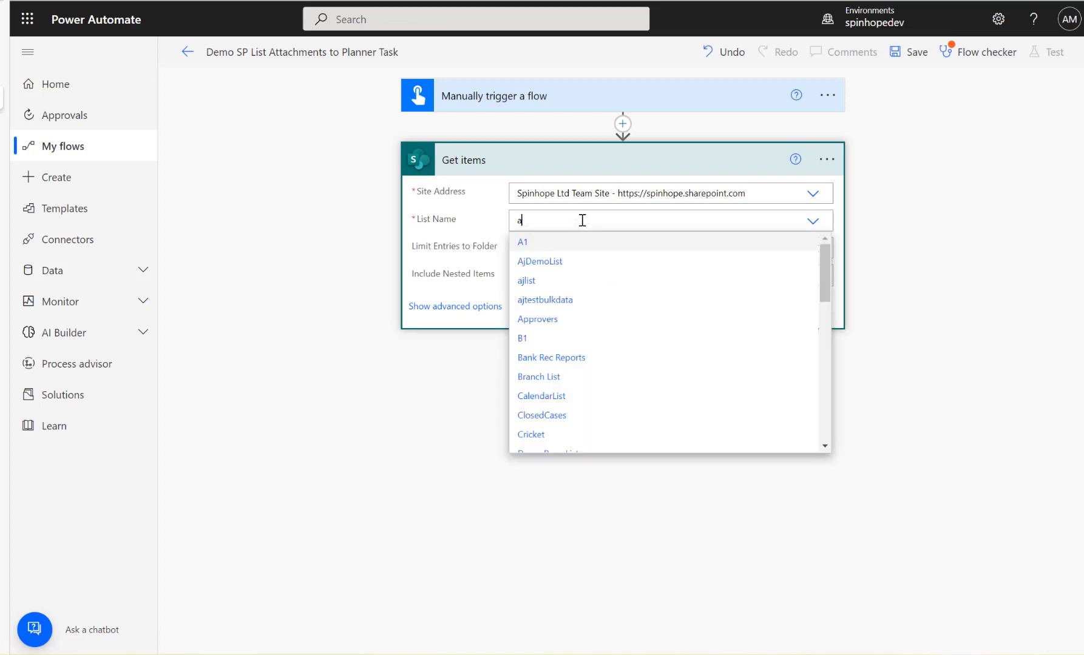
type("jlist")
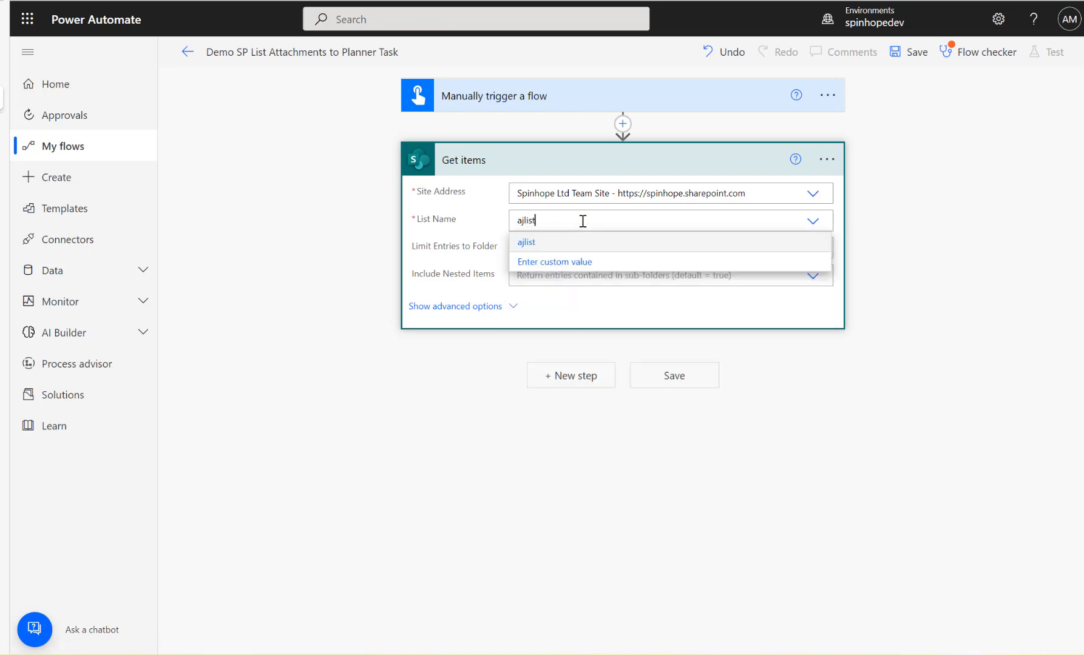
left_click(533, 245)
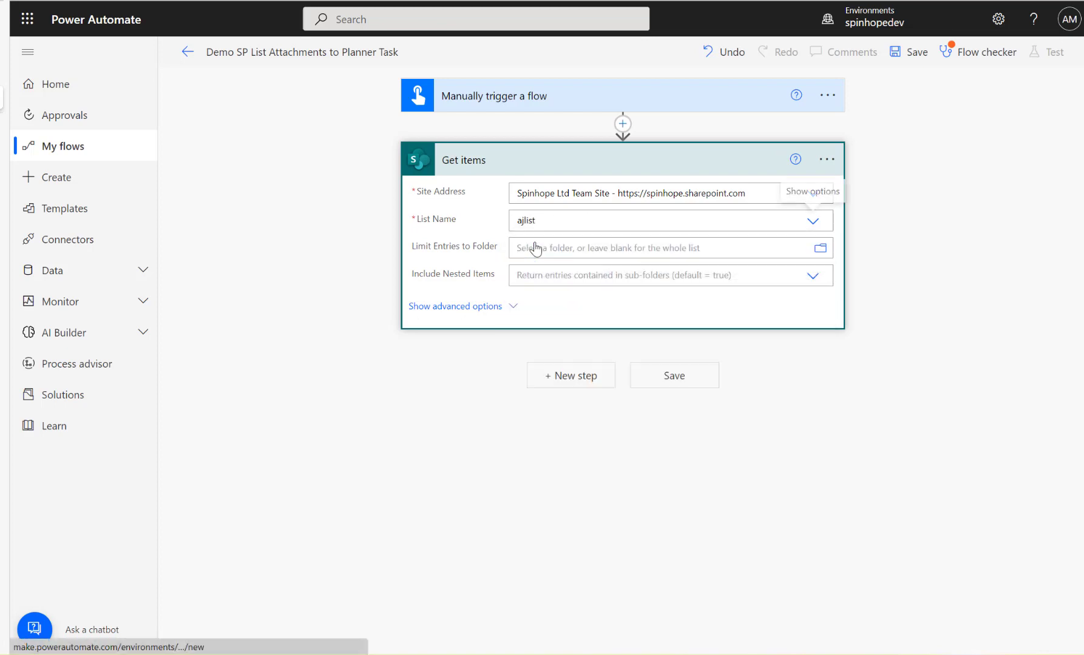
Add an Initialize variable action named Attachments with the Array type after Get items.
left_click(567, 377)
type("init")
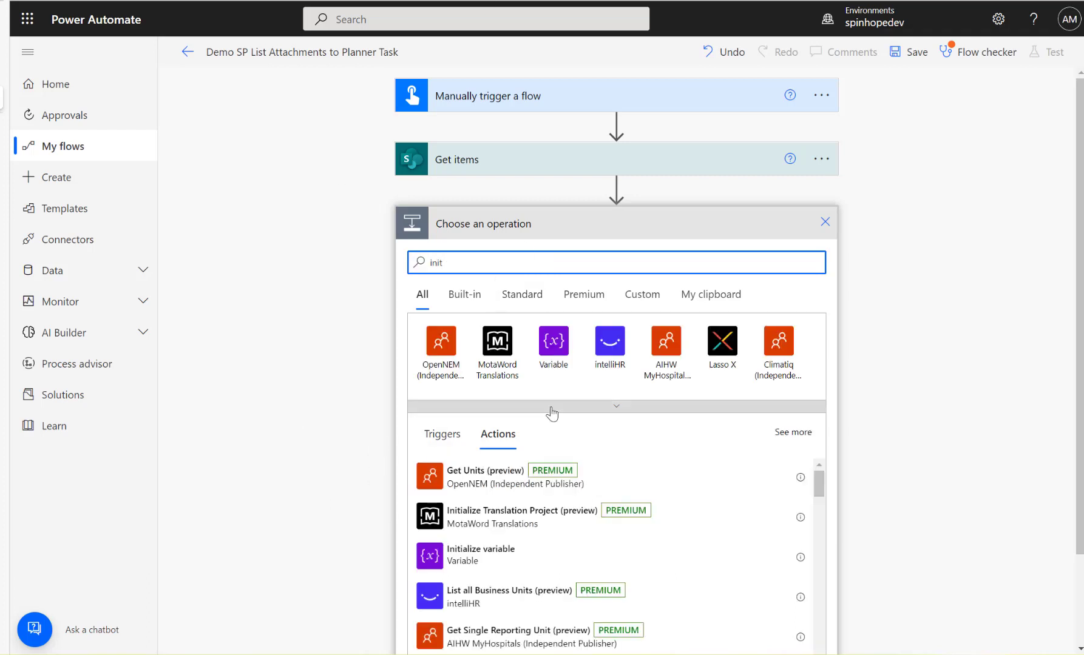
left_click(479, 553)
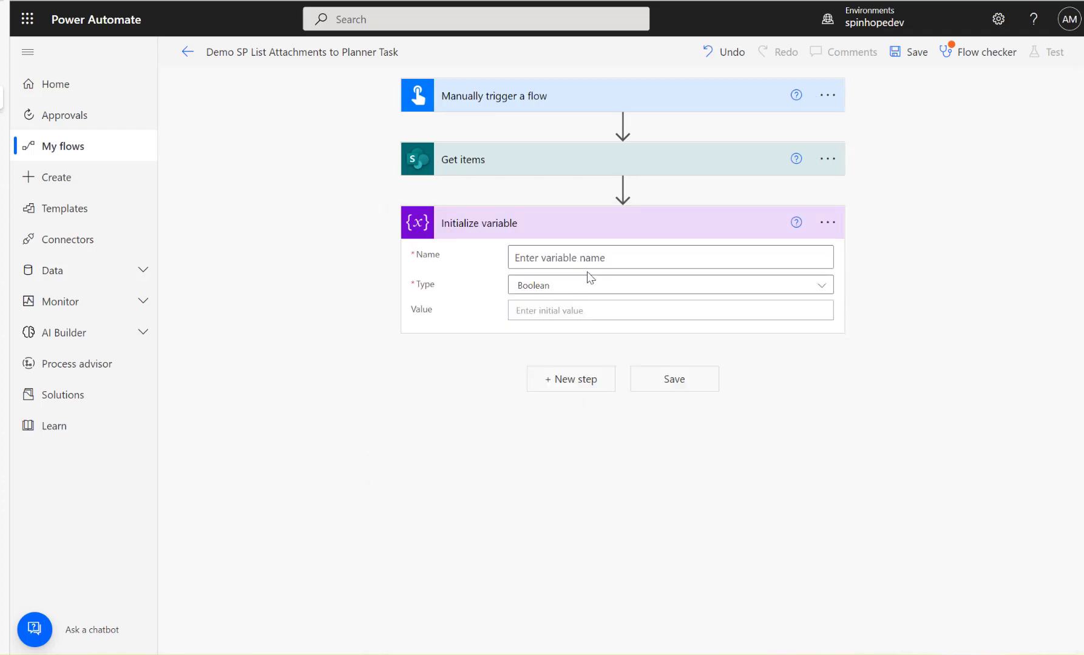
left_click(588, 260)
type("Atta")
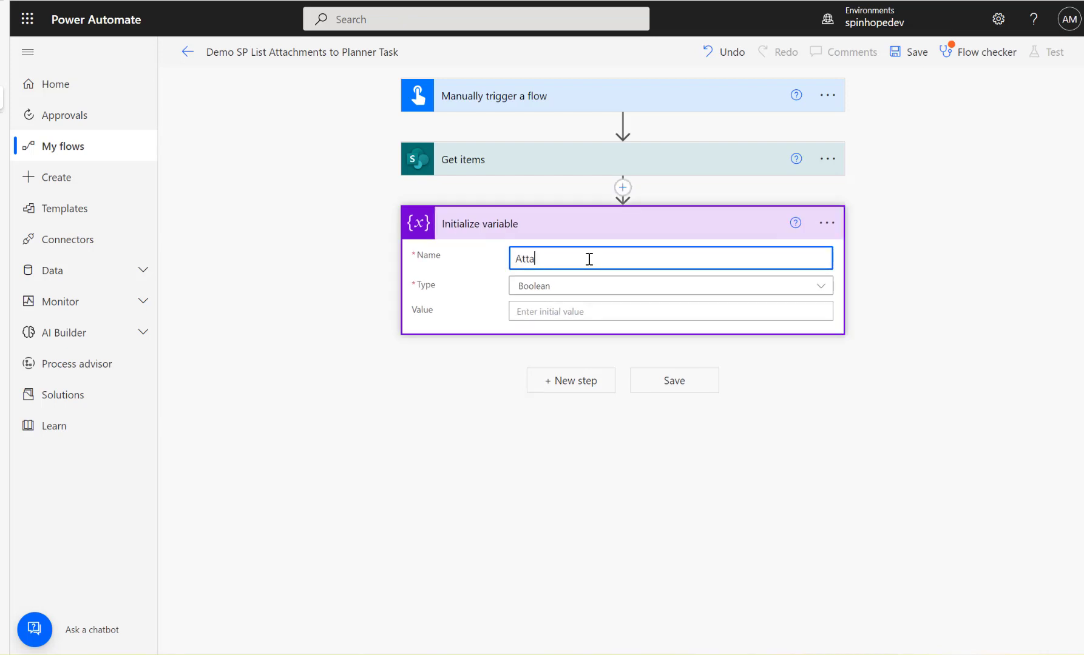
type("chments")
left_click(586, 290)
left_click(539, 443)
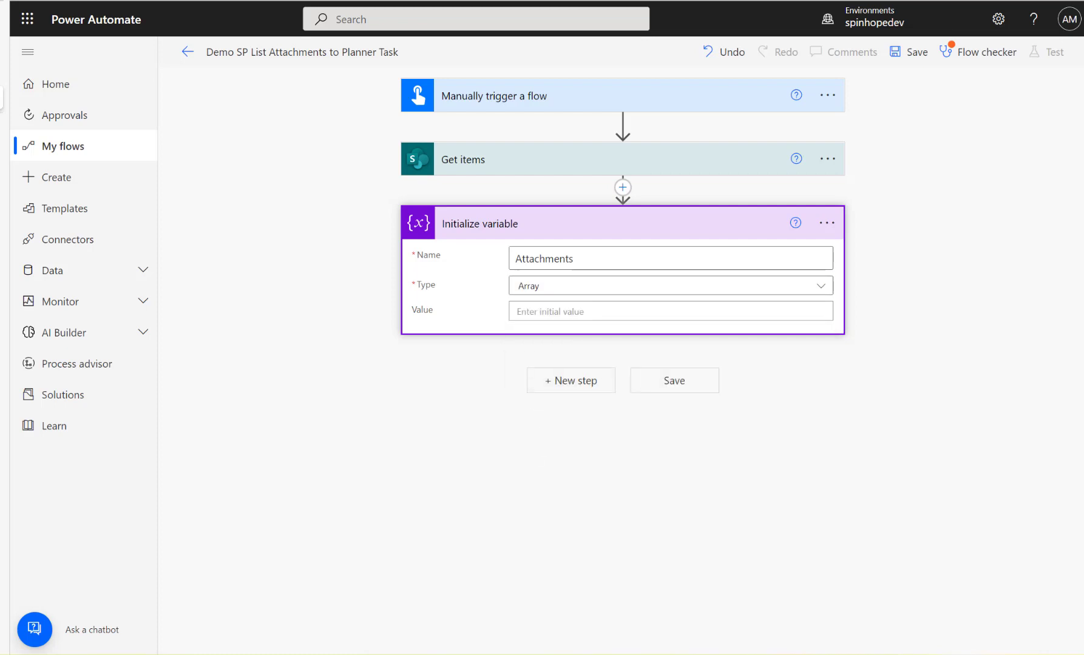
Move the Initialize variable action between the manual trigger and Get items, and expand the Get items action.
left_click(571, 386)
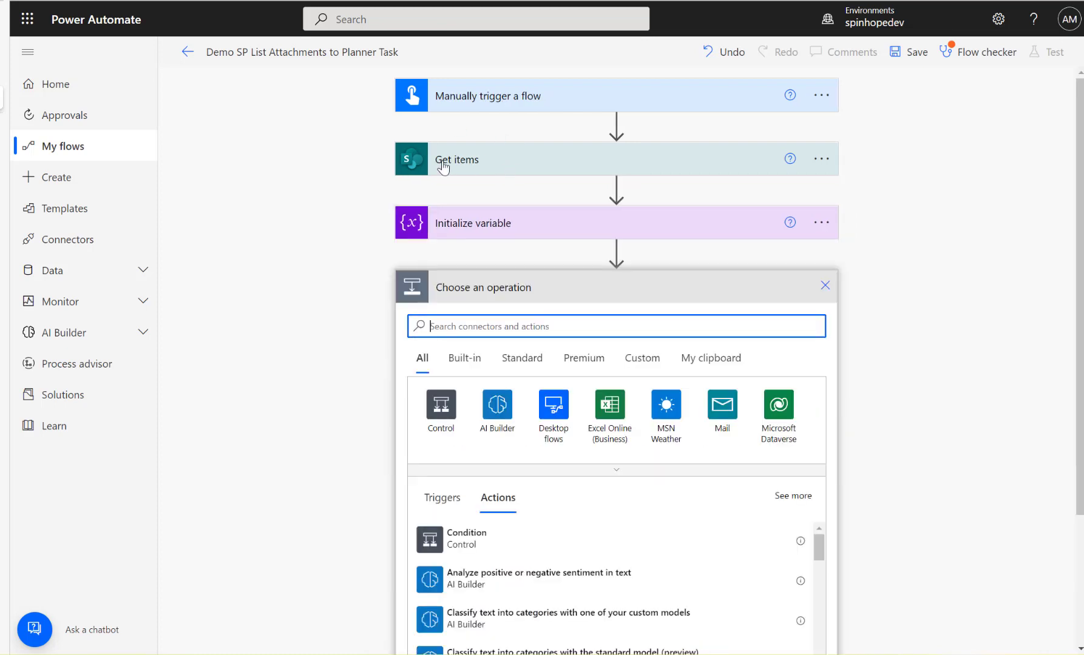
left_click(825, 285)
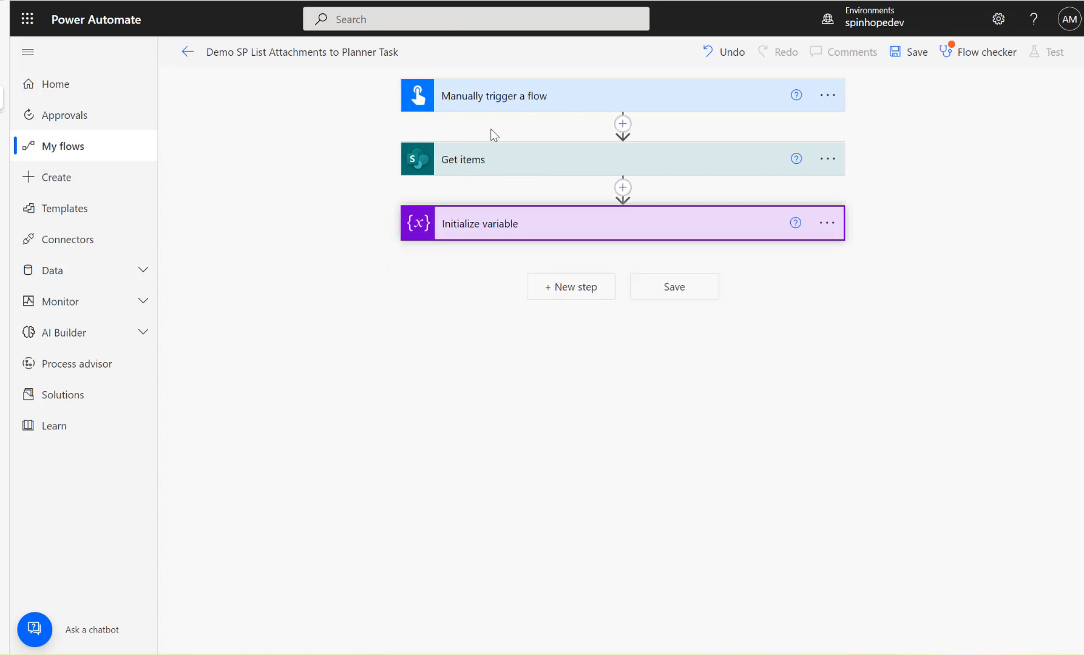
left_click(585, 234)
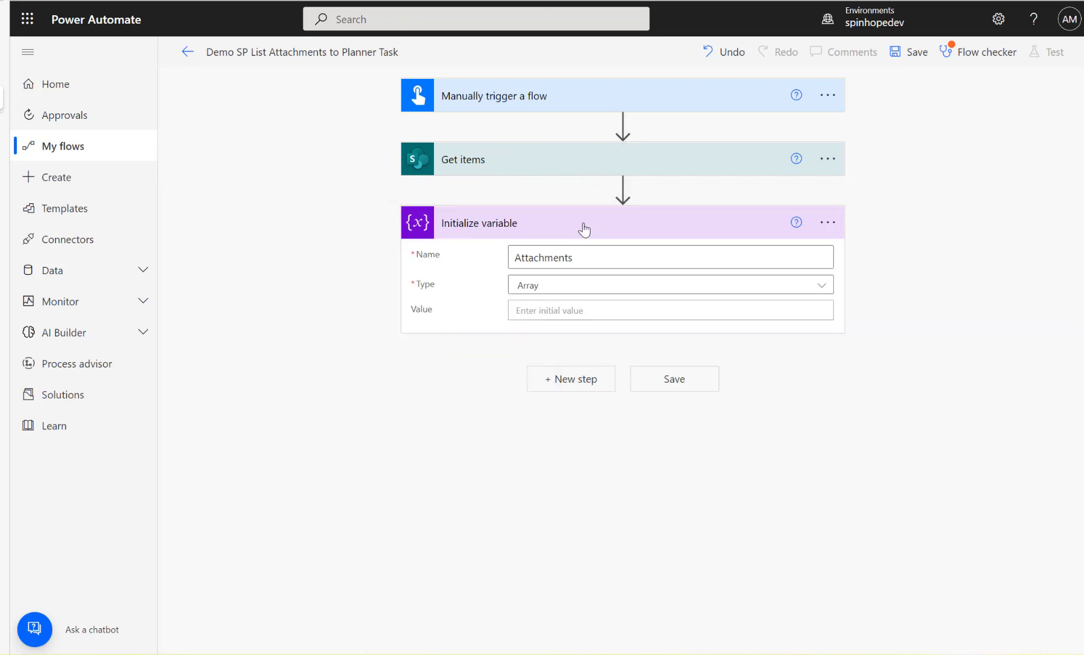
left_click_drag(583, 225, 624, 126)
left_click(528, 329)
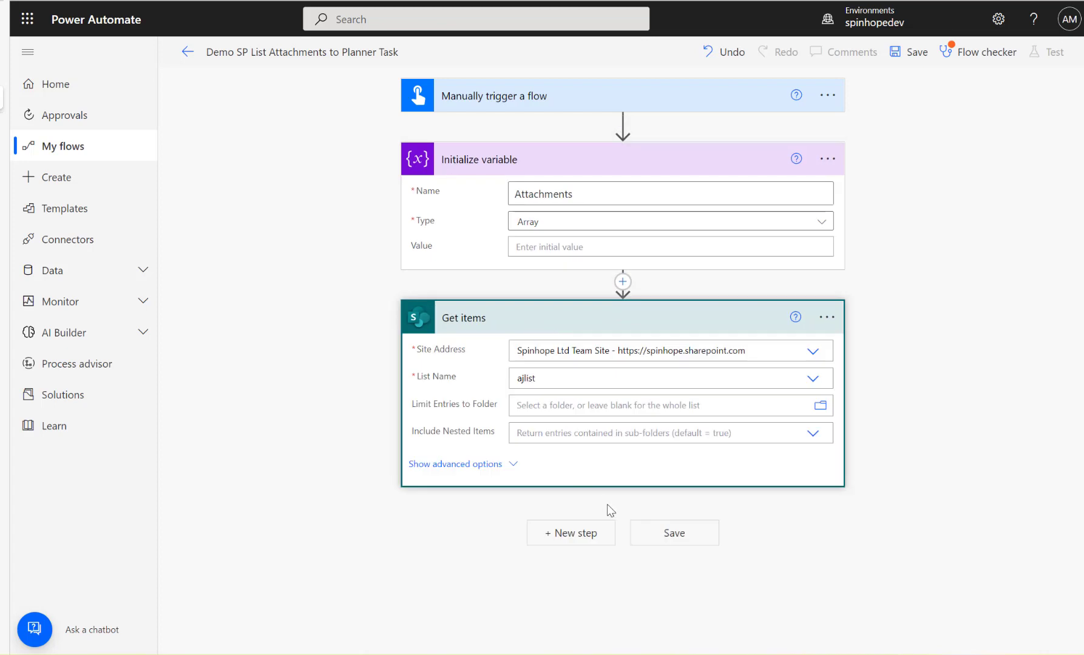
Add a SharePoint Get attachments action after Get items.
left_click(567, 537)
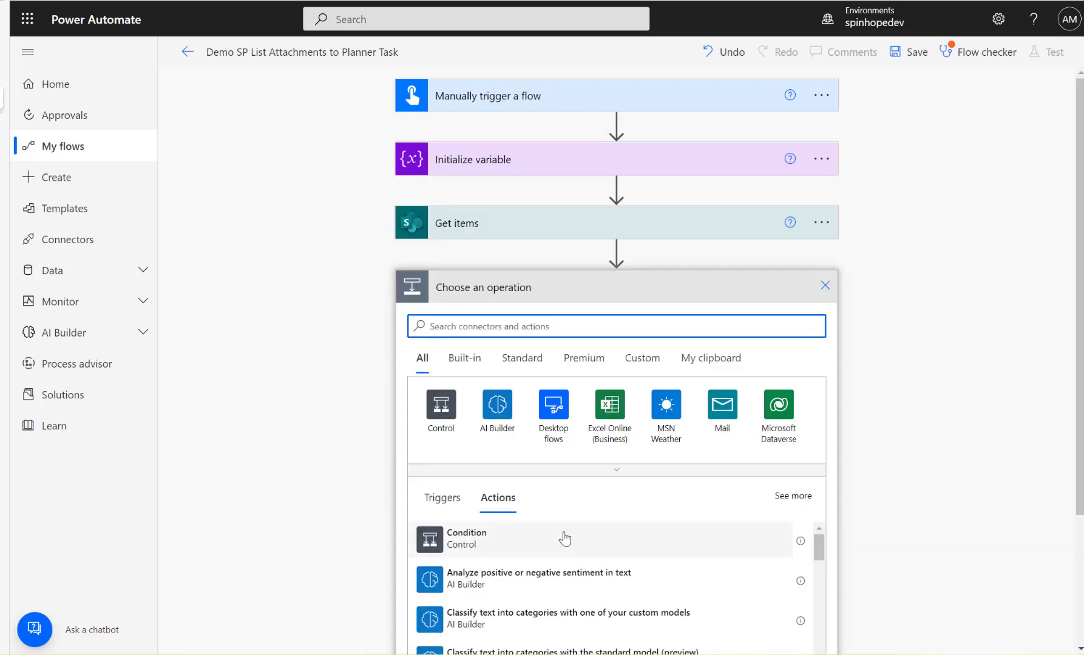
type("get attach")
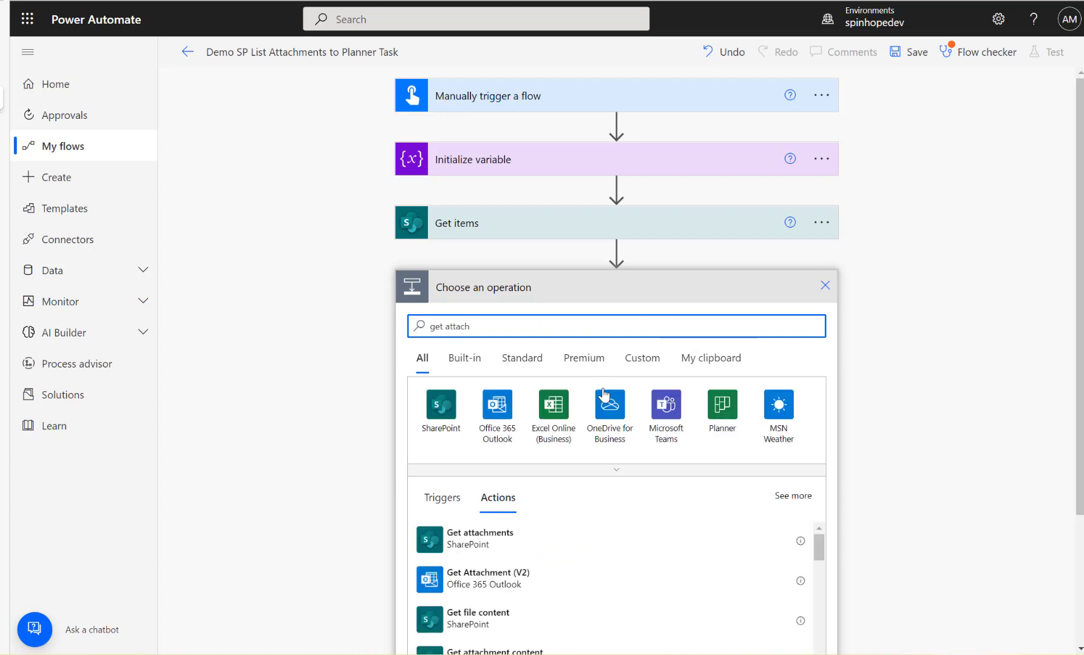
scroll(605, 397, "down", 3)
left_click(502, 373)
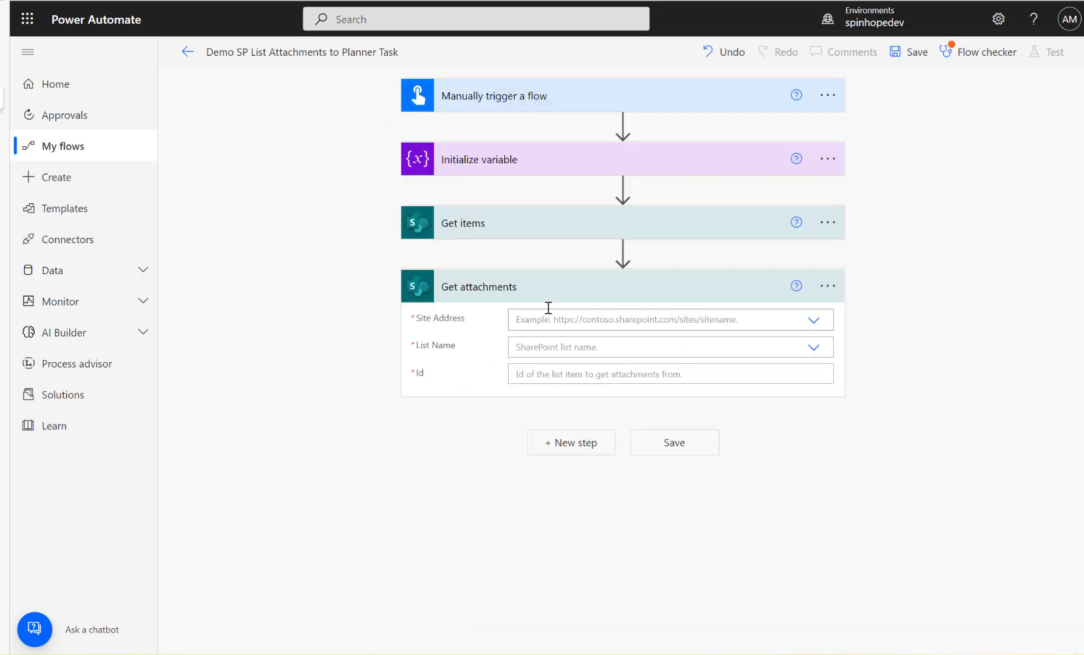
Set Get attachments to the Spinhope Ltd Team Site and the ajlist list, using the ID from Get items as its Id.
left_click(813, 322)
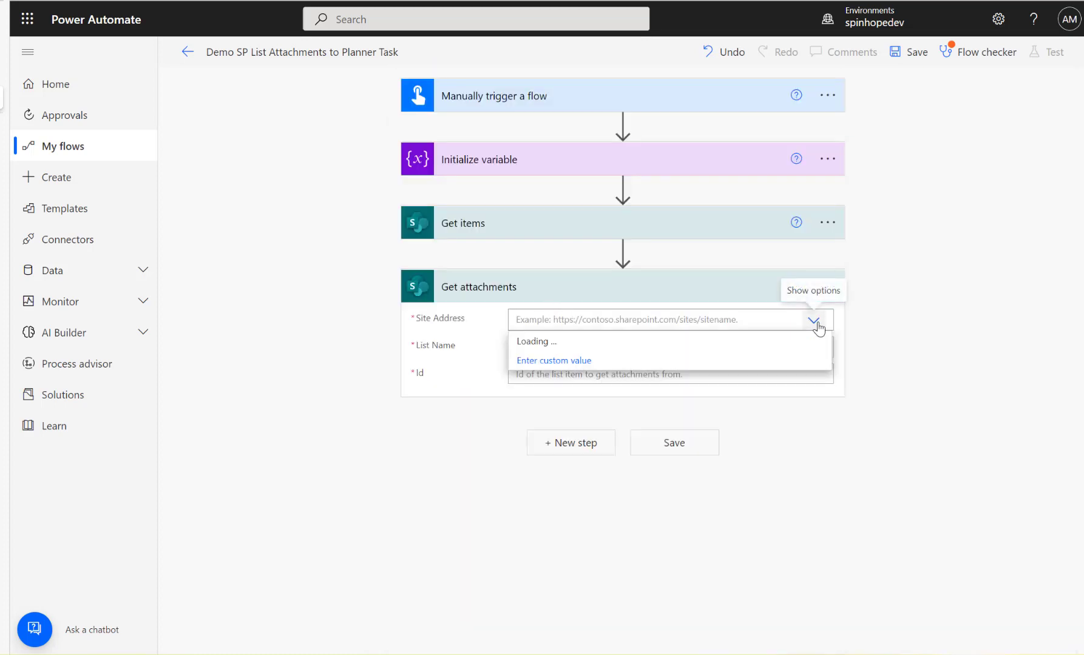
left_click(713, 519)
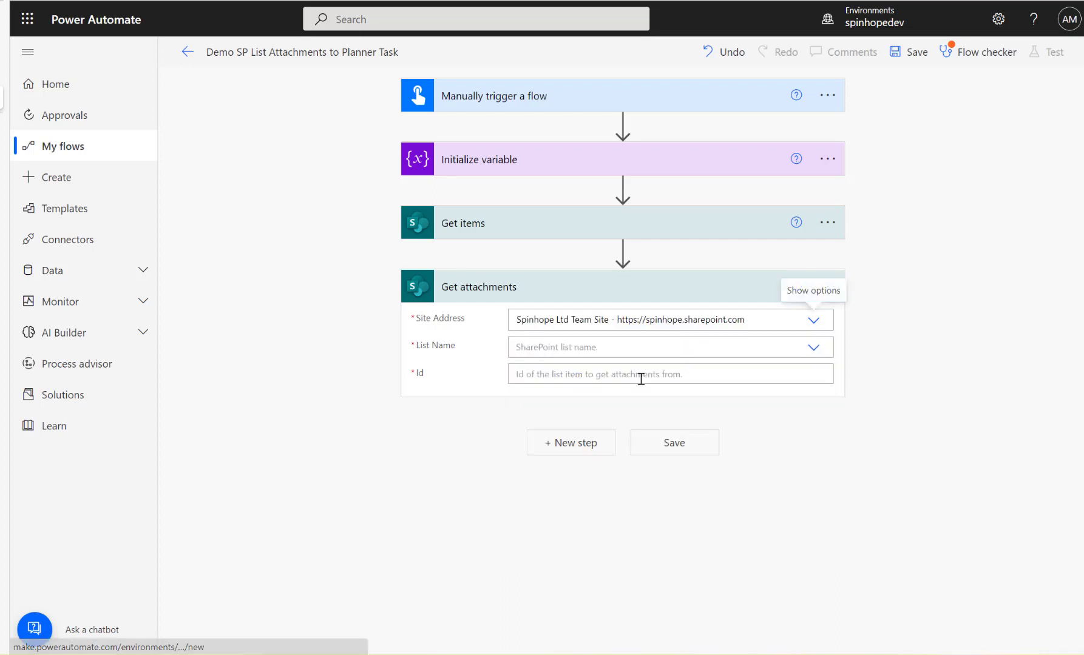
left_click(599, 350)
type("ajlist")
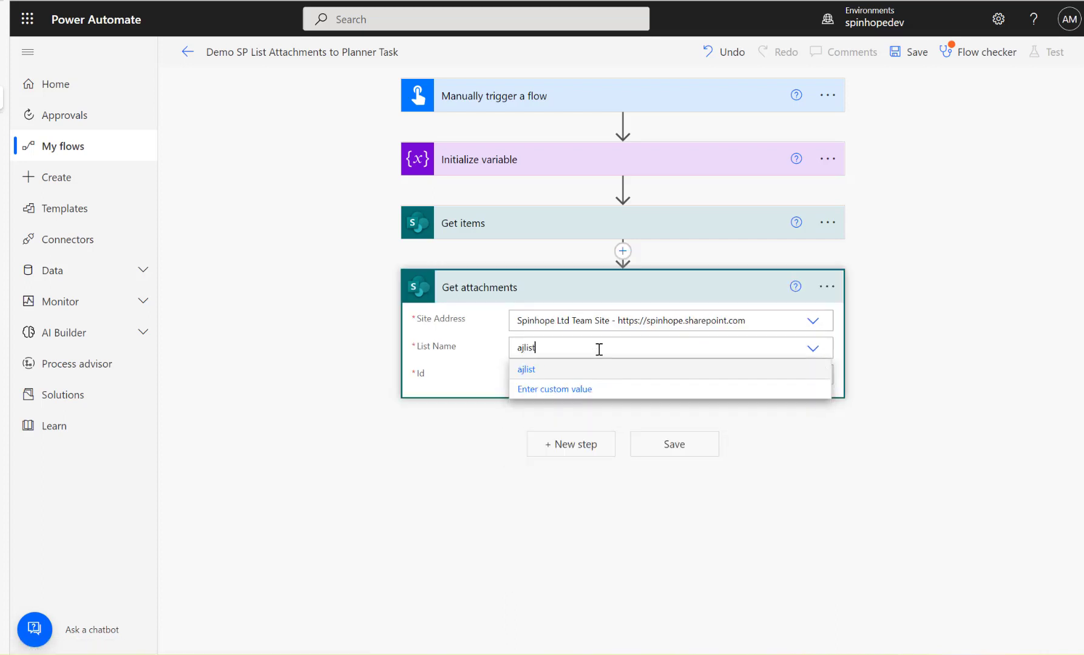
left_click(549, 375)
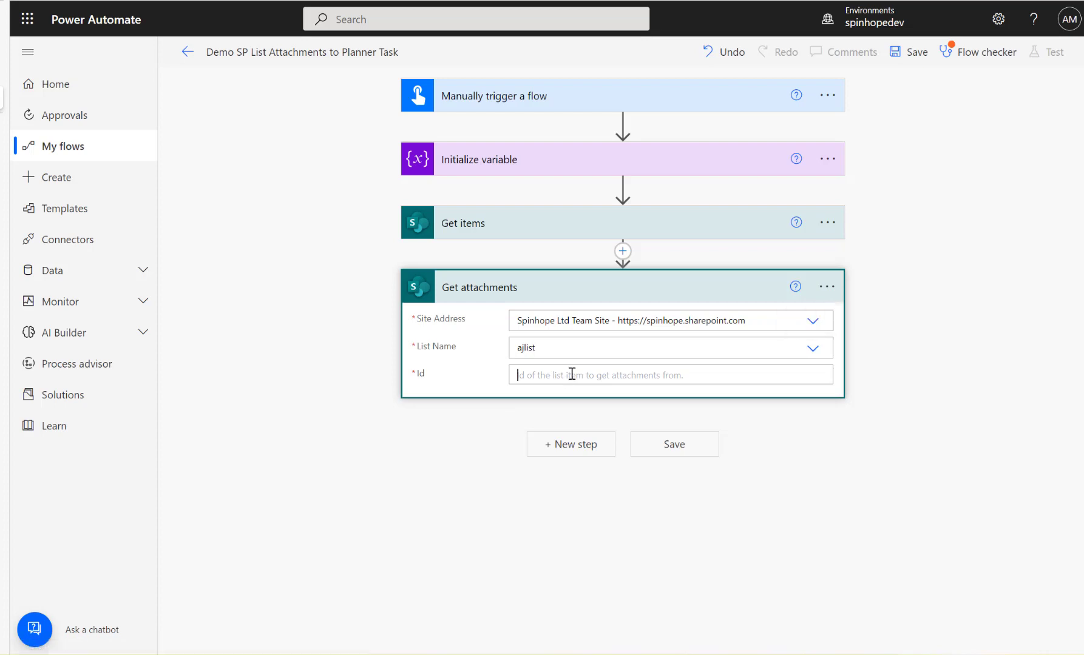
left_click(571, 376)
left_click(862, 562)
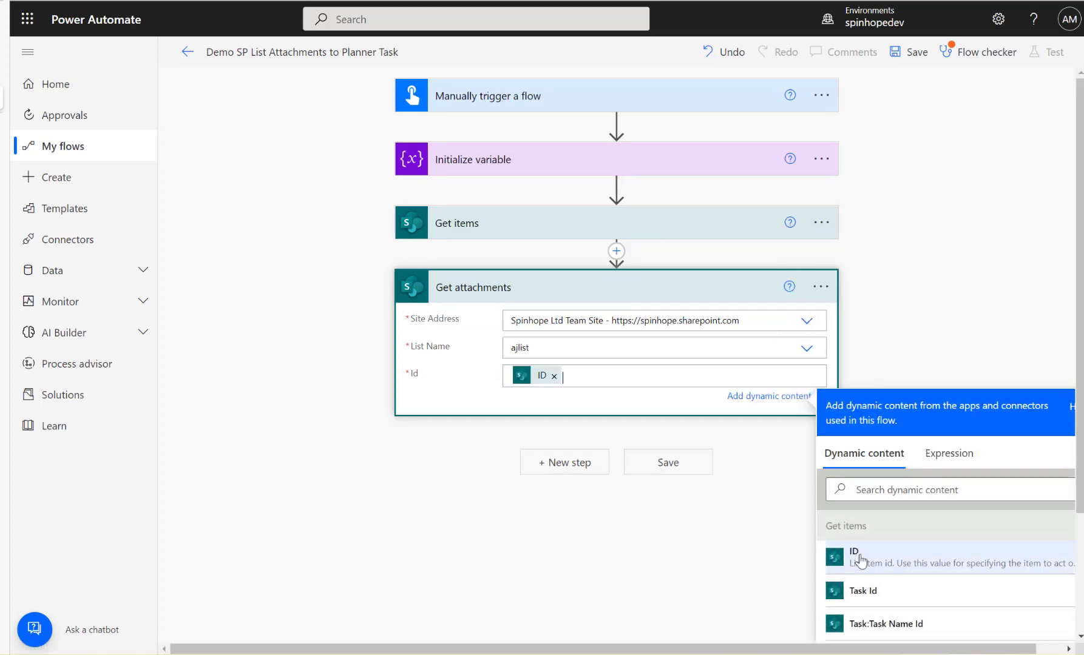
left_click(516, 388)
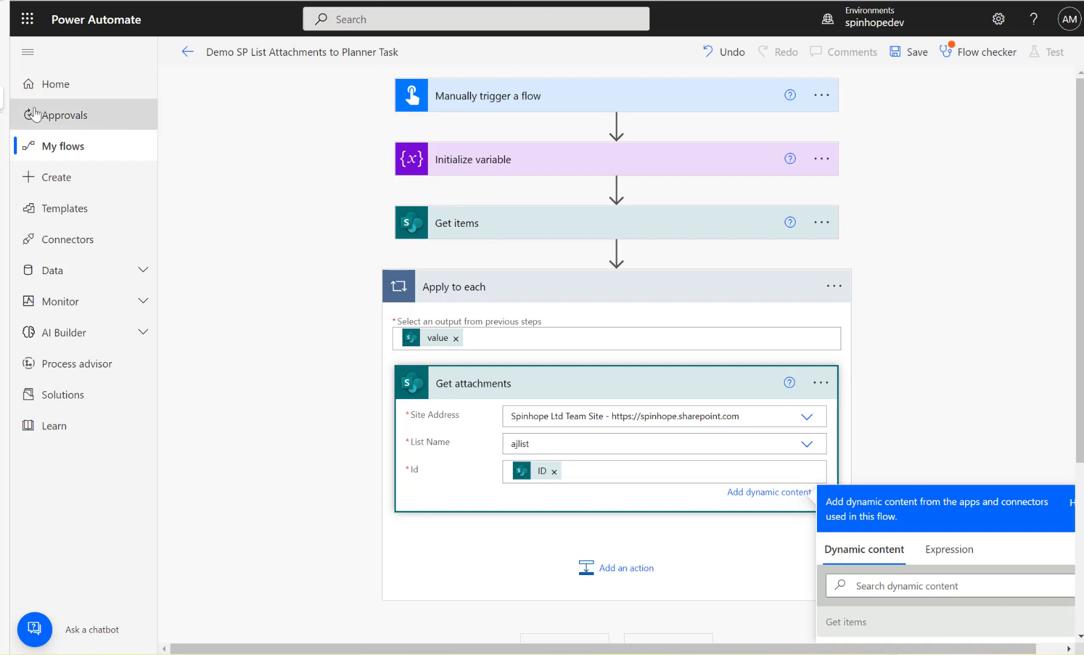
Switch to the ajlist list in SharePoint and deselect the Orange item.
mouse_move(6, 73)
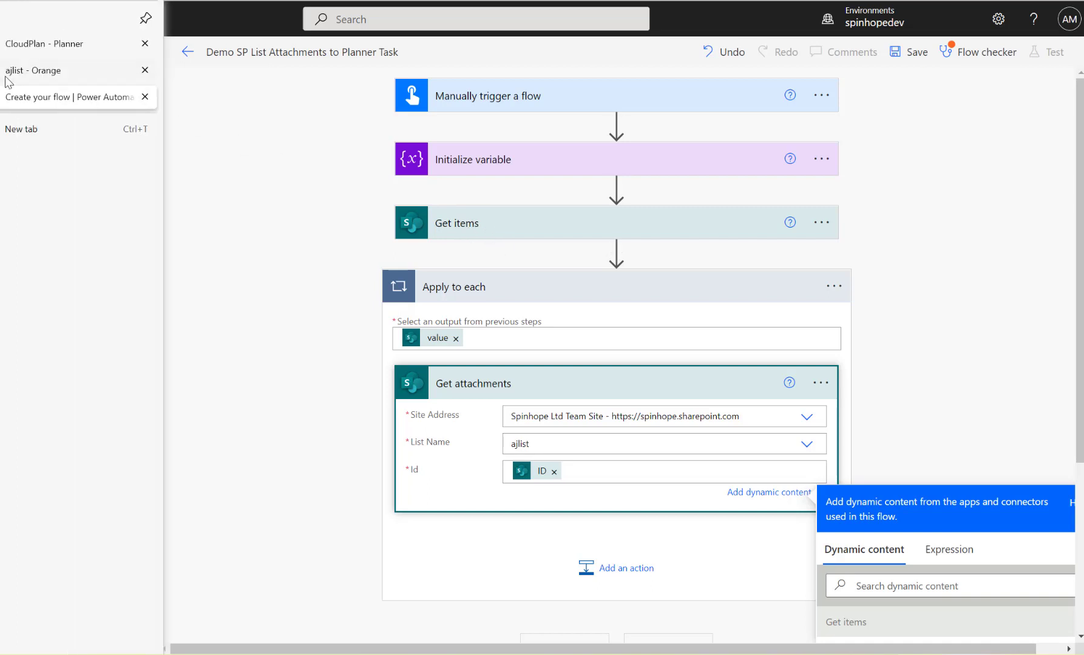
left_click(41, 73)
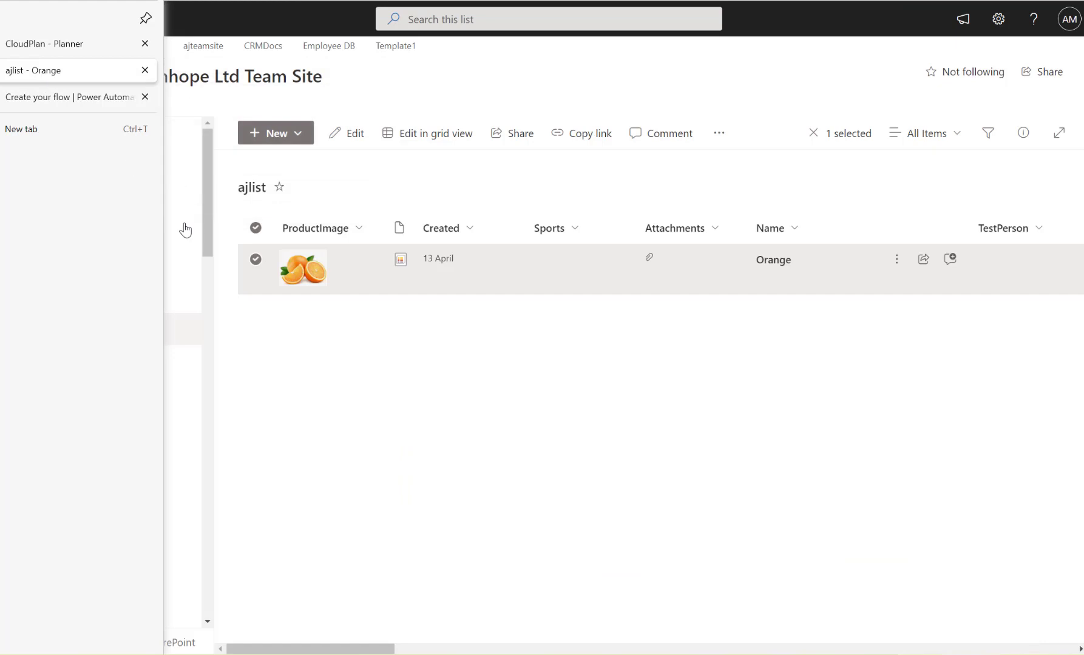
left_click(263, 259)
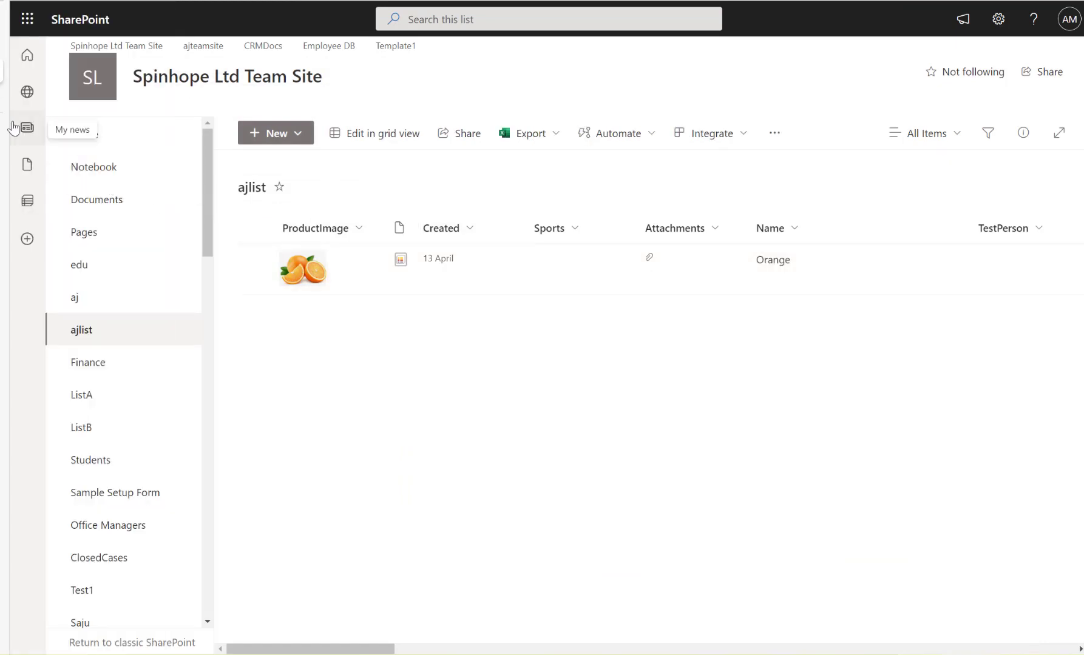
Return to the flow, add a Compose action after Get attachments inside Apply to each, and collapse the loop.
left_click(3, 97)
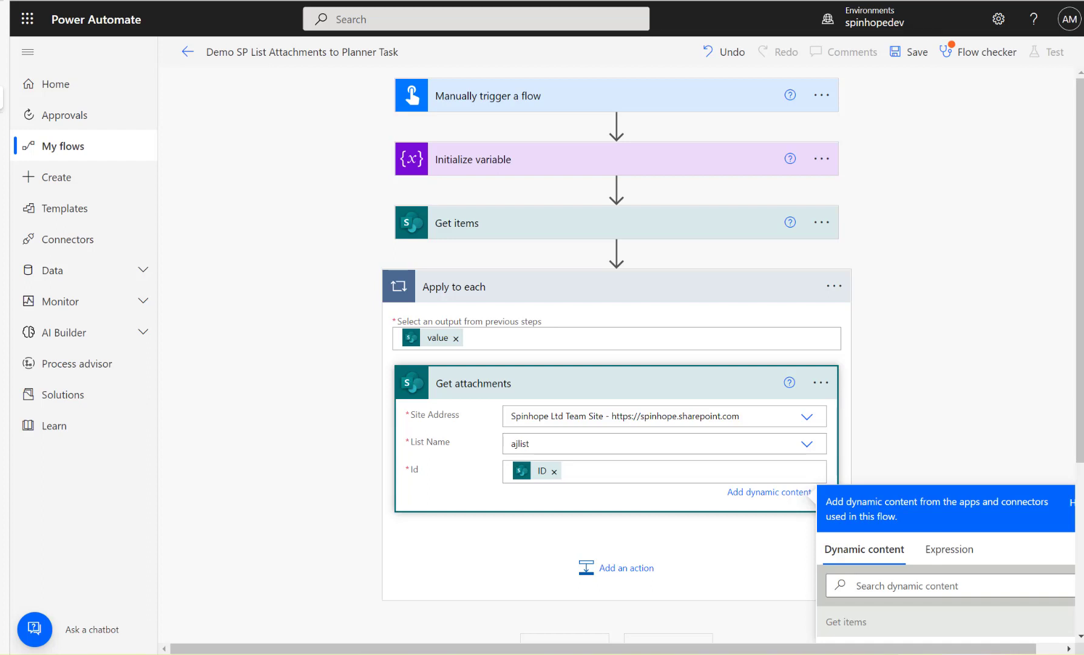
left_click(584, 570)
type("compose")
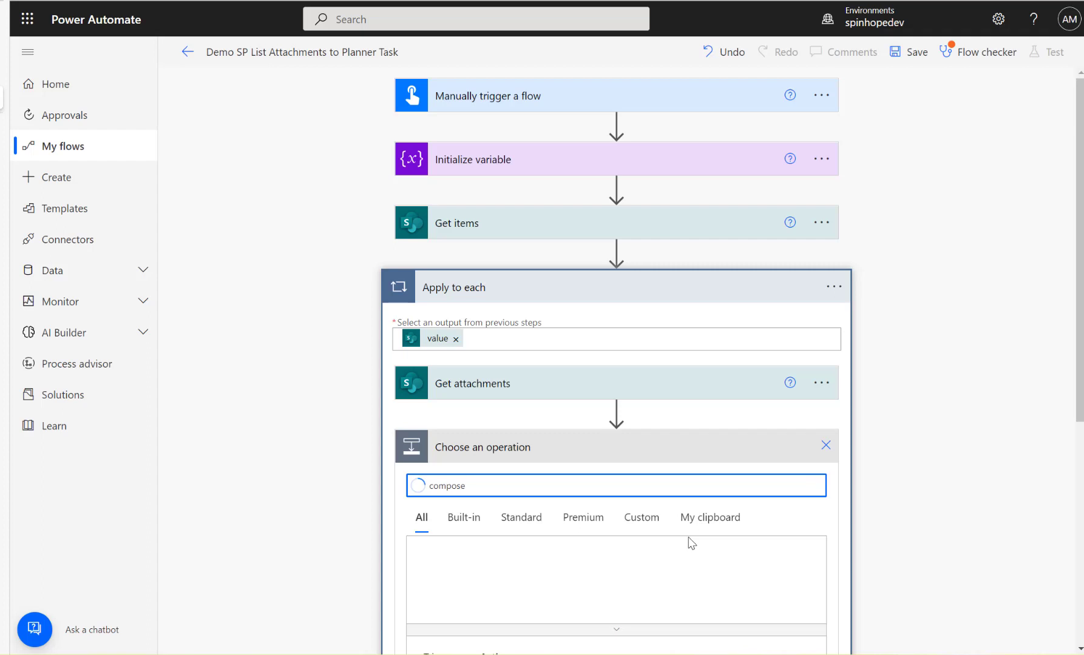
scroll(683, 534, "down", 3)
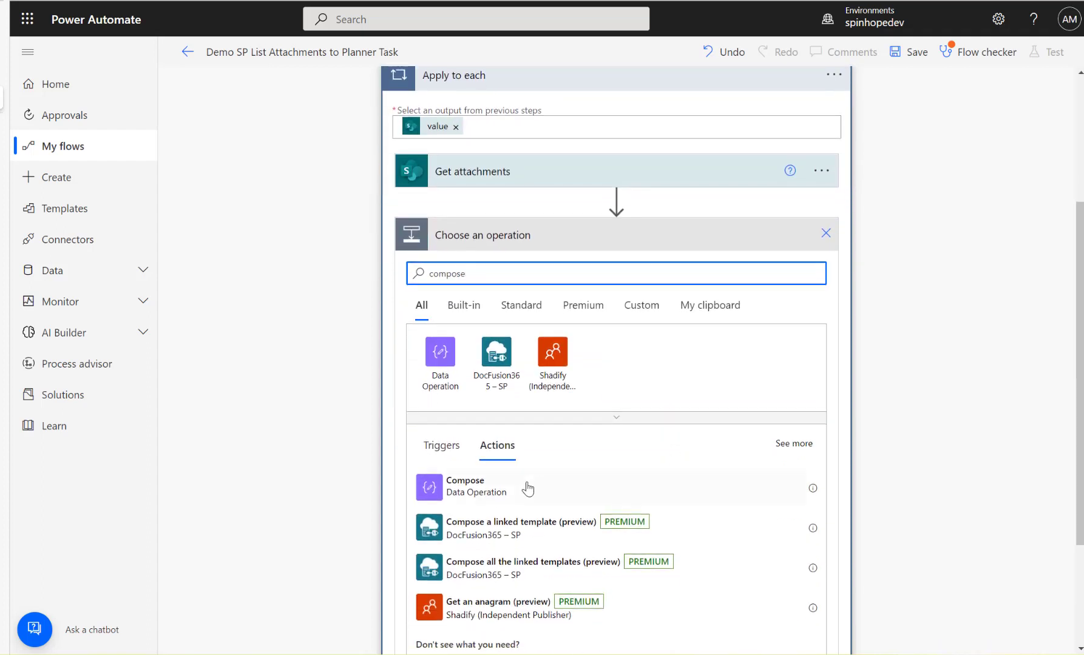
left_click(495, 490)
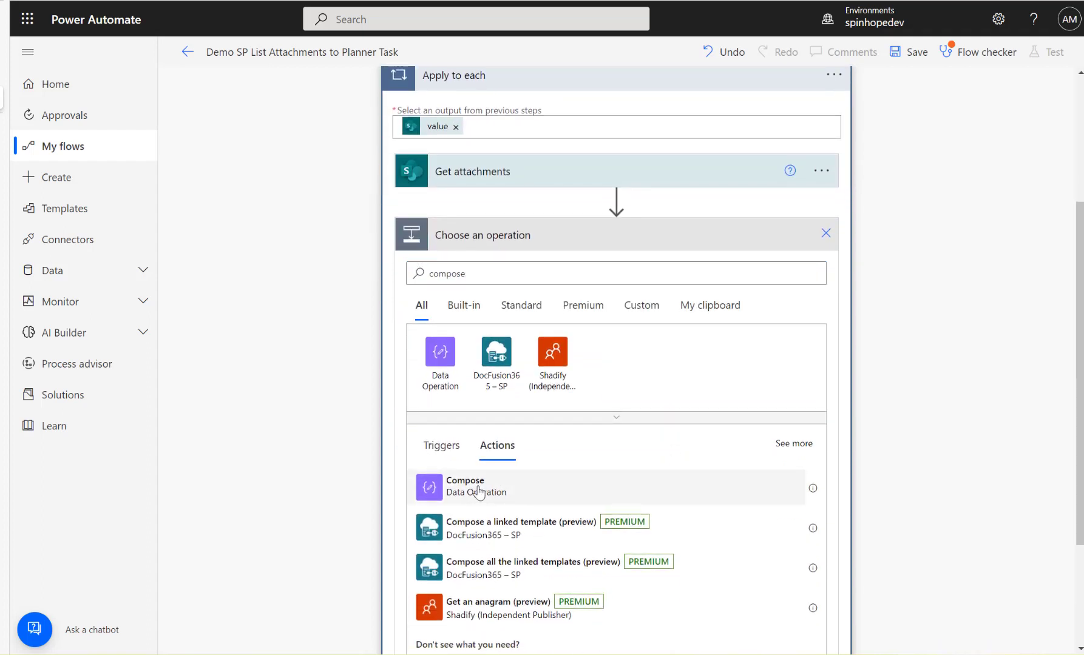
left_click(574, 482)
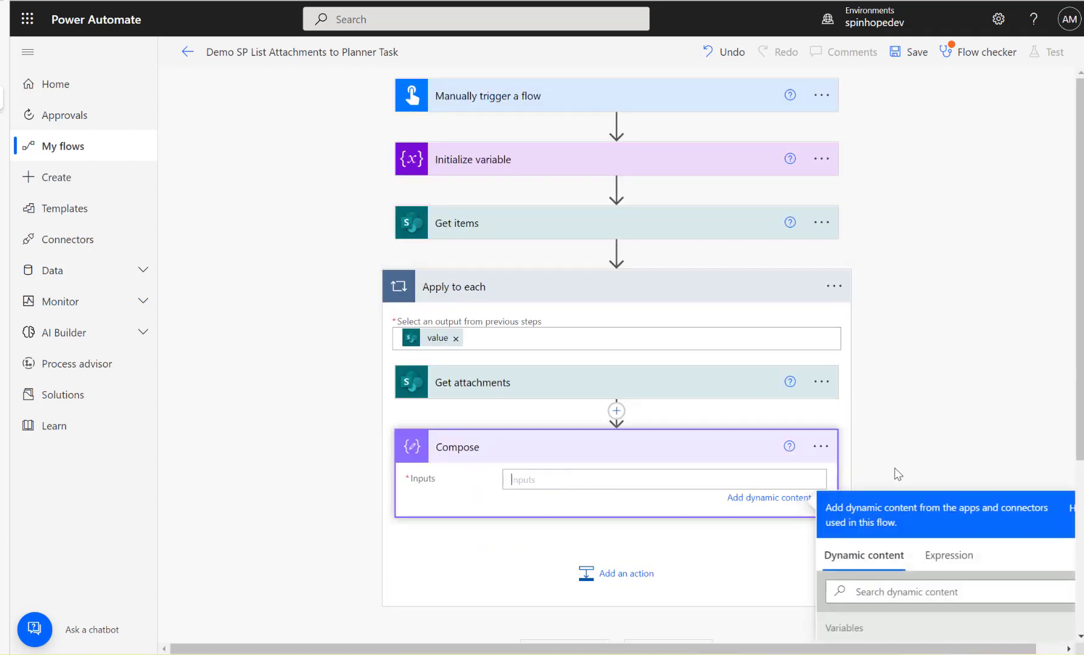
scroll(904, 469, "down", 3)
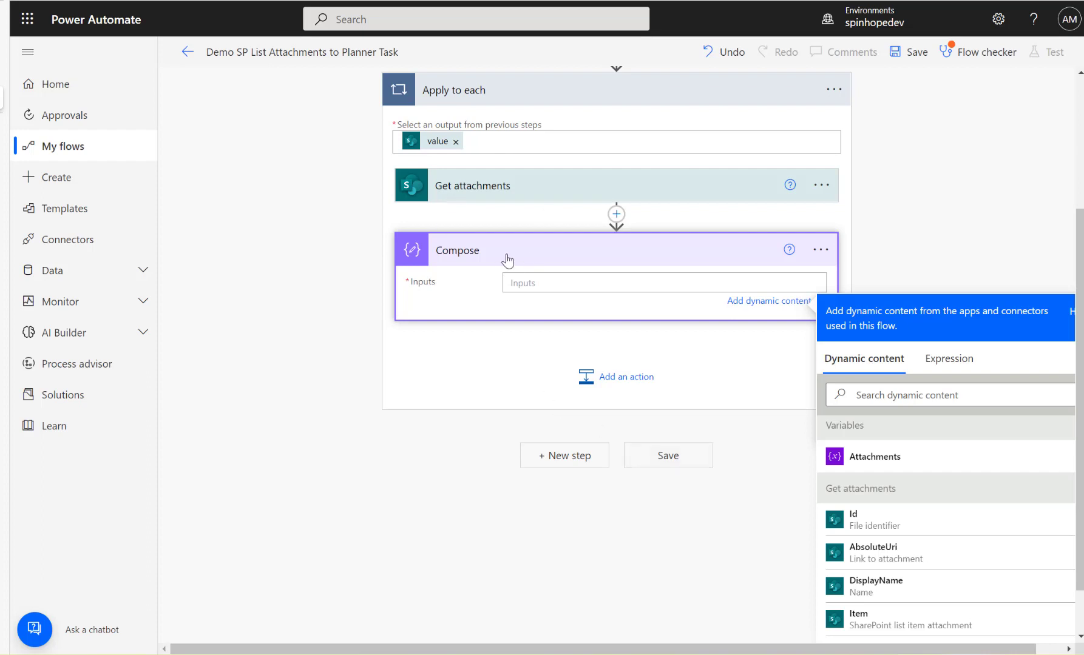
left_click(489, 97)
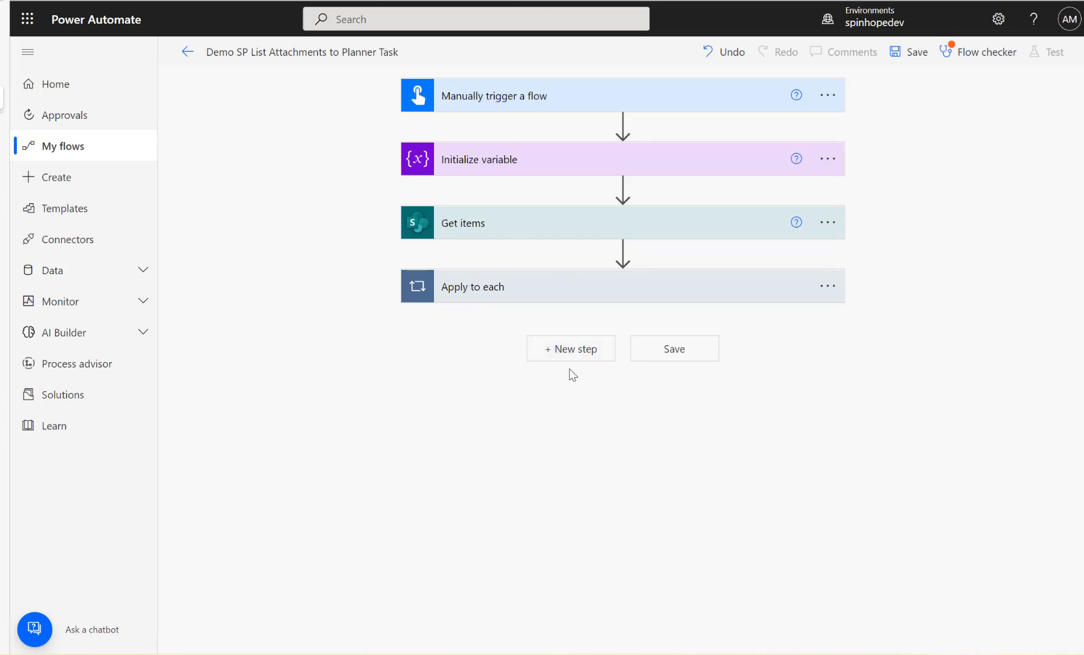
Add a Planner Create a task (preview) action after Apply to each and set its Group Id to CProgrammers.
left_click(548, 352)
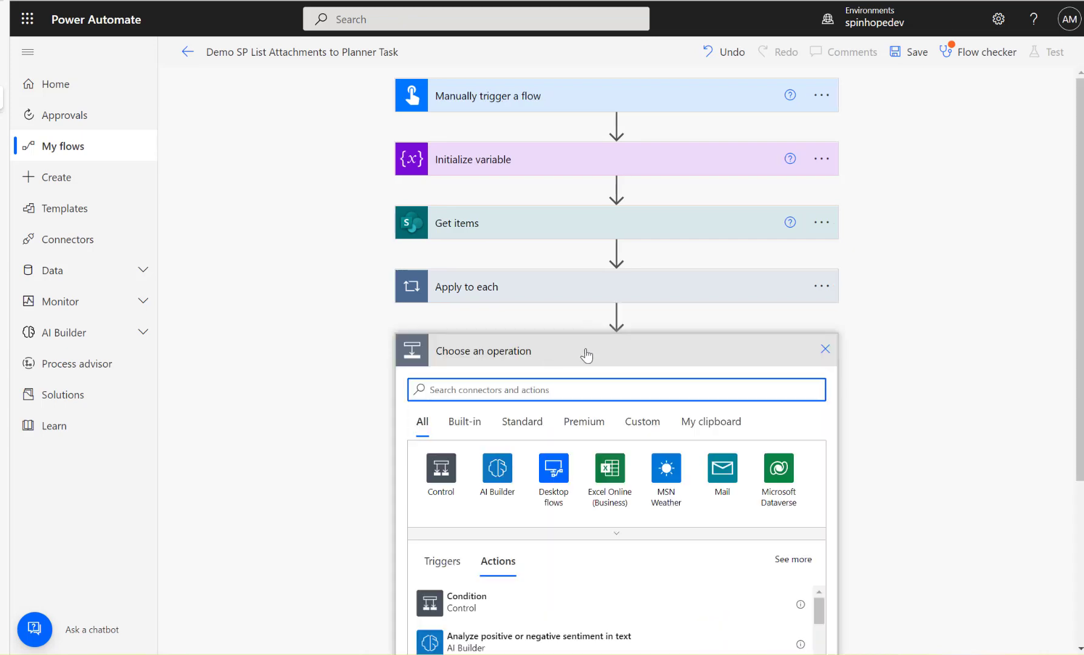
type("planner")
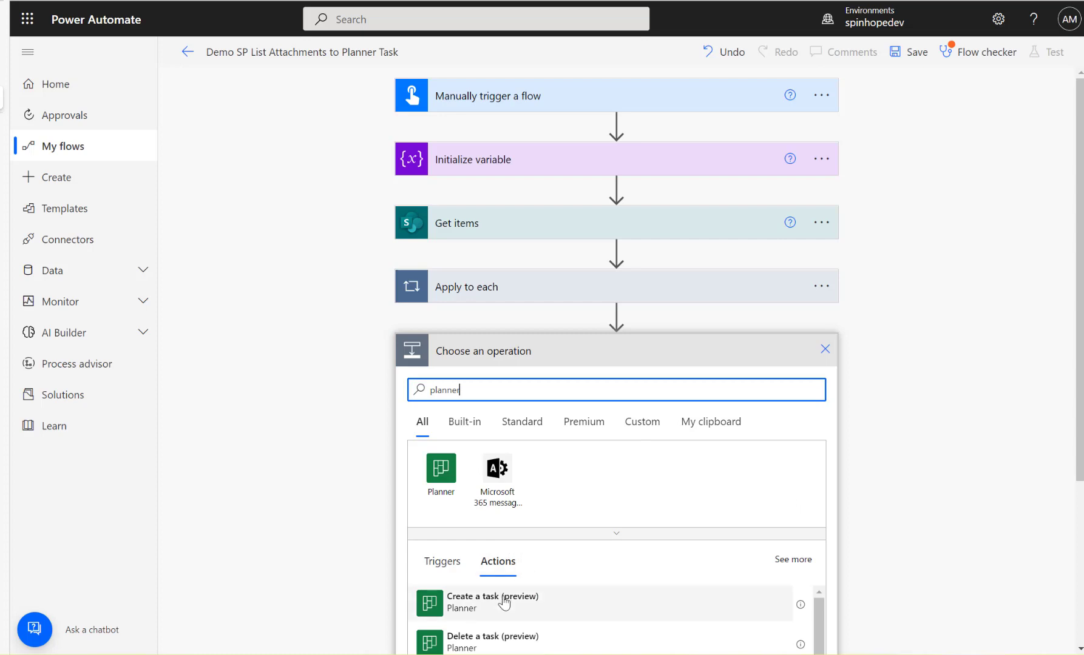
left_click(504, 602)
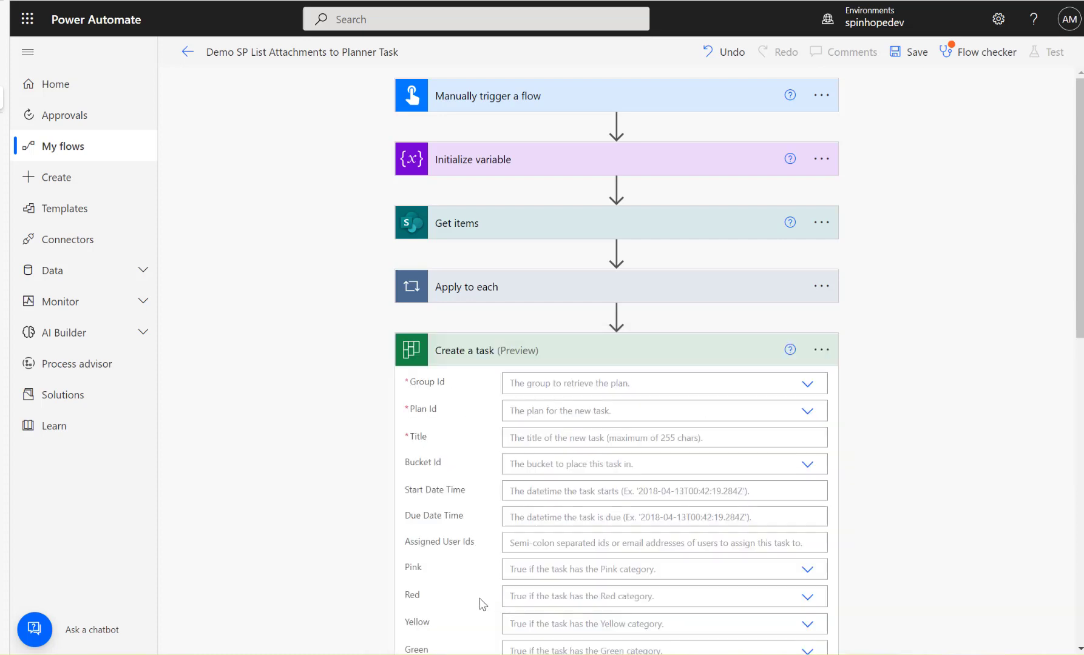
left_click(807, 384)
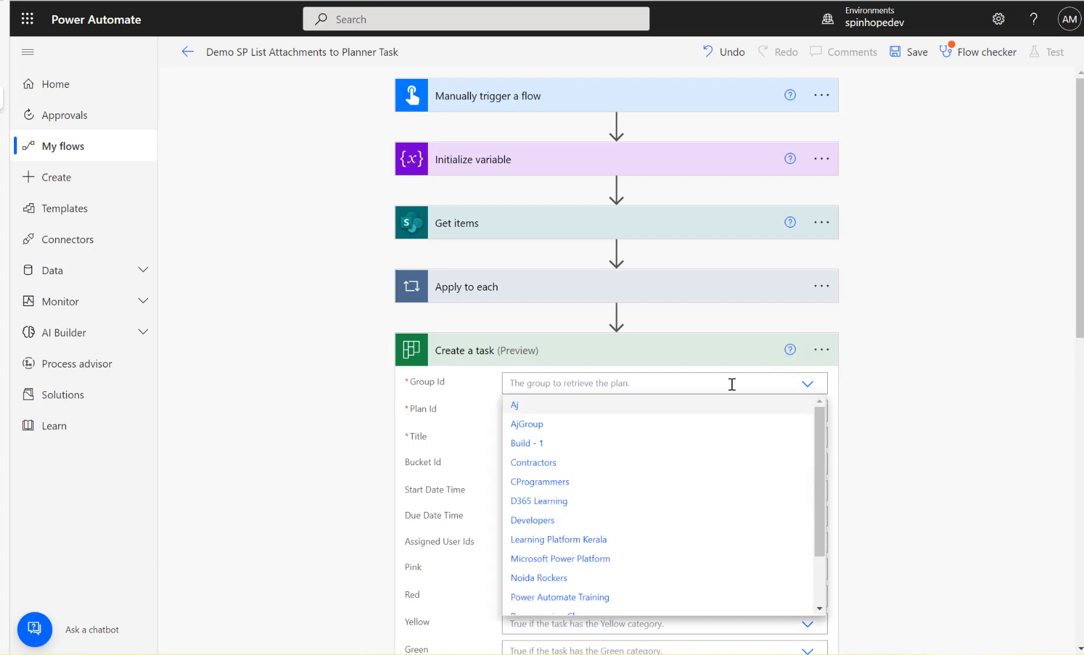
left_click(546, 483)
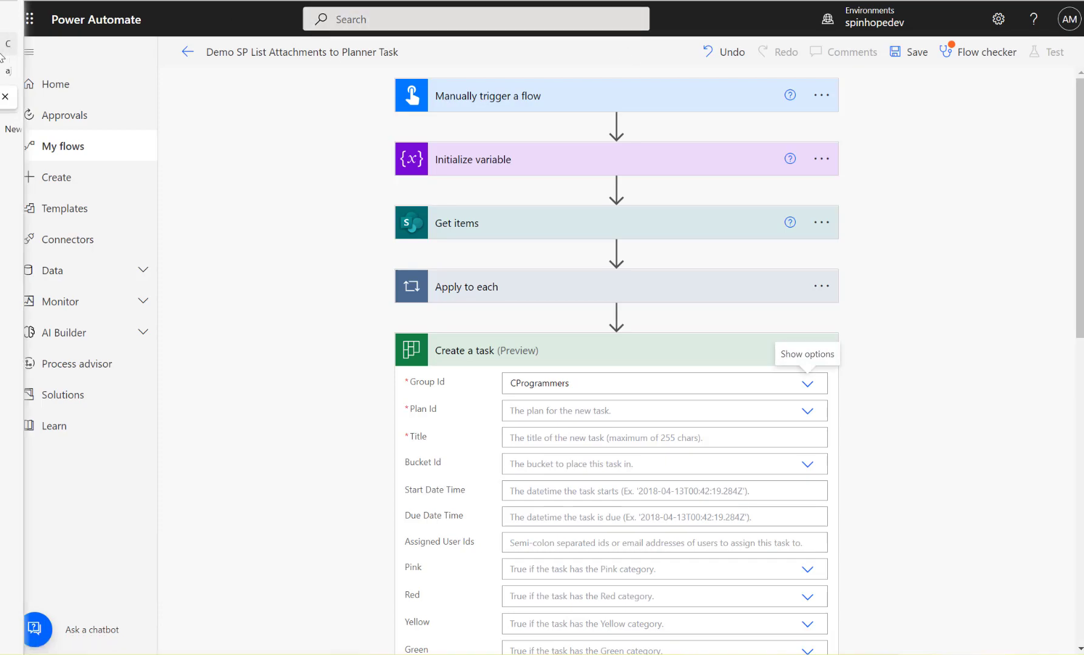
Switch to Planner to check the CloudPlan board of the CProgrammers group, and return to the flow in Power Automate.
left_click(3, 48)
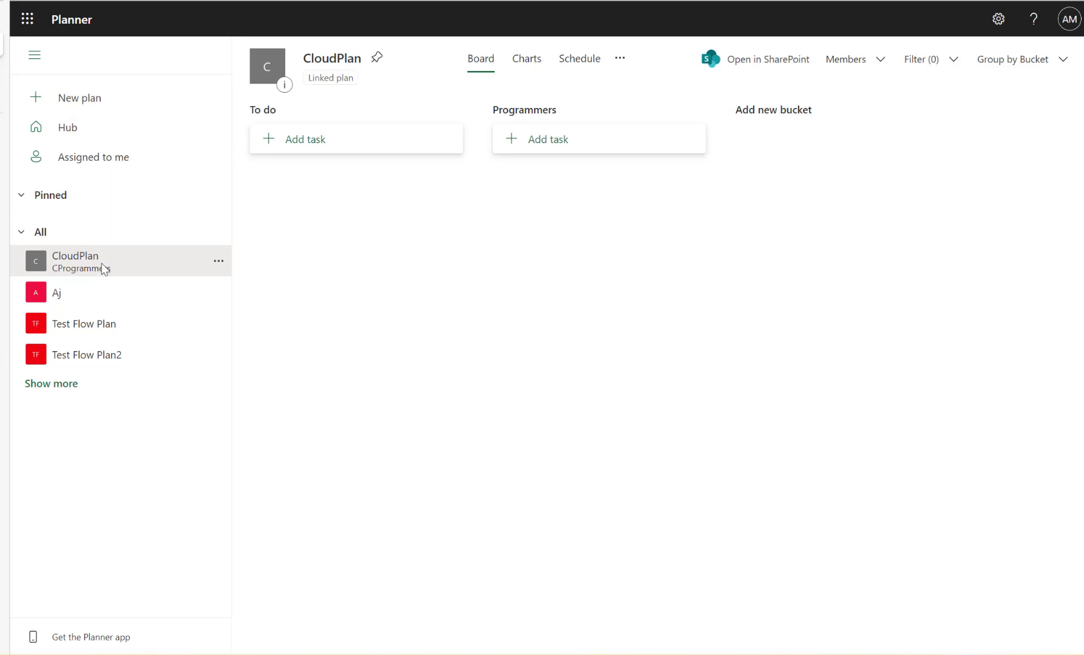
mouse_move(5, 127)
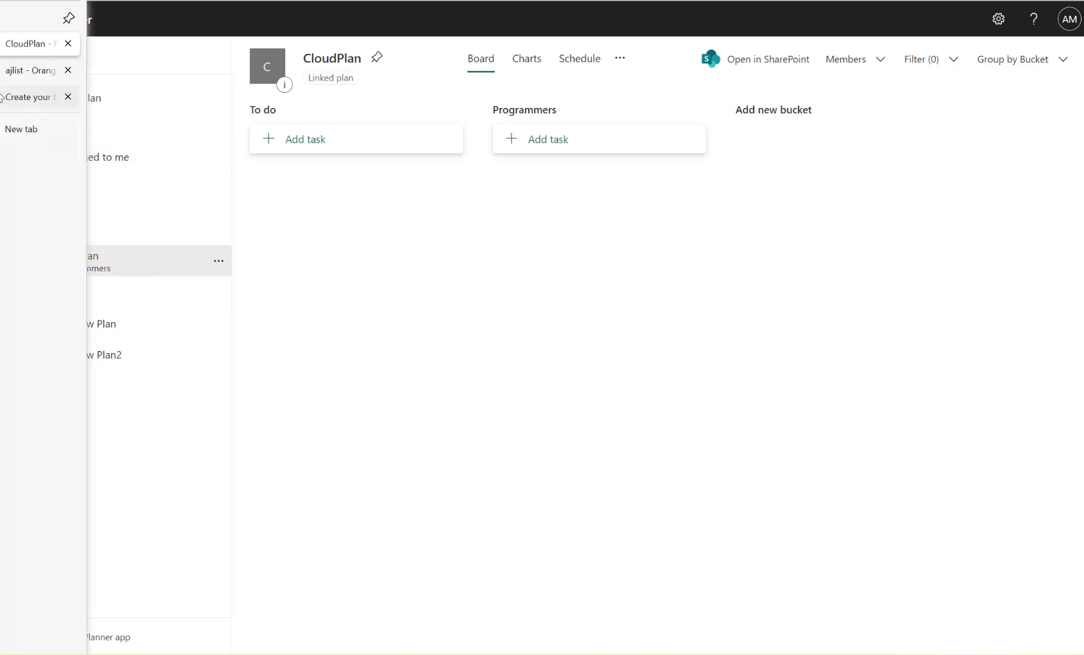
left_click(16, 102)
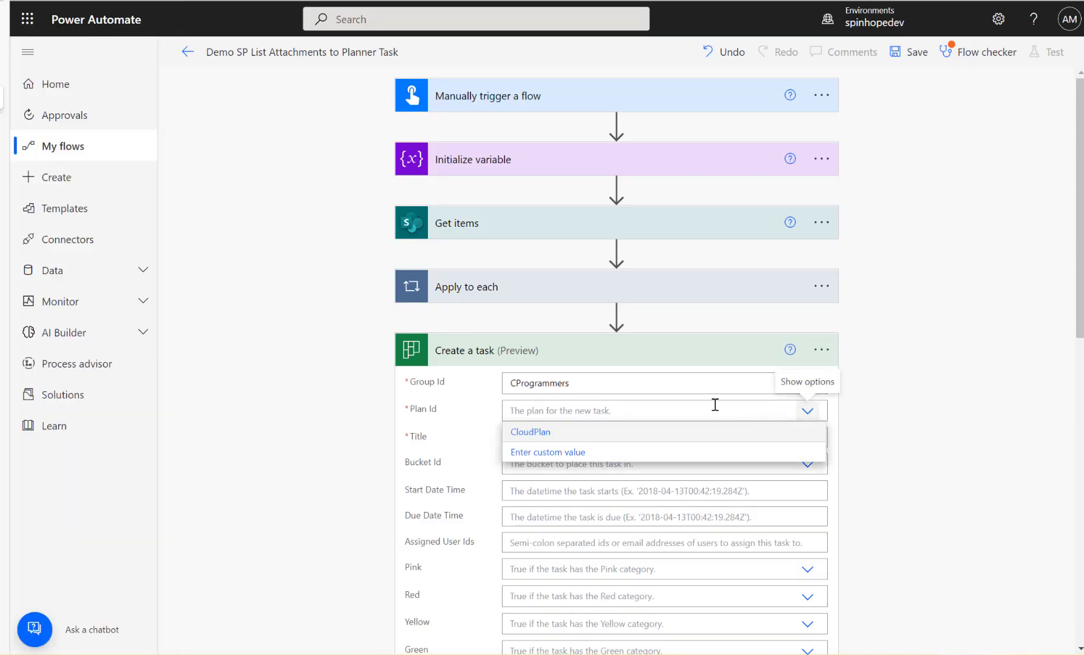
Set the Create a task action's Plan Id to CloudPlan and its Title to Test Demo, and collapse the action.
left_click(566, 434)
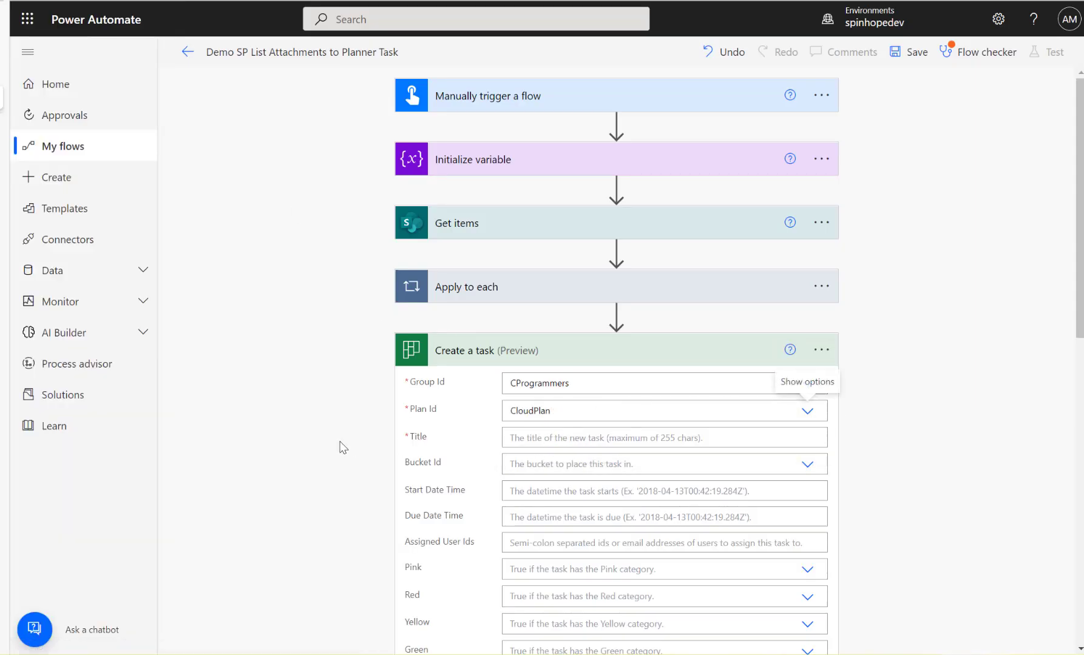
left_click(571, 441)
type("Test Demo")
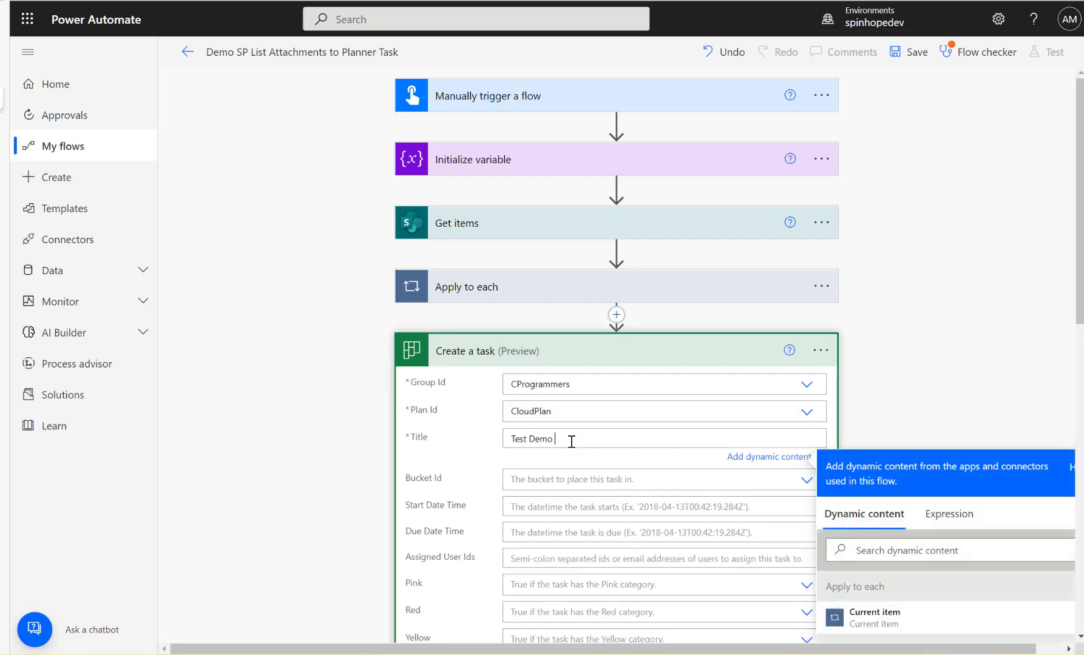
scroll(355, 470, "down", 10)
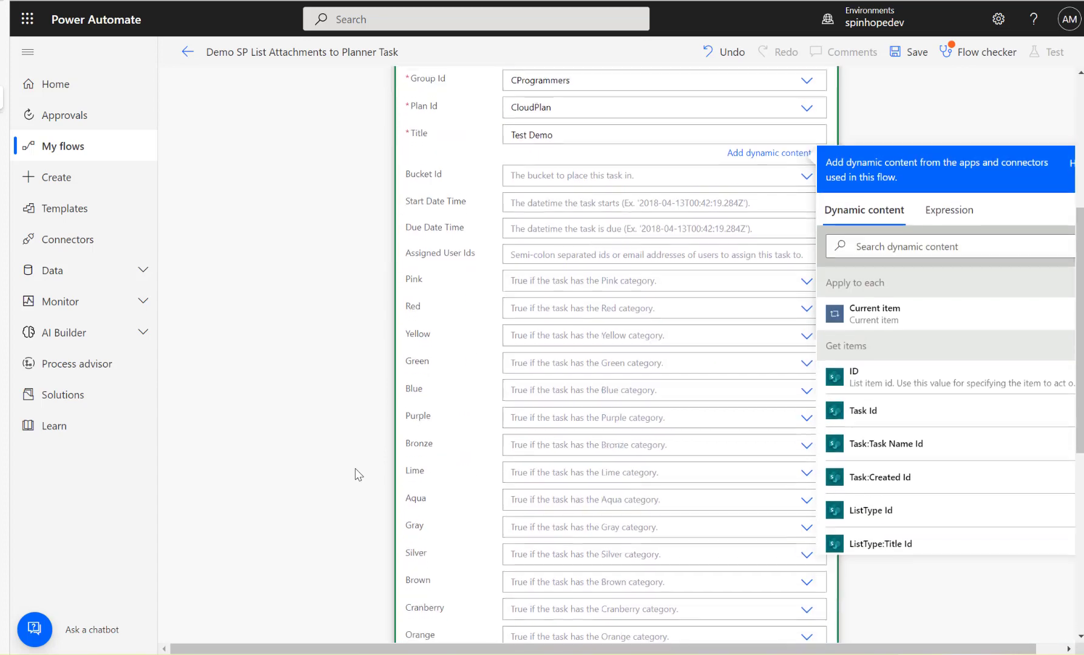
scroll(358, 470, "up", 10)
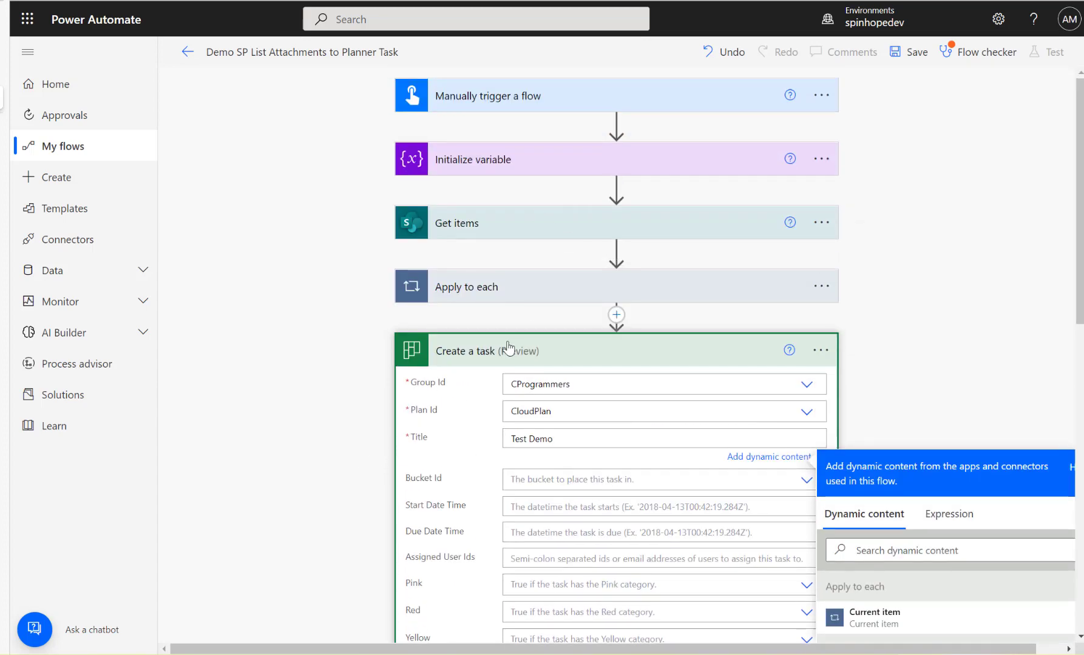
left_click(526, 358)
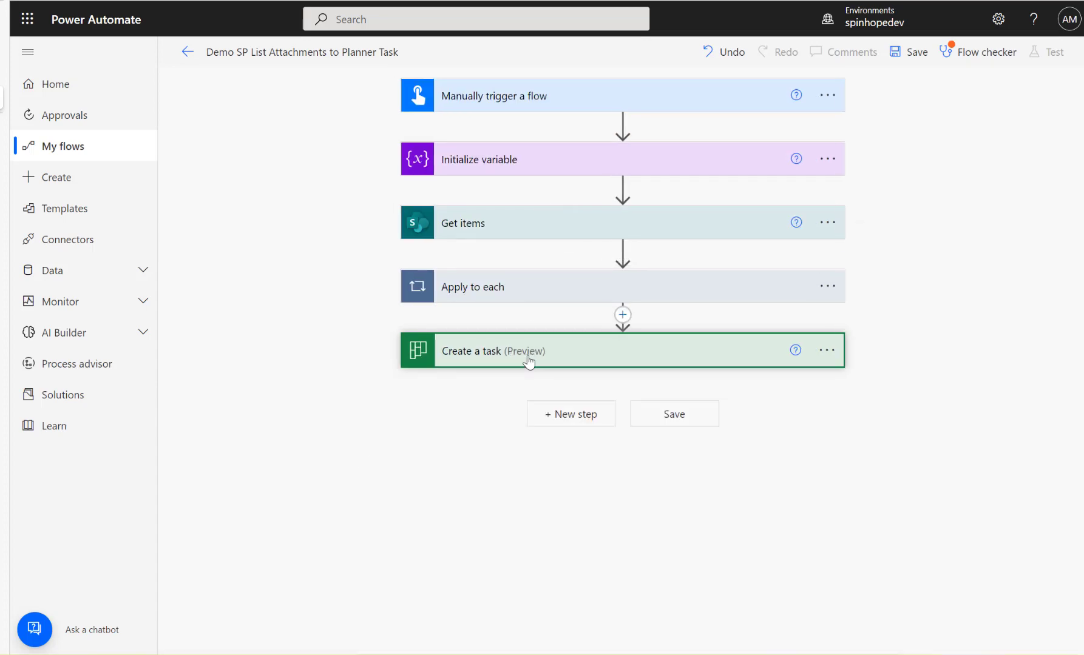
Add a Planner Update task details action after Create a task.
left_click(564, 418)
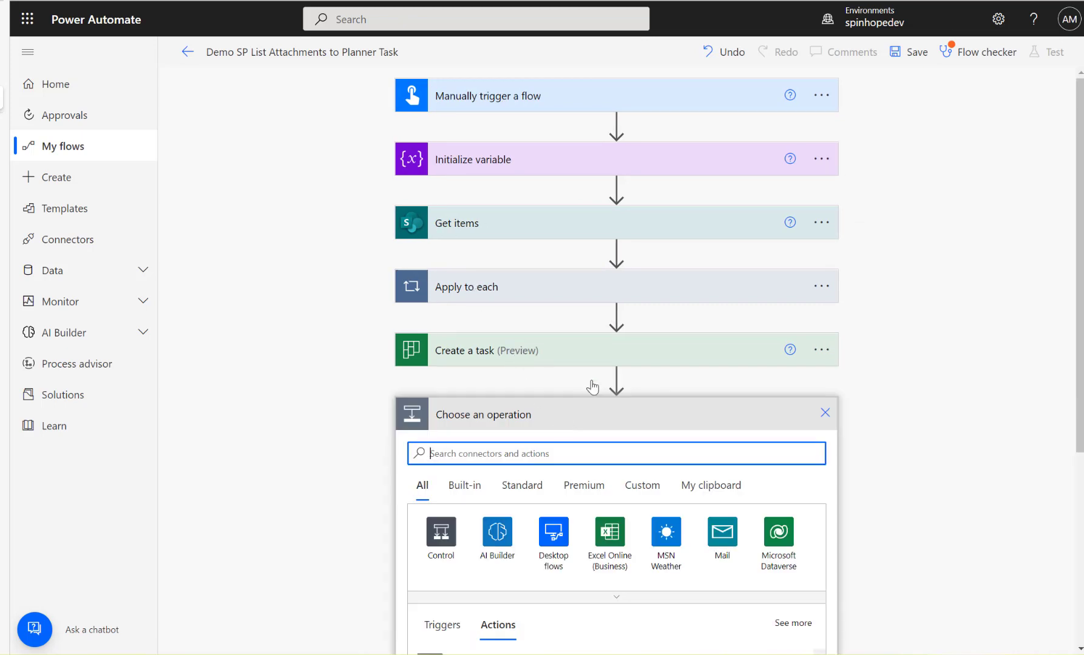
type("planne")
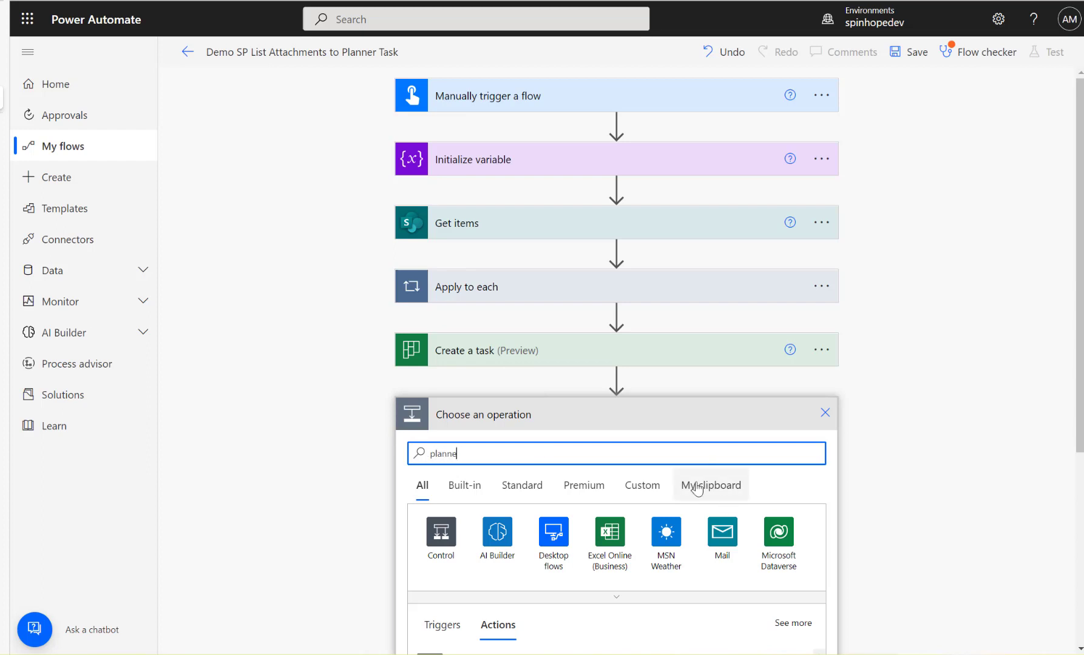
type("r")
scroll(614, 450, "down", 3)
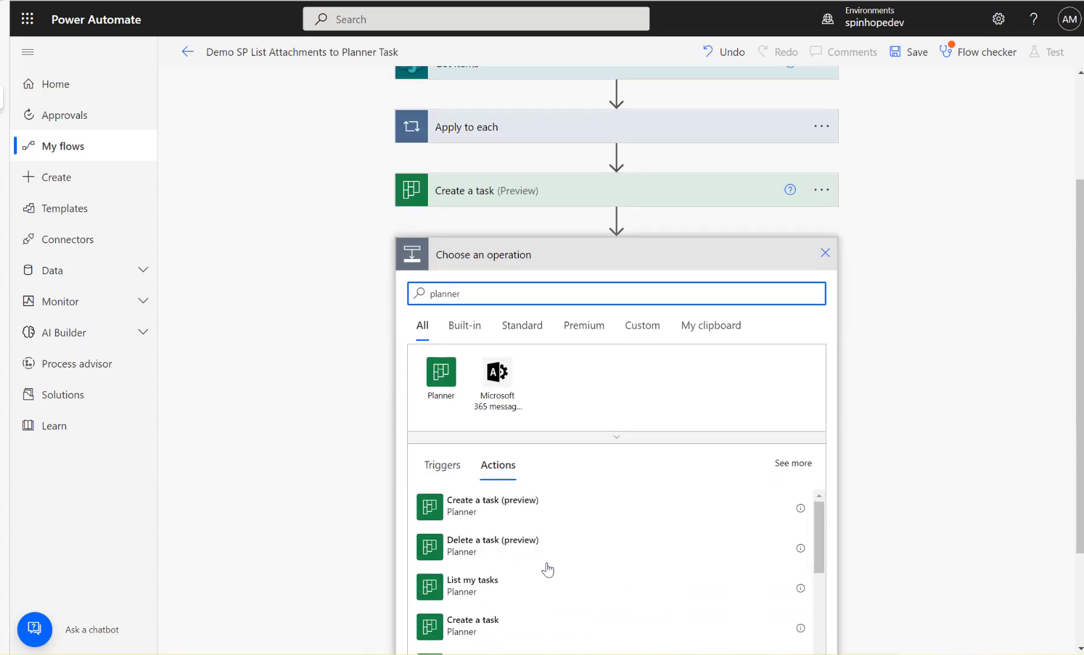
scroll(548, 571, "down", 2)
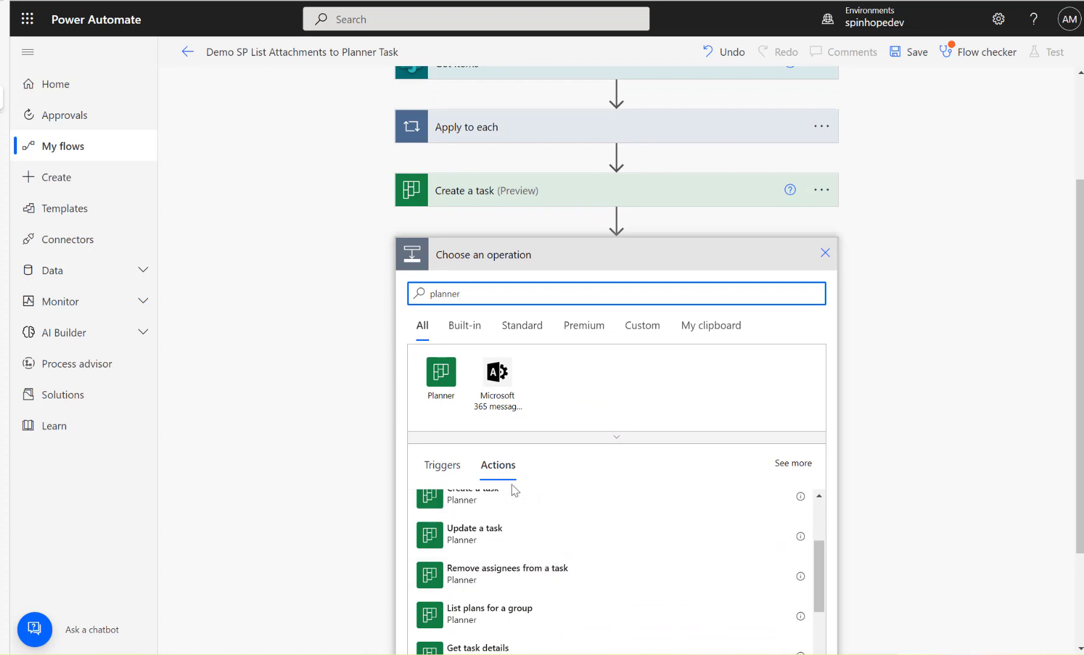
scroll(710, 517, "up", 2)
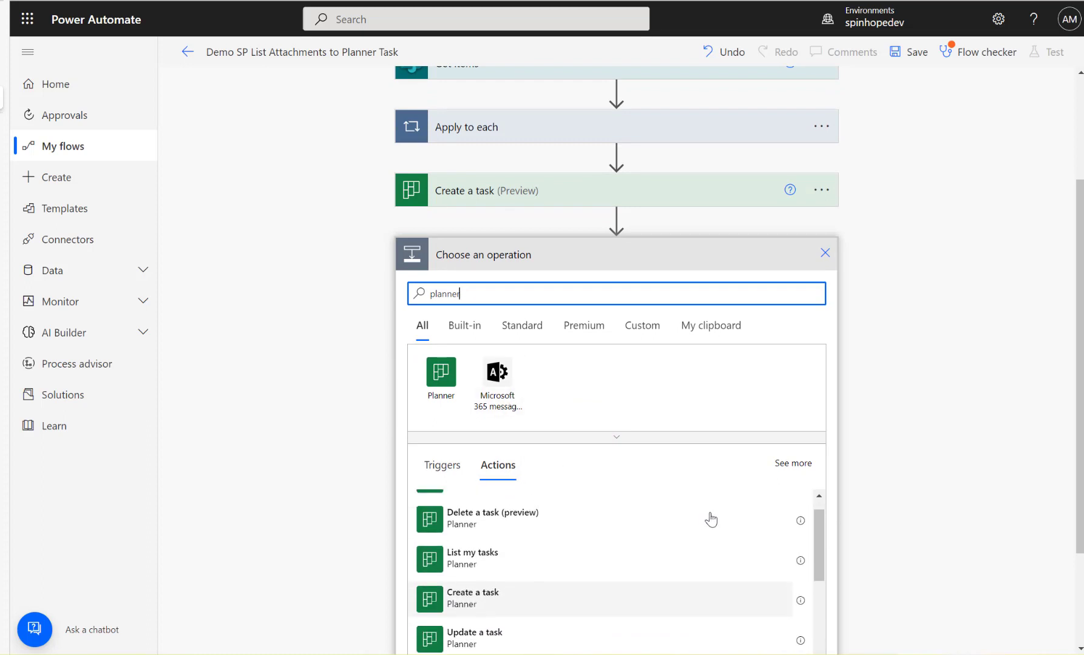
scroll(710, 519, "up", 1)
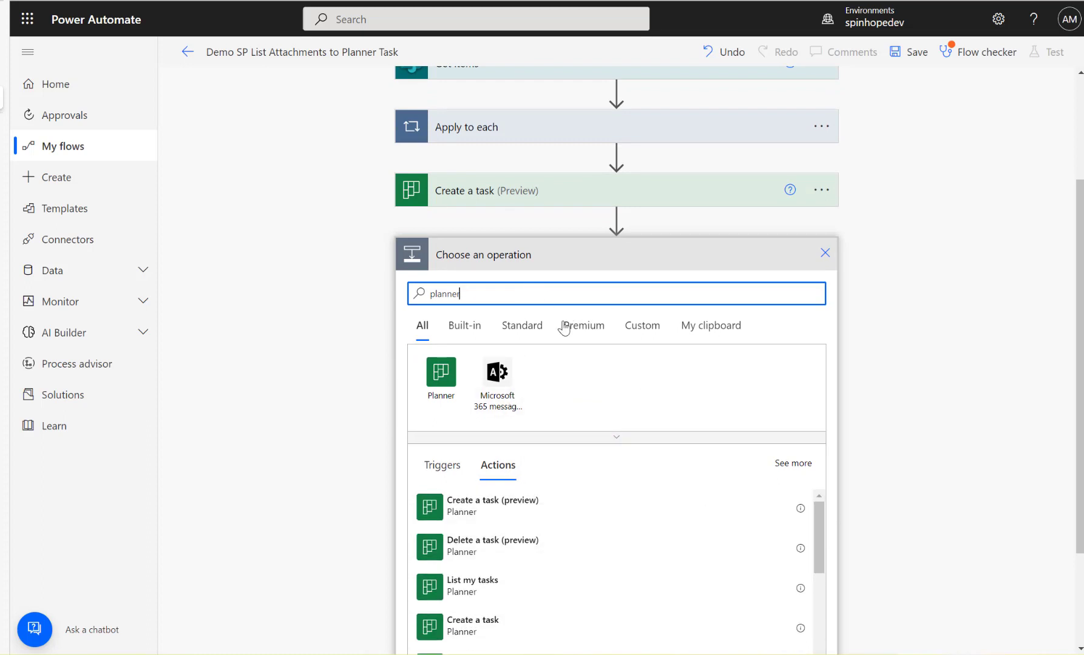
left_click(448, 383)
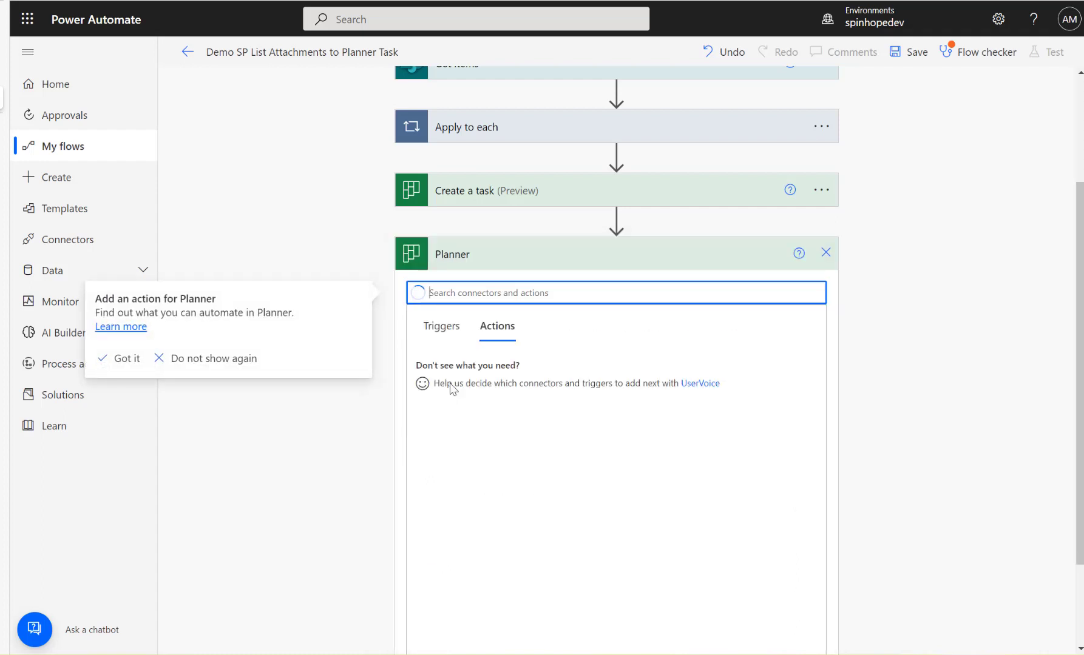
type("update")
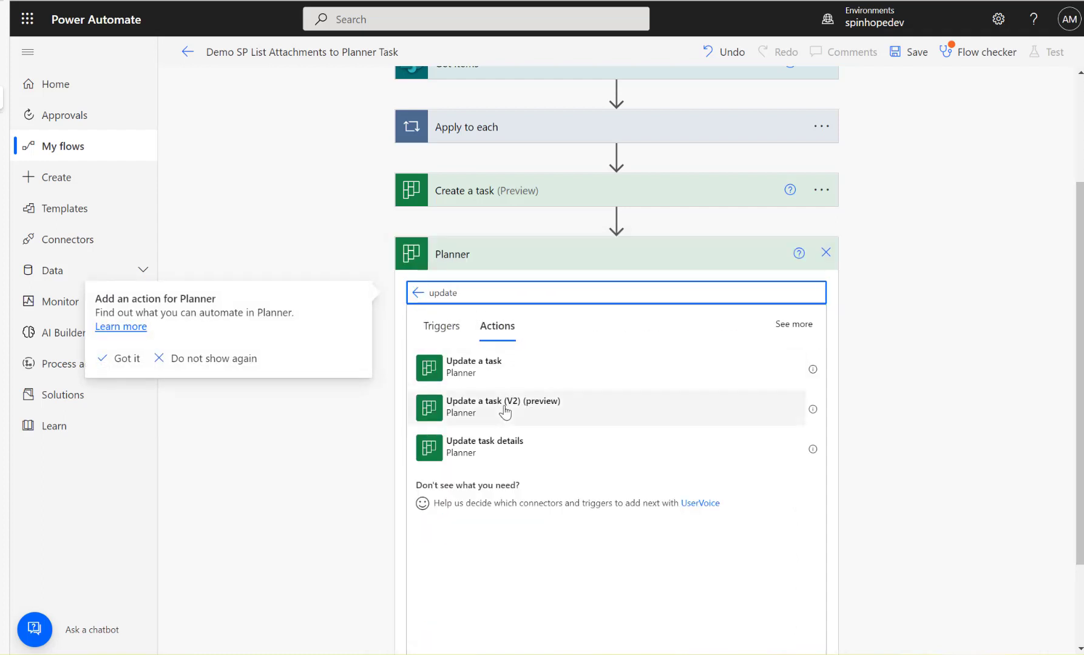
left_click(503, 450)
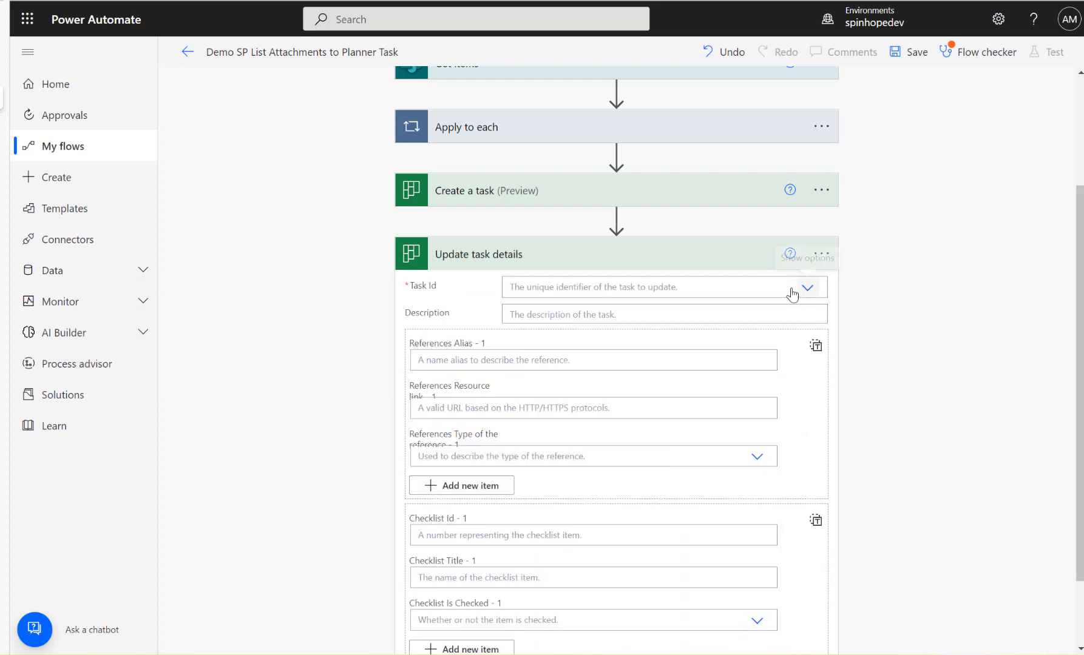
Set the Task Id of Update task details to a custom value using the task Id from Create a task.
left_click(517, 286)
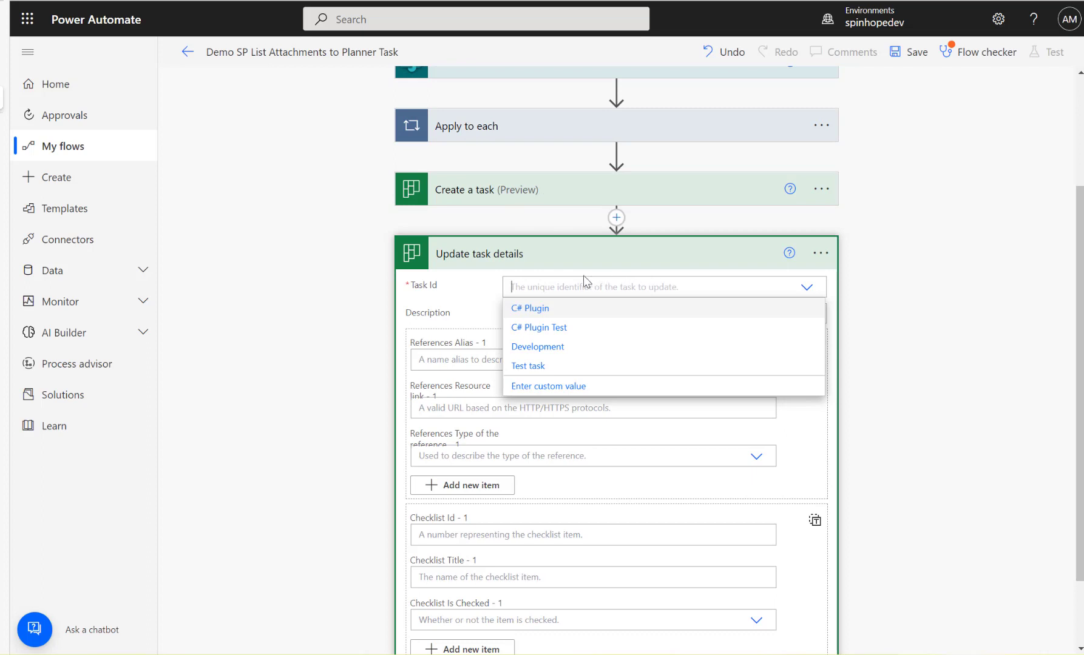
left_click(536, 386)
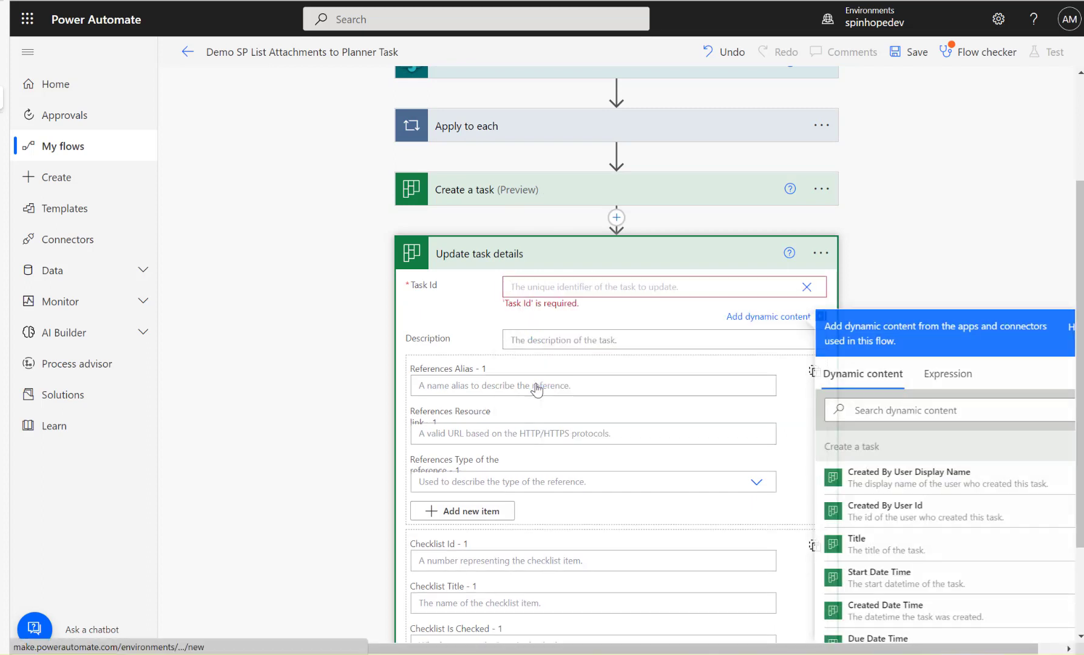
left_click(877, 410)
type("id")
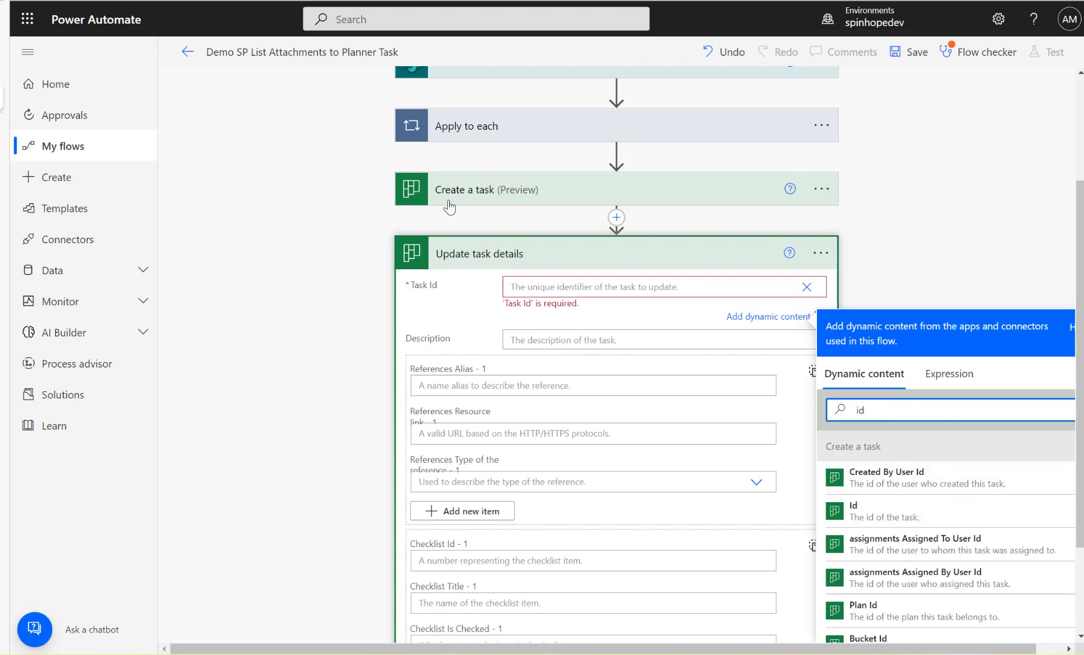
left_click(872, 521)
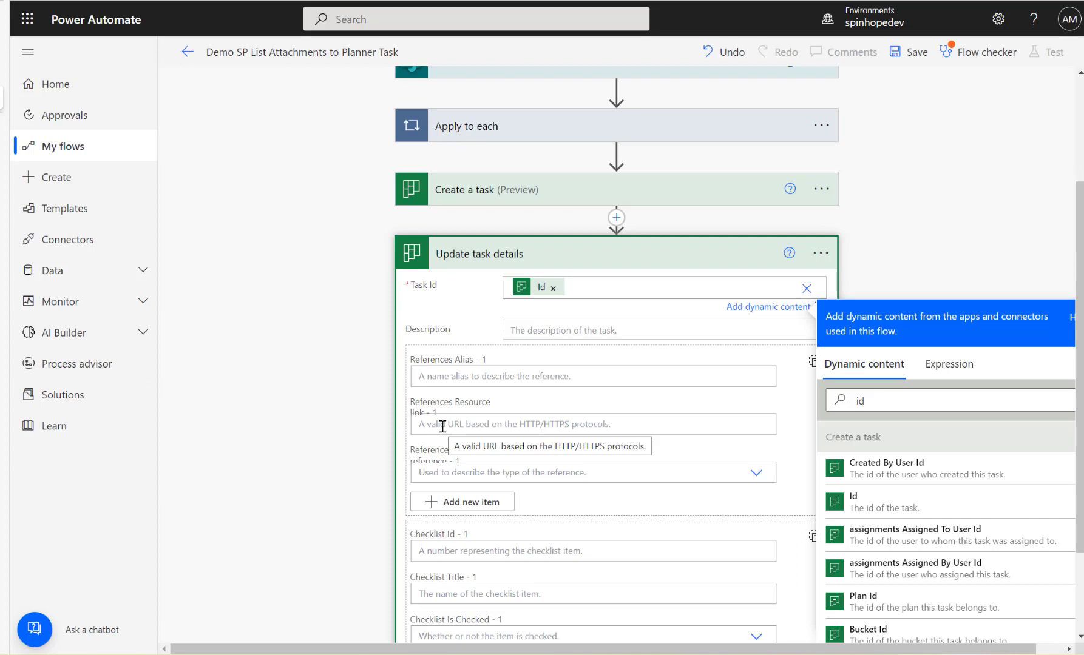
left_click(493, 376)
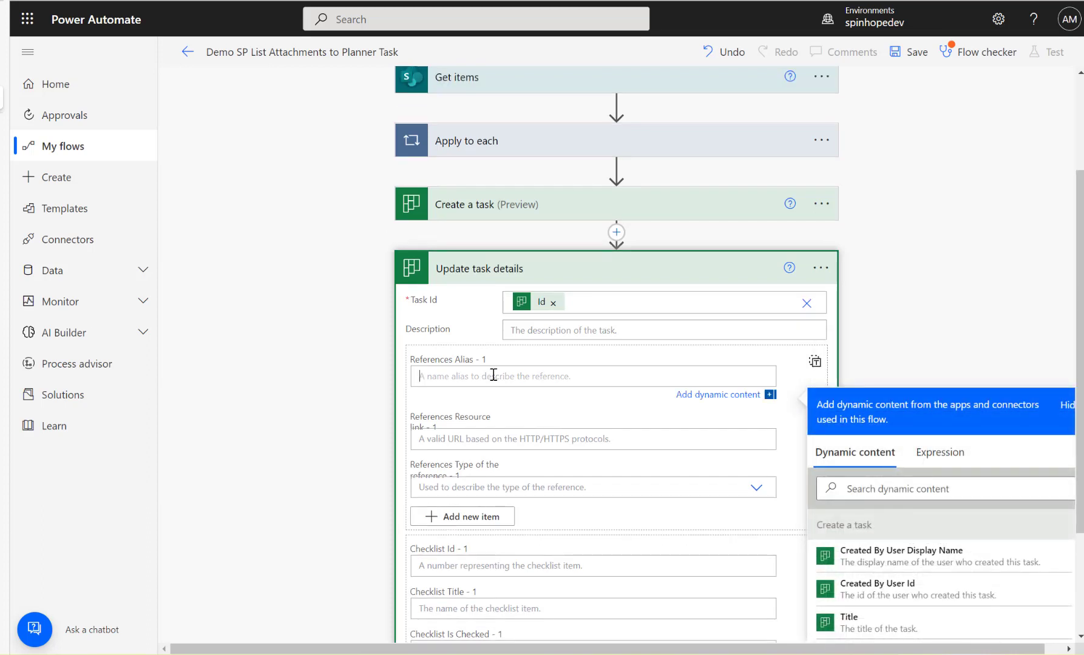
type("Test")
left_click(512, 445)
type("https://test.com")
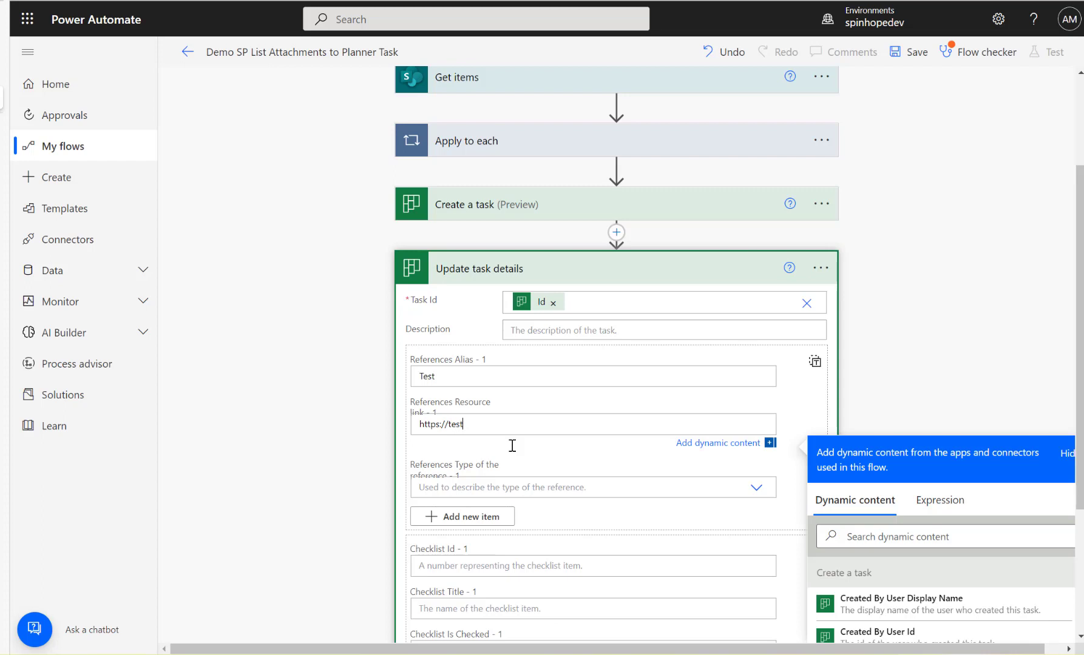
Set the first reference's type to Other in Update task details.
left_click(756, 488)
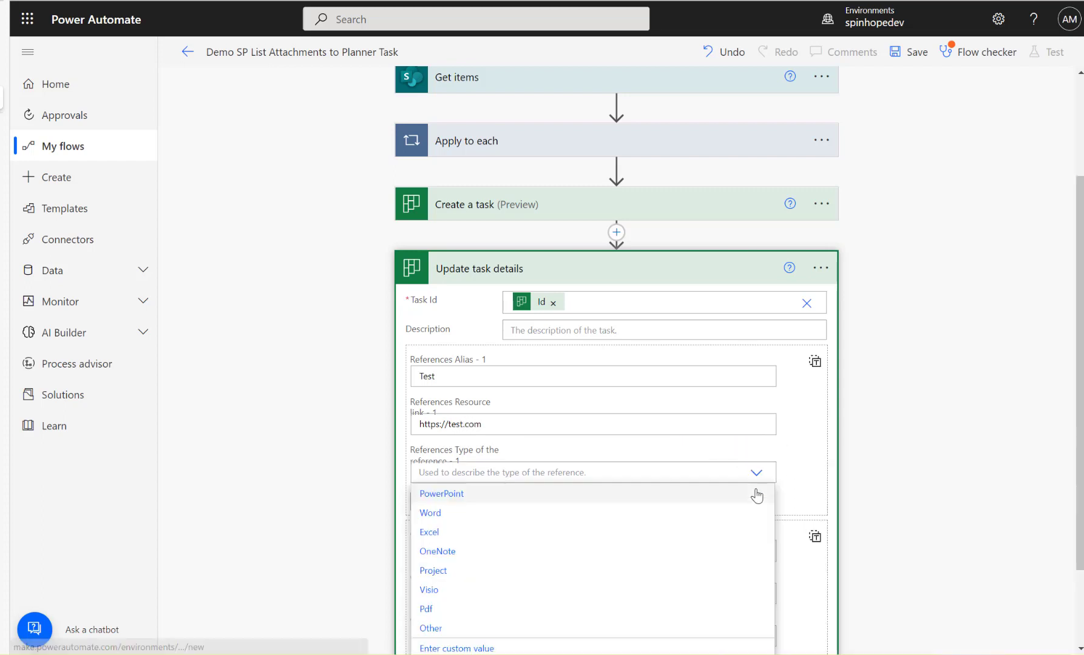
left_click(435, 628)
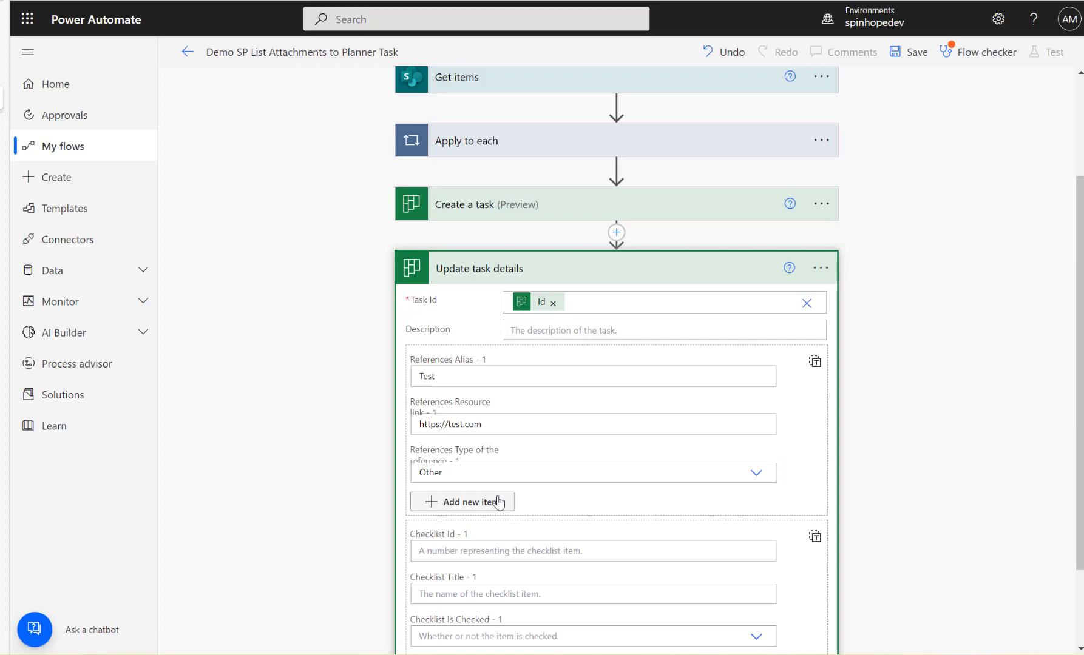
left_click(761, 478)
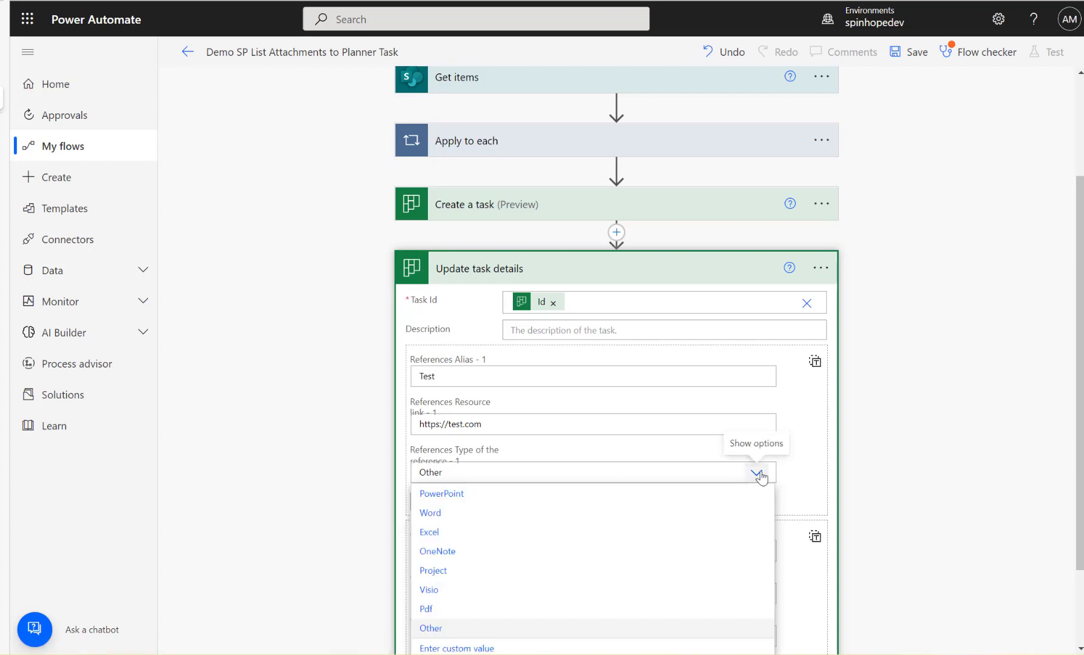
left_click(437, 628)
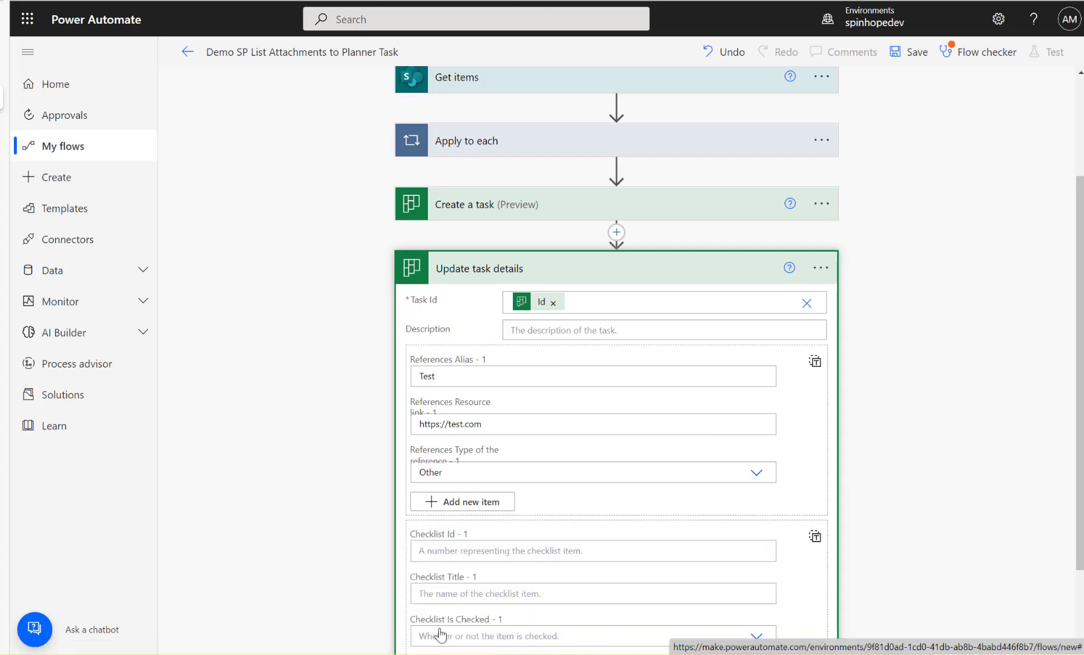
left_click(453, 504)
scroll(559, 504, "down", 2)
left_click(489, 420)
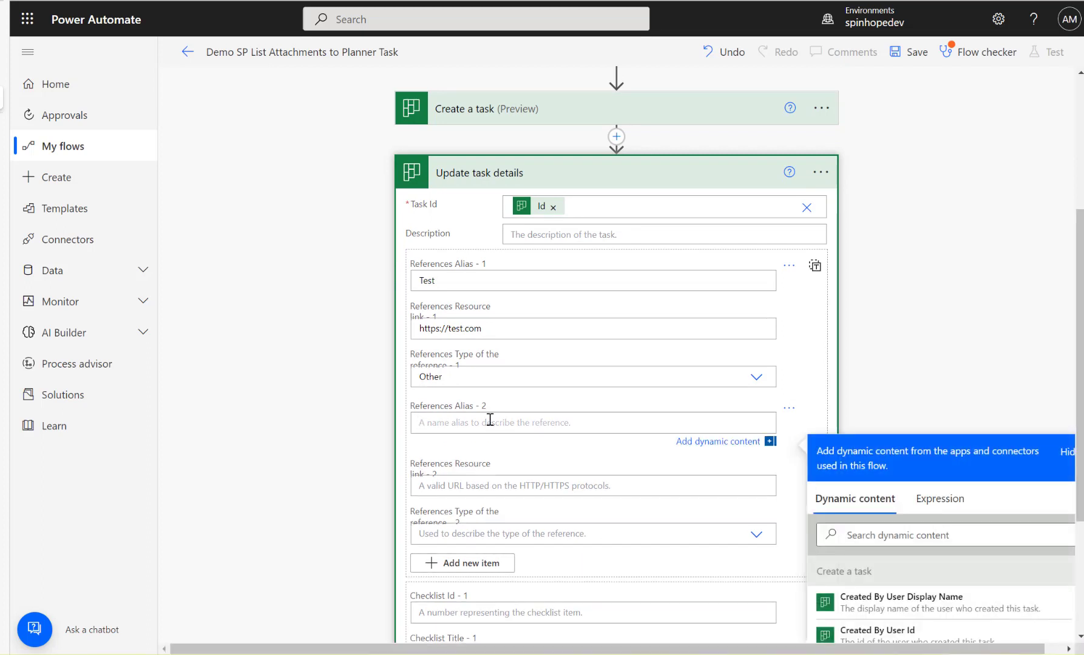
type("test2")
left_click(590, 486)
type("https://test")
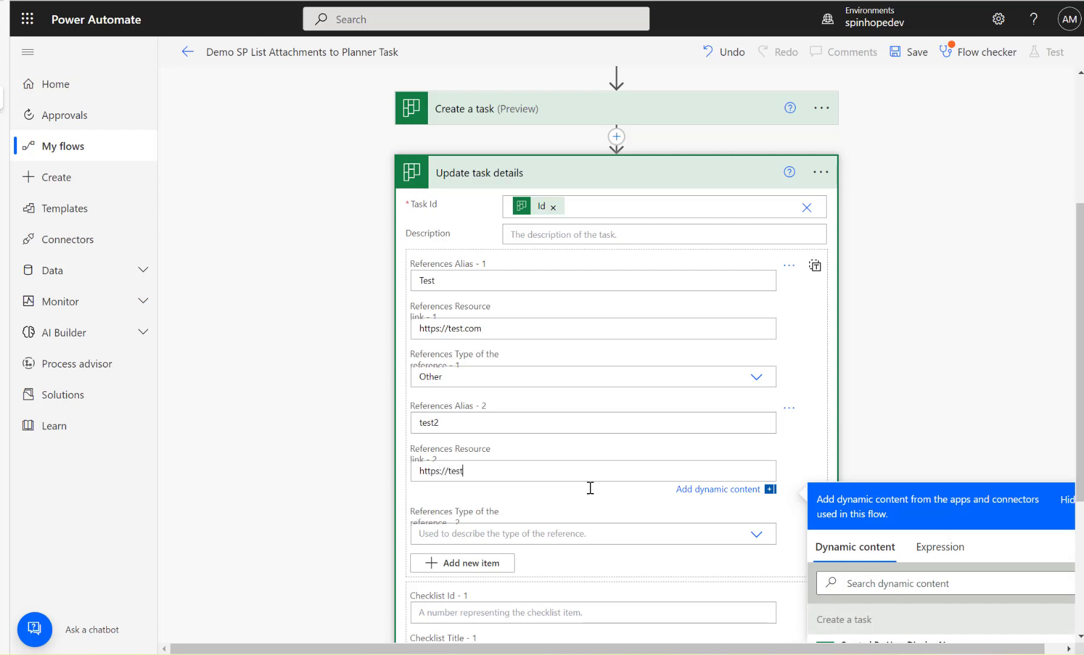
type("2.com")
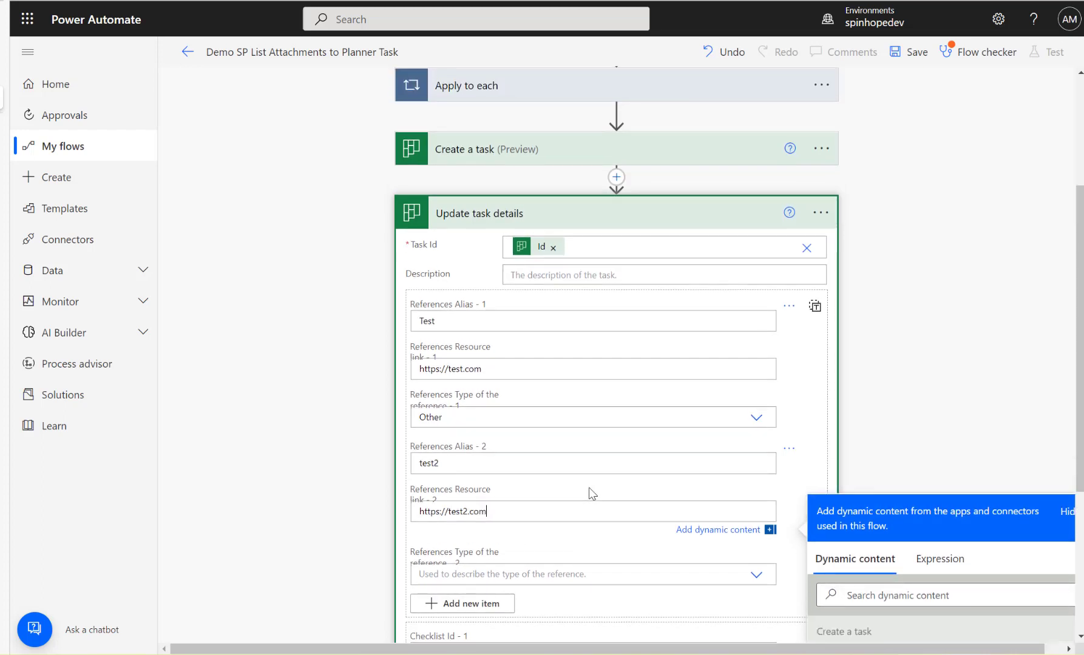
Set the second reference's type to Other.
left_click(757, 575)
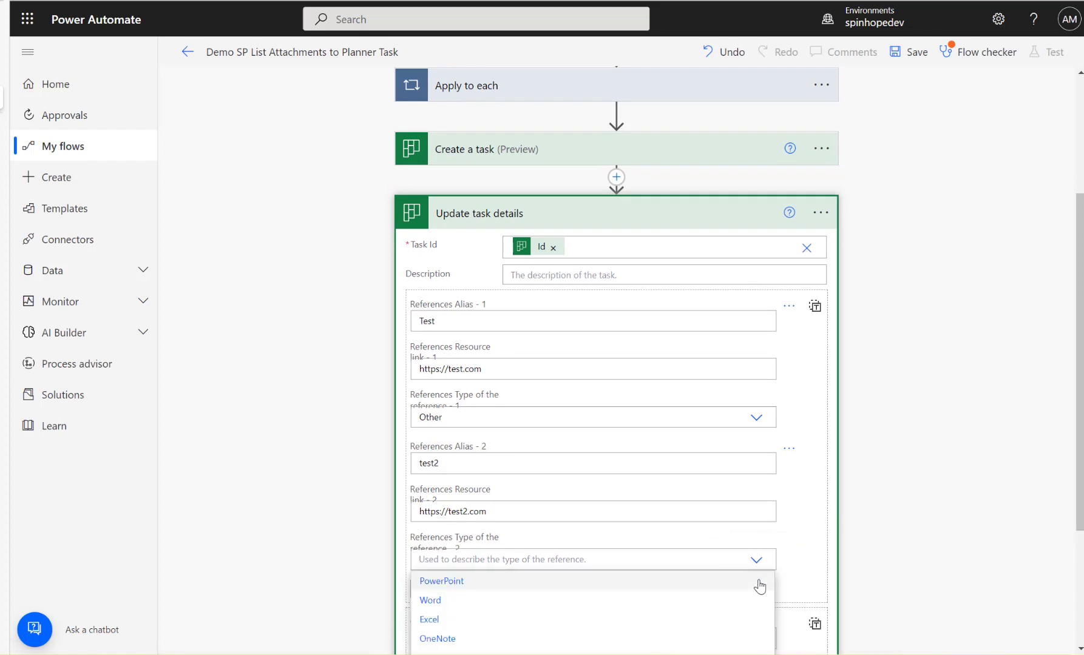
left_click(449, 602)
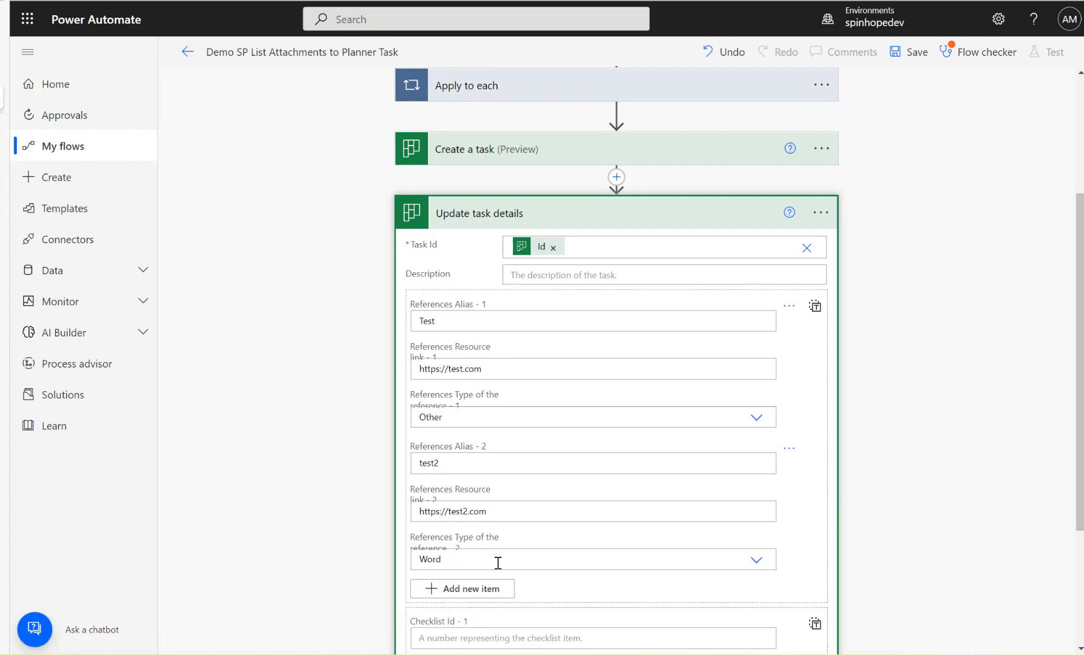
left_click(756, 569)
scroll(625, 571, "down", 3)
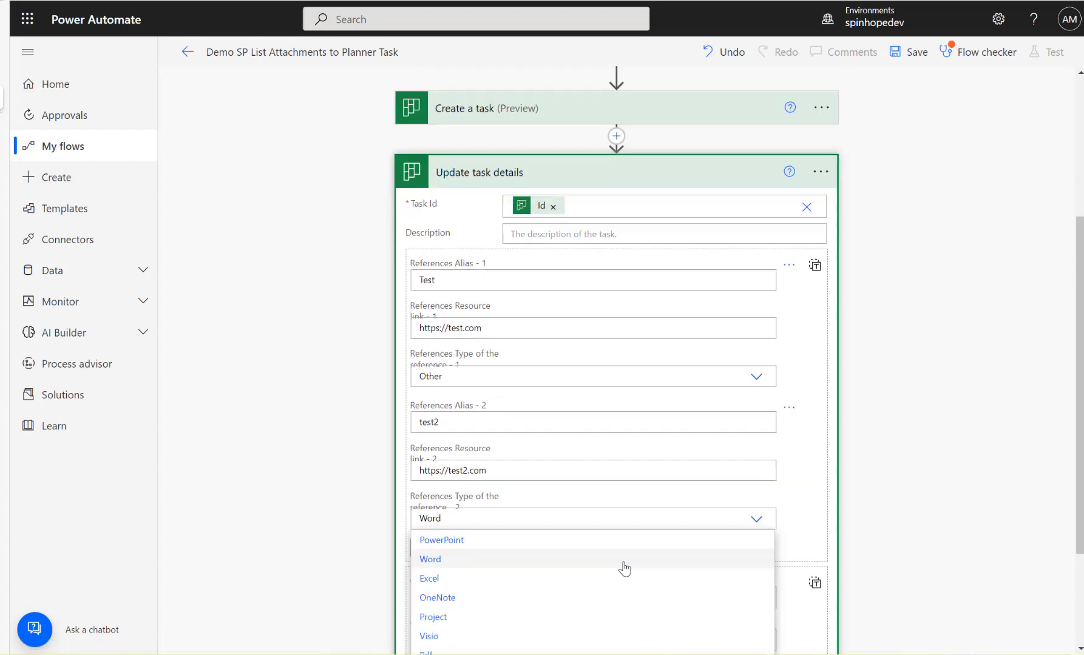
left_click(444, 519)
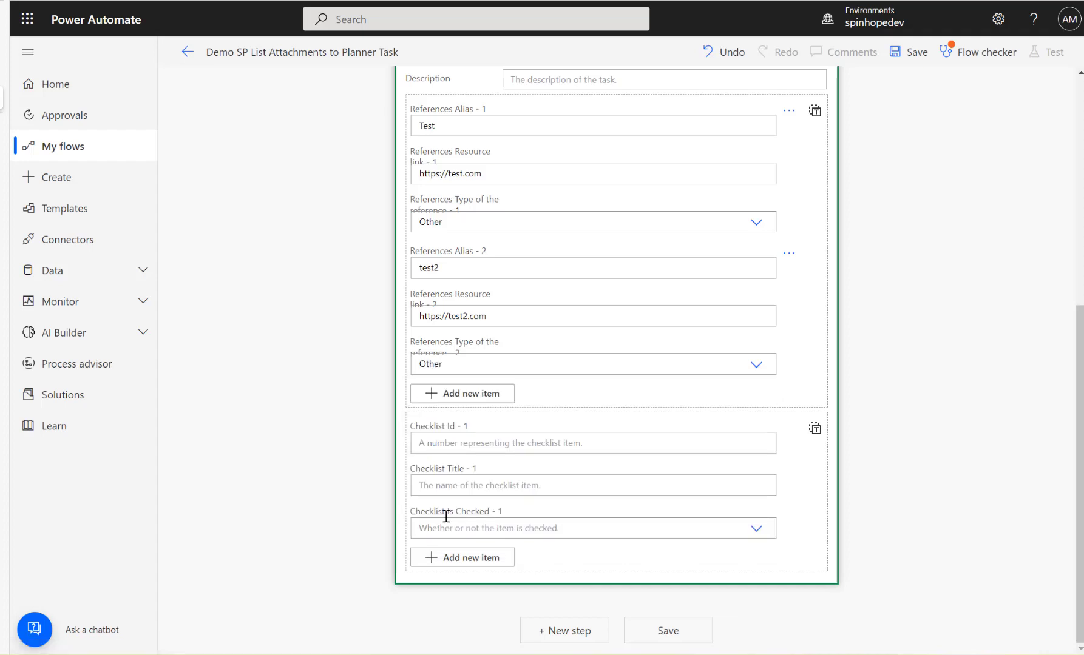
Examine the JSON structure of both references in the entire-array view, and return to the individual fields.
left_click(815, 113)
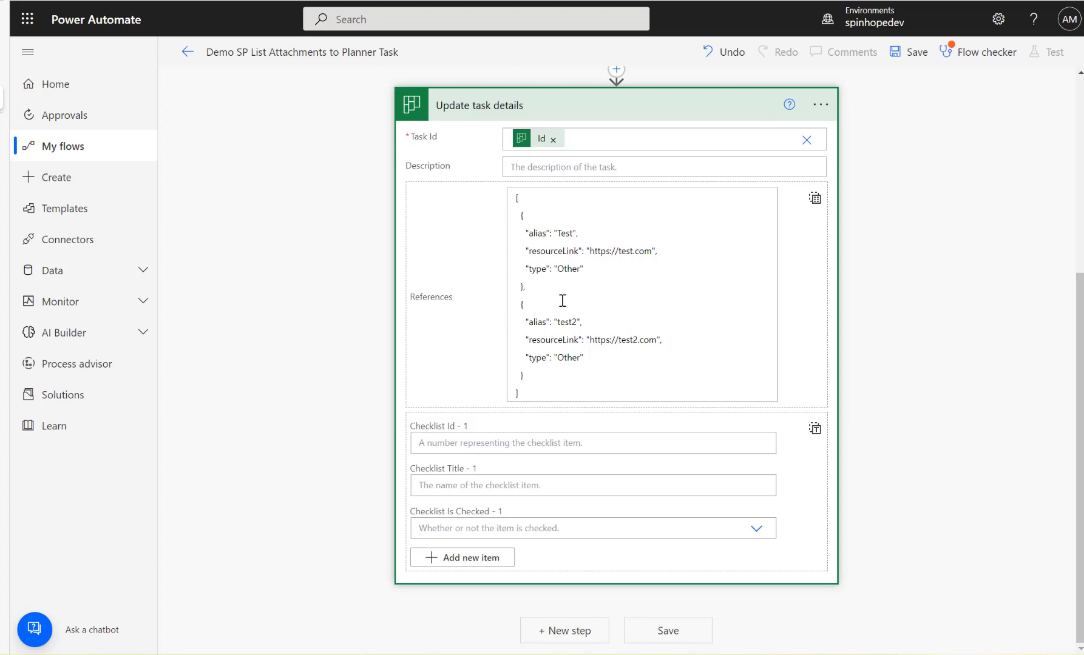
left_click(521, 220)
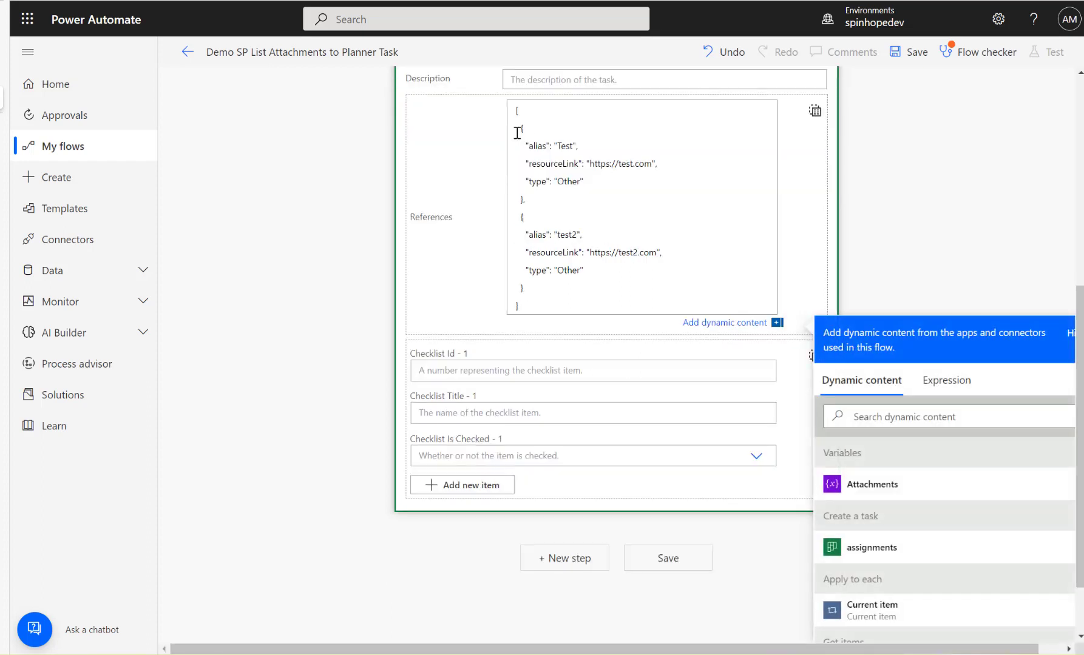
left_click(532, 200, "shift")
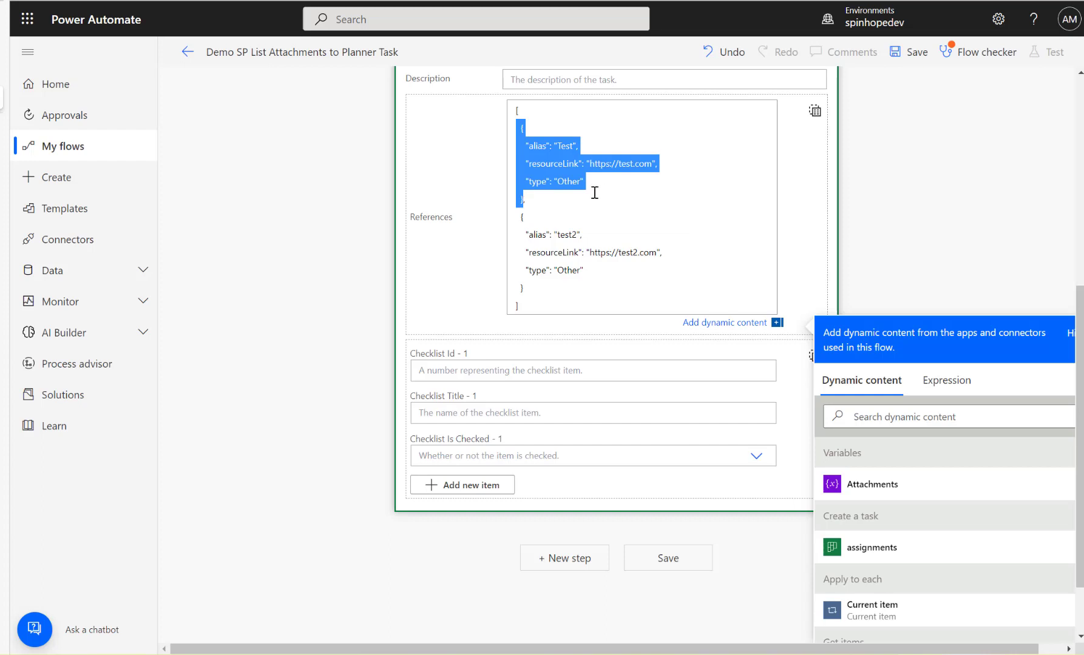
scroll(634, 250, "up", 1)
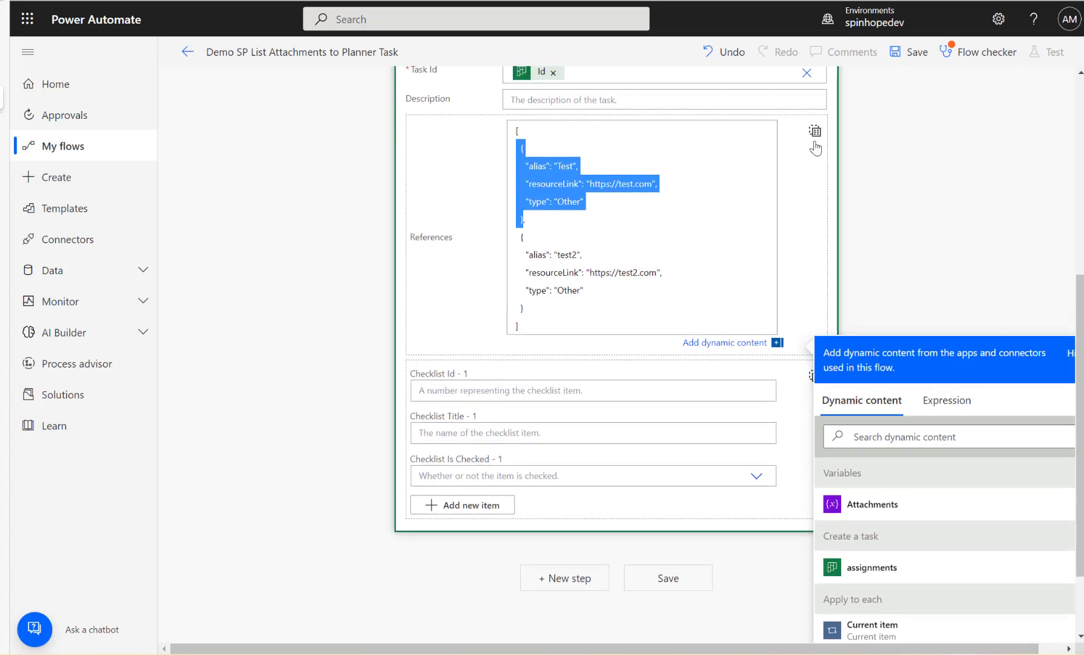
left_click(815, 133)
scroll(841, 236, "up", 5)
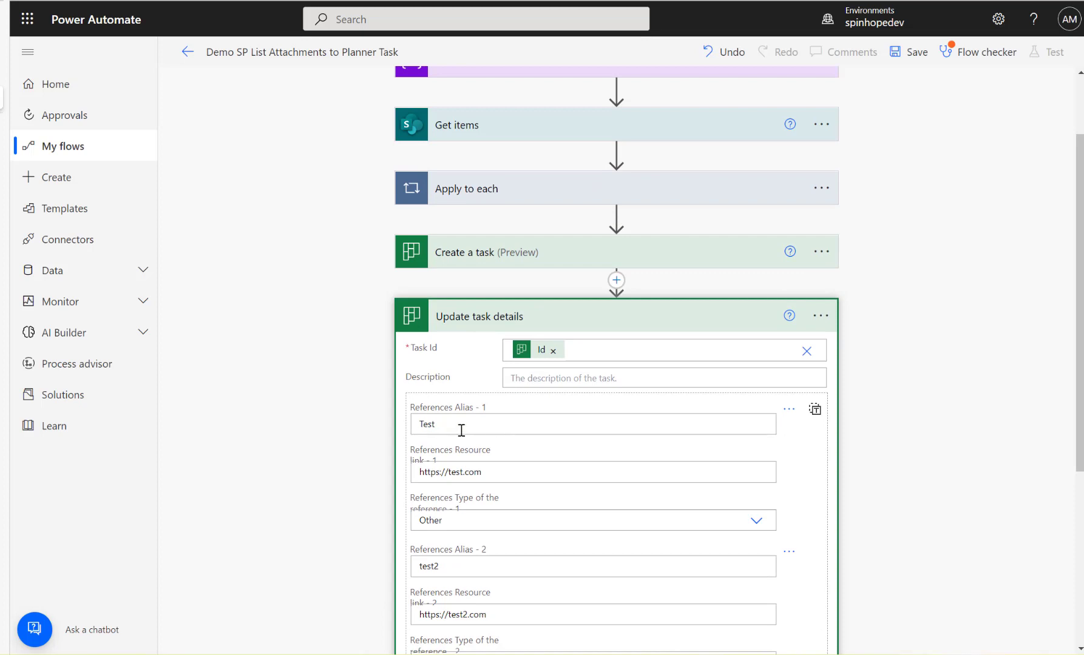
scroll(680, 440, "down", 3)
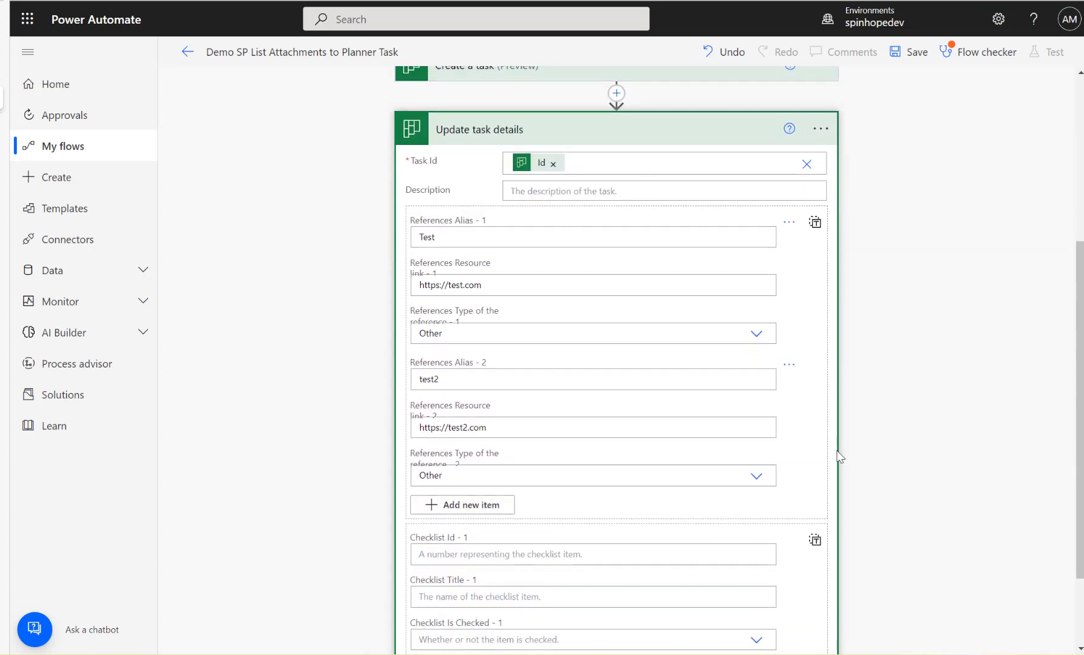
Delete the second reference and cut the remaining reference's JSON out of the entire-array References input.
left_click(791, 368)
left_click(805, 398)
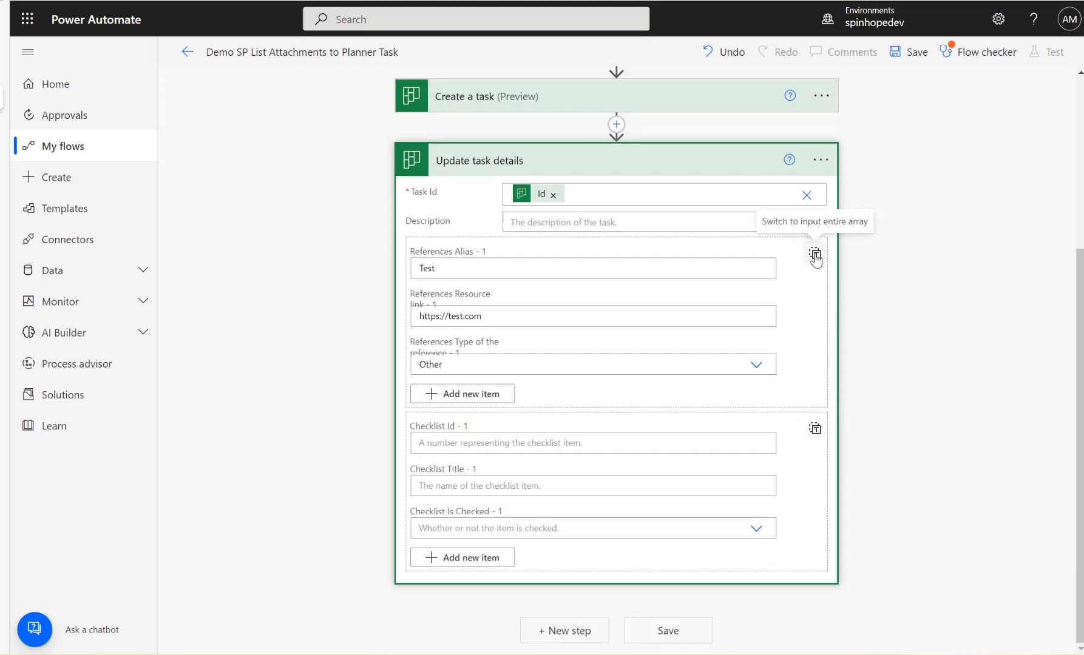
left_click(815, 257)
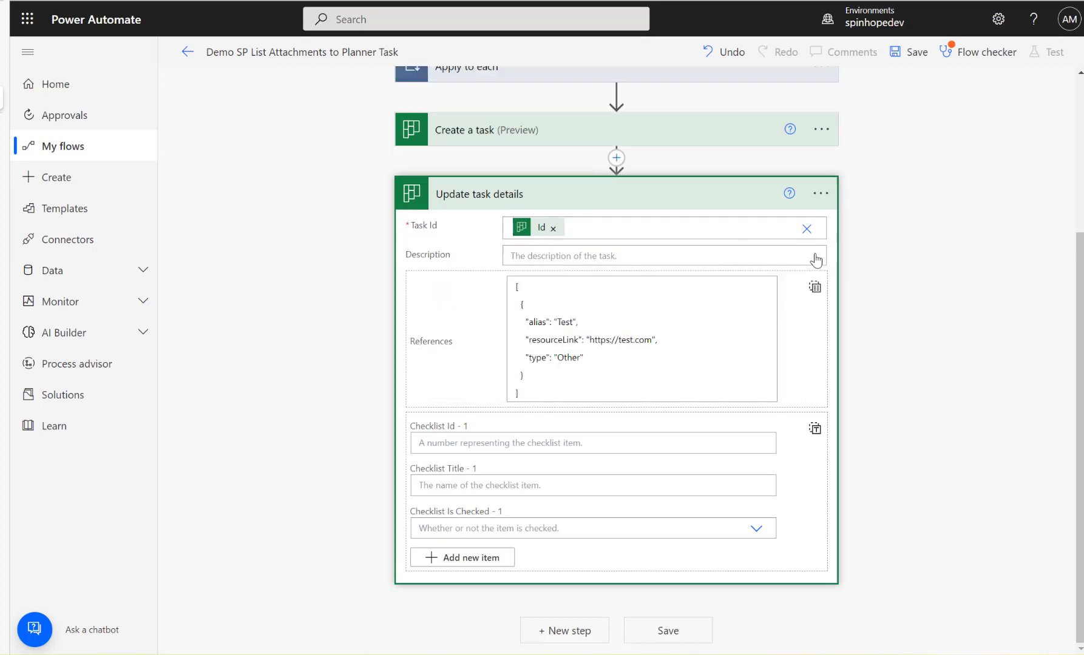
left_click(681, 338)
key("ctrl+a")
key("ctrl+c")
key("Delete")
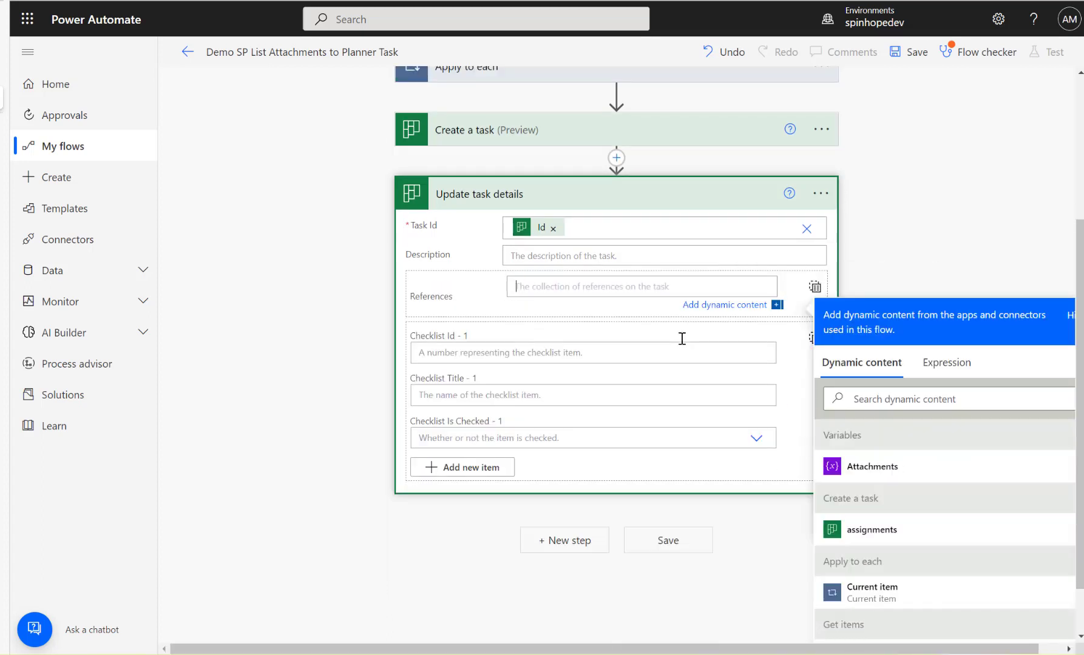
left_click(814, 289)
scroll(613, 337, "up", 4)
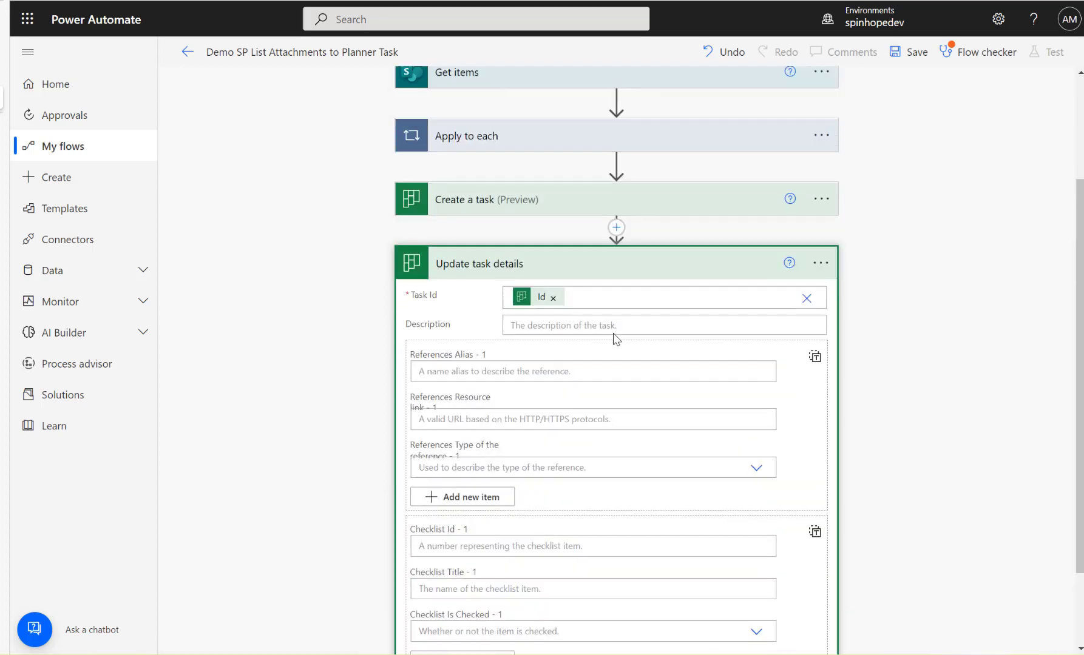
Paste the reference JSON into the Compose Inputs inside Apply to each, without the enclosing array brackets.
left_click(483, 287)
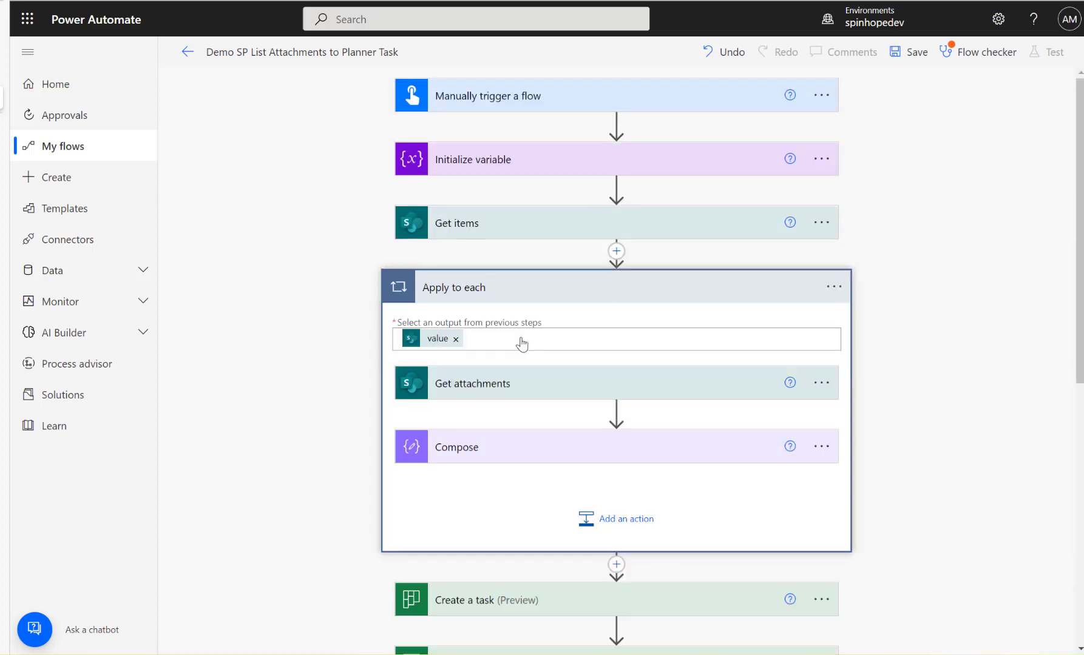
left_click(523, 459)
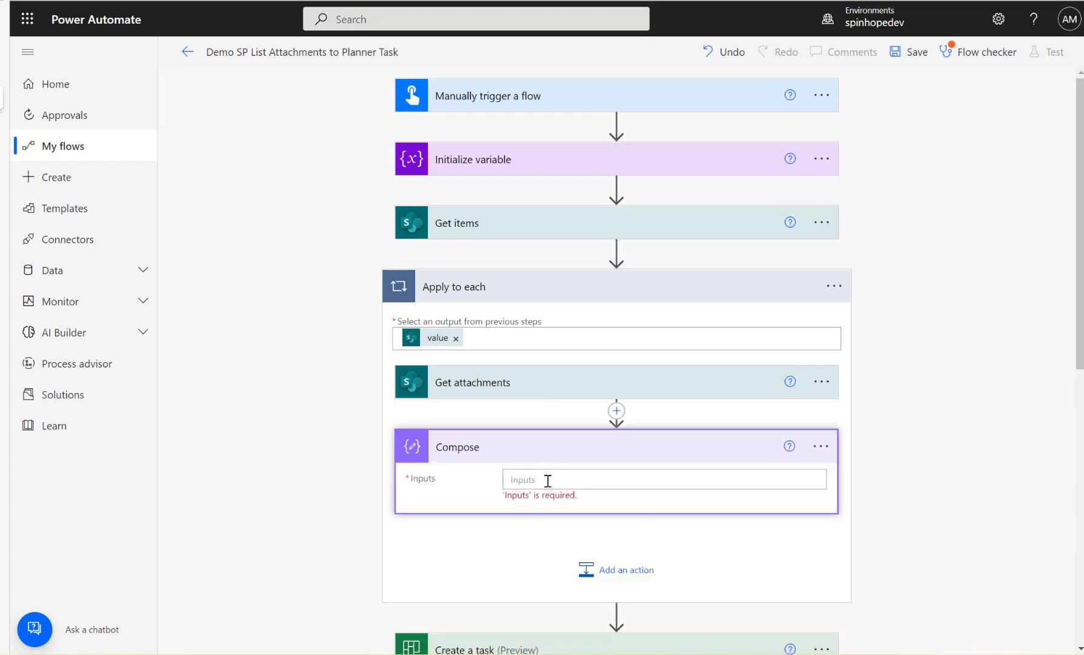
left_click(548, 481)
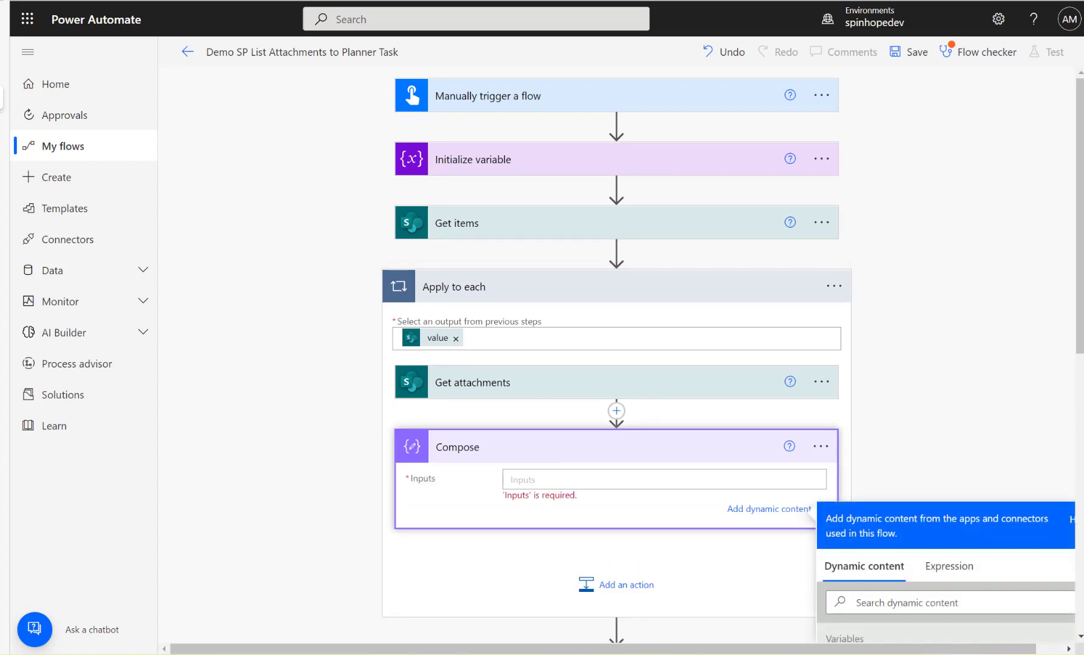
left_click(509, 388)
scroll(570, 391, "down", 4)
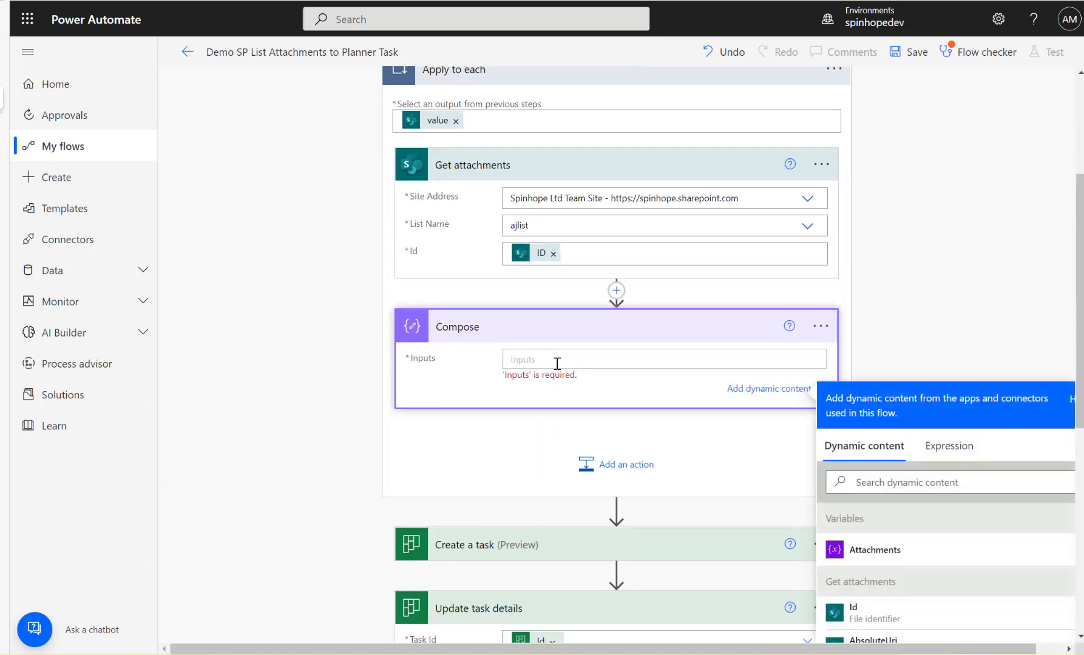
key("ctrl+v")
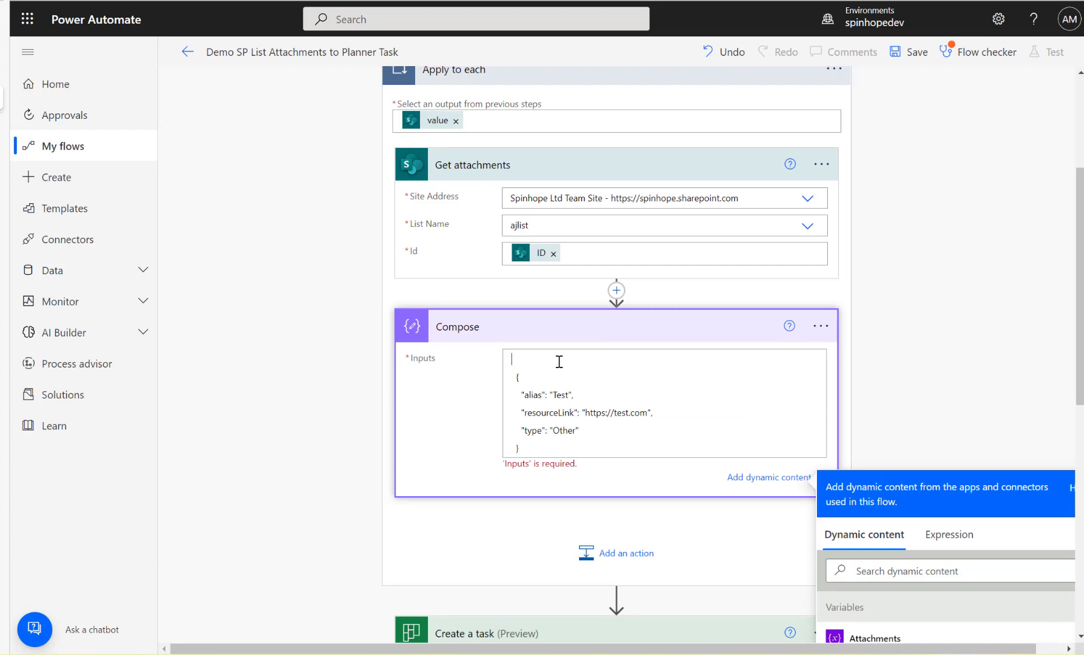
key("Delete")
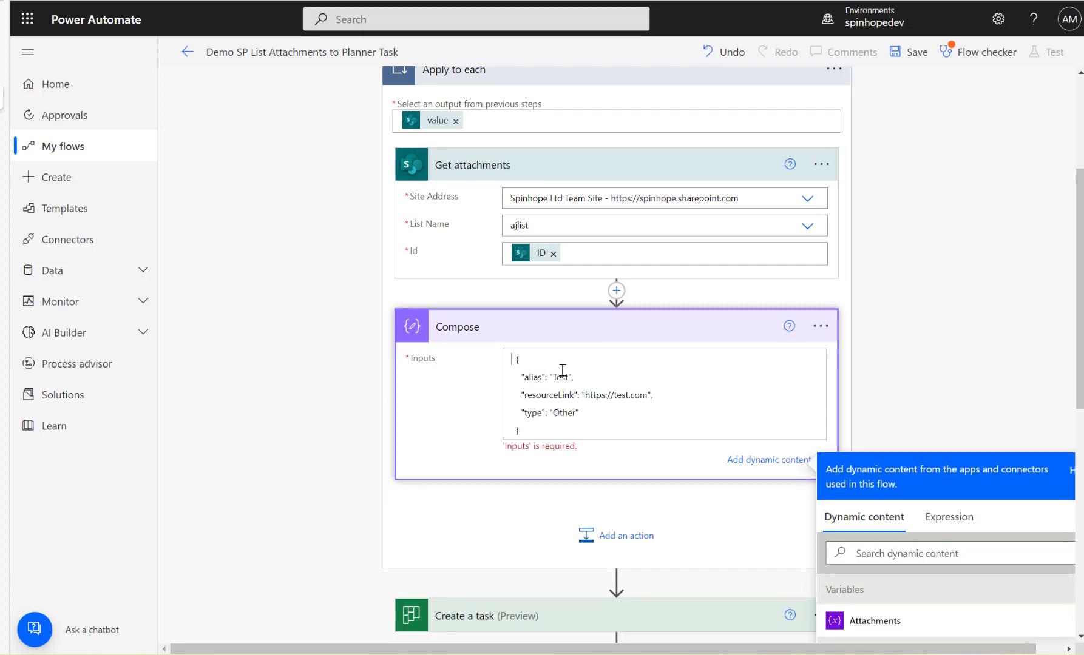
Replace the alias value "Test" in the Compose JSON with the DisplayName dynamic content from Get attachments.
left_click(572, 377)
key("Right")
key("BackSpace")
key("BackSpace")
key("BackSpace")
left_click(920, 554)
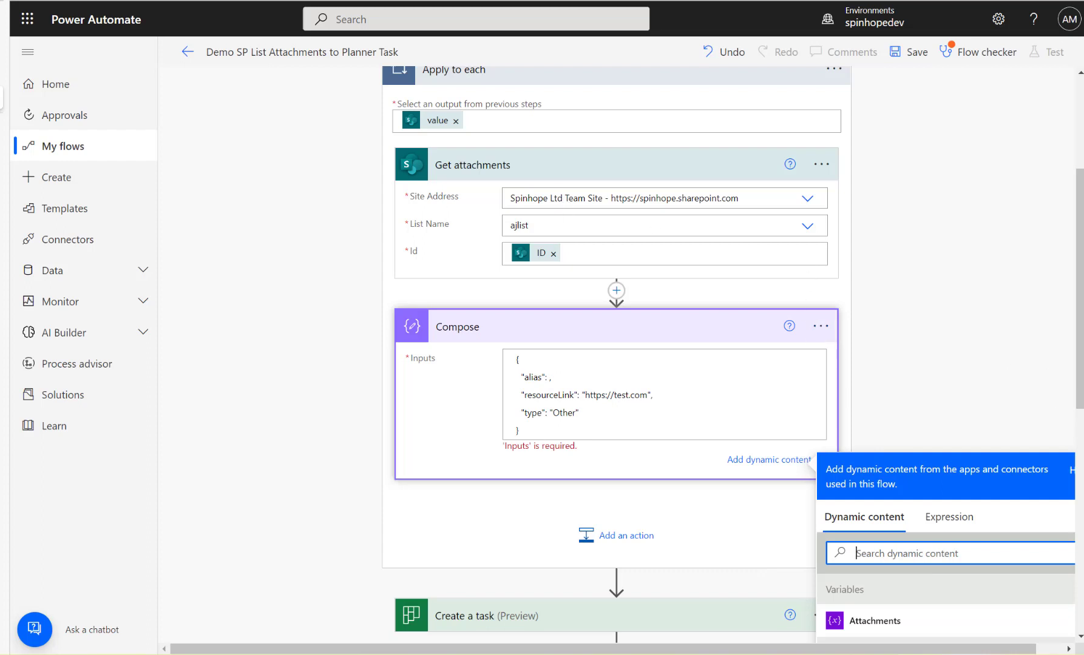
scroll(616, 364, "down", 1)
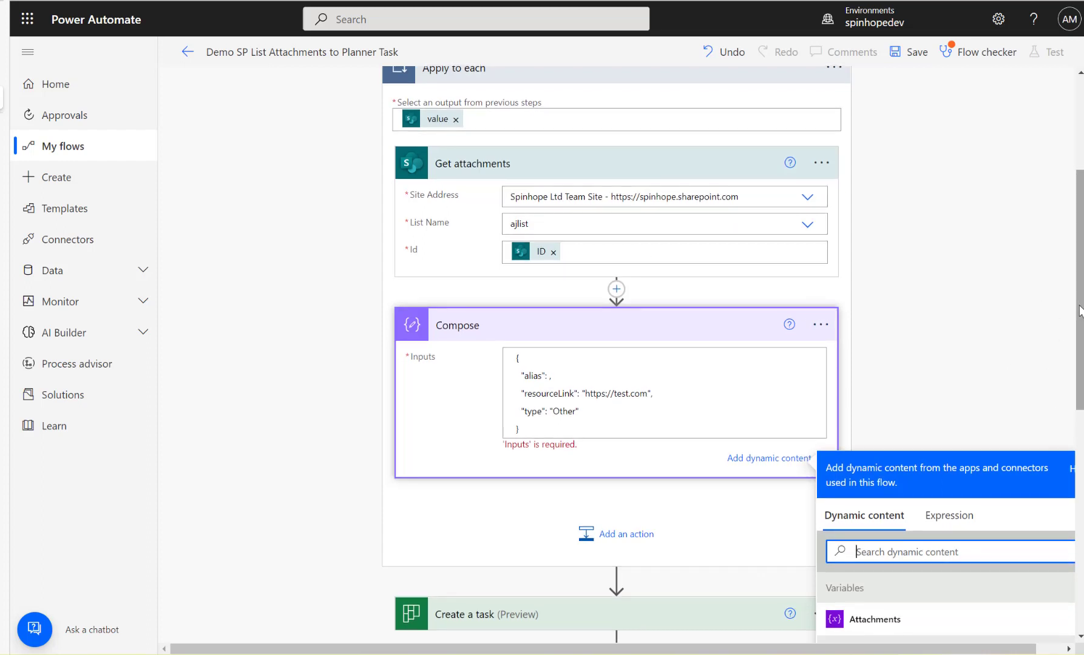
scroll(1025, 423, "down", 3)
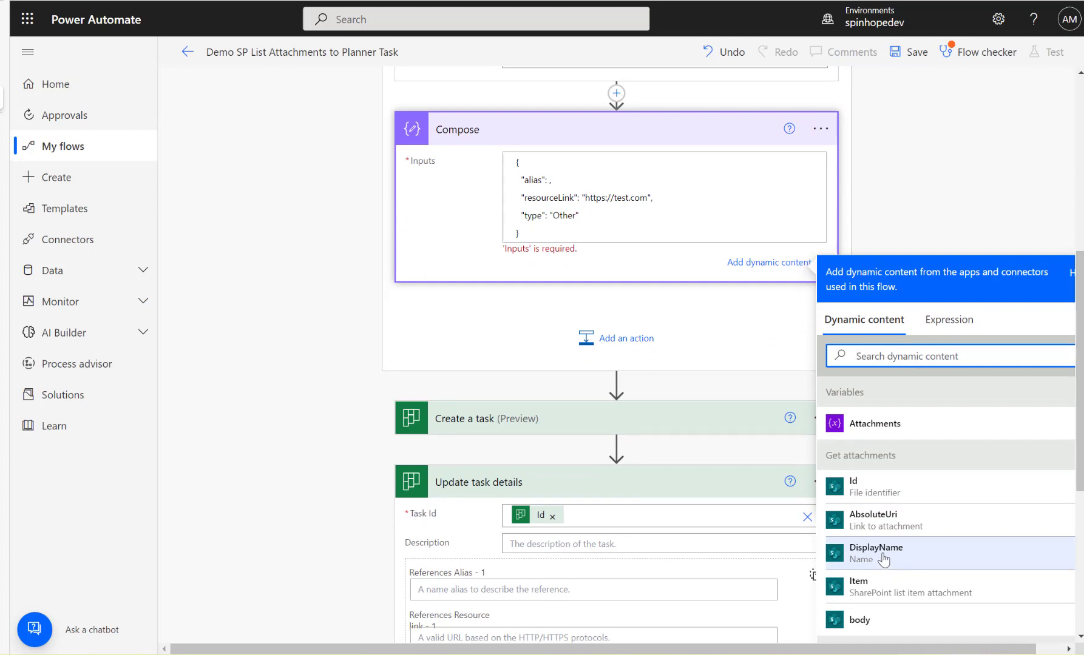
left_click(880, 554)
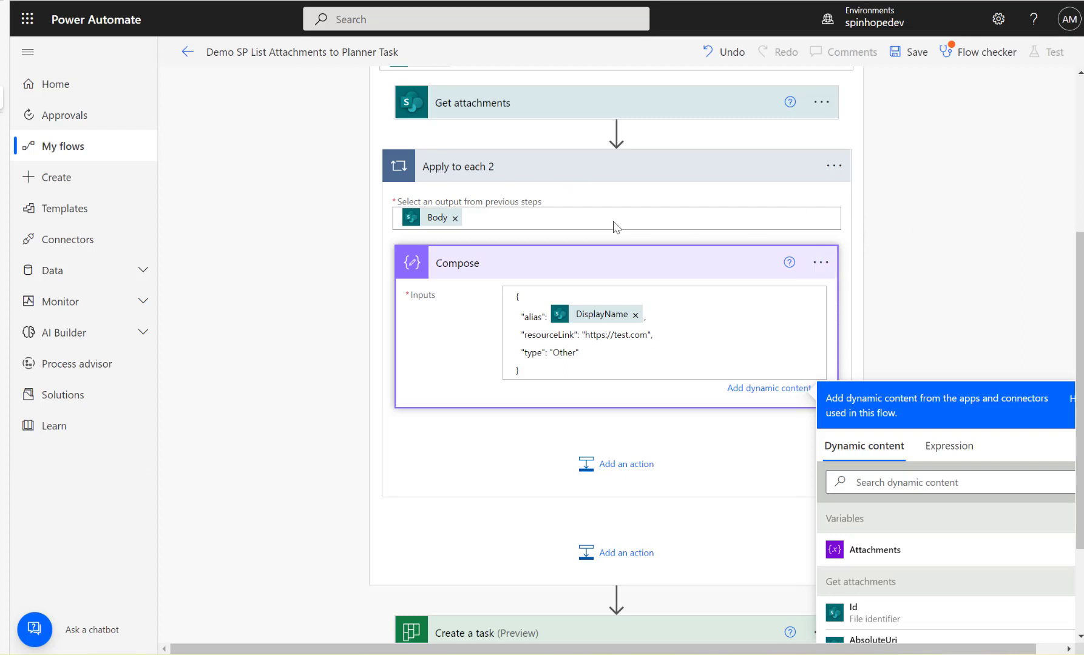
Replace the resourceLink value in the Compose JSON with the AbsoluteUri dynamic content from Get attachments.
left_click(651, 336)
scroll(930, 616, "down", 1)
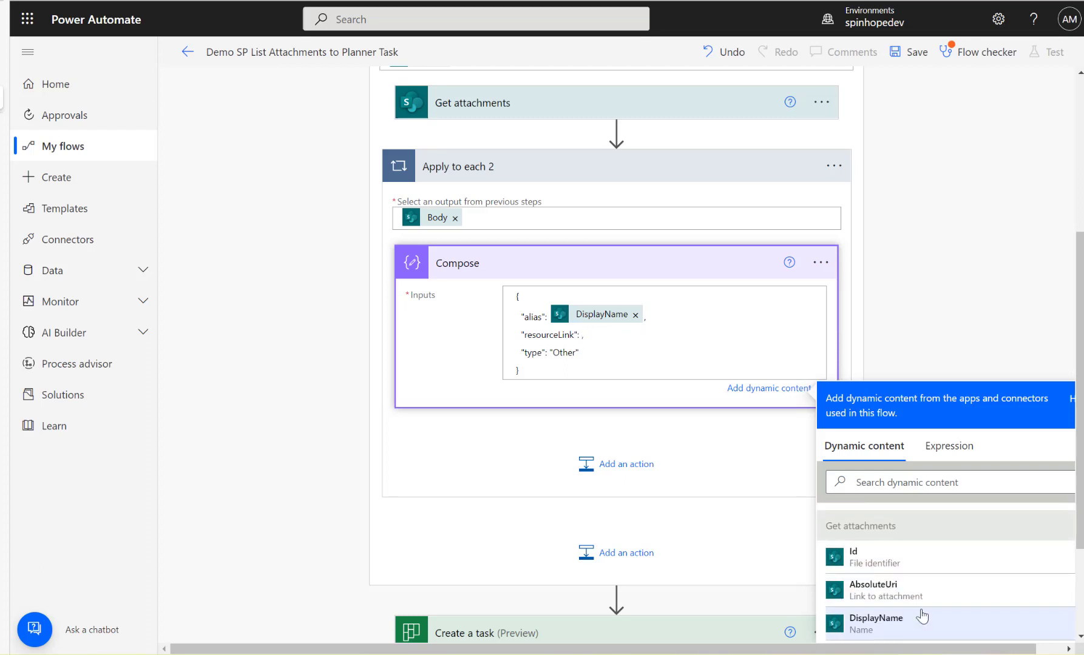
left_click(878, 598)
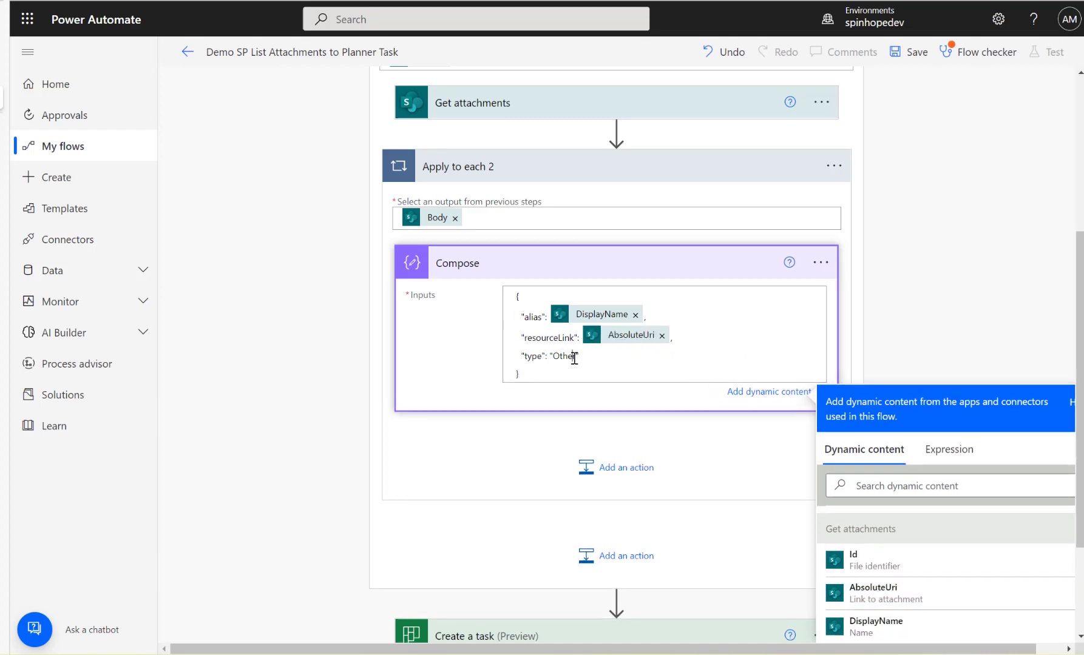
left_click_drag(575, 358, 556, 359)
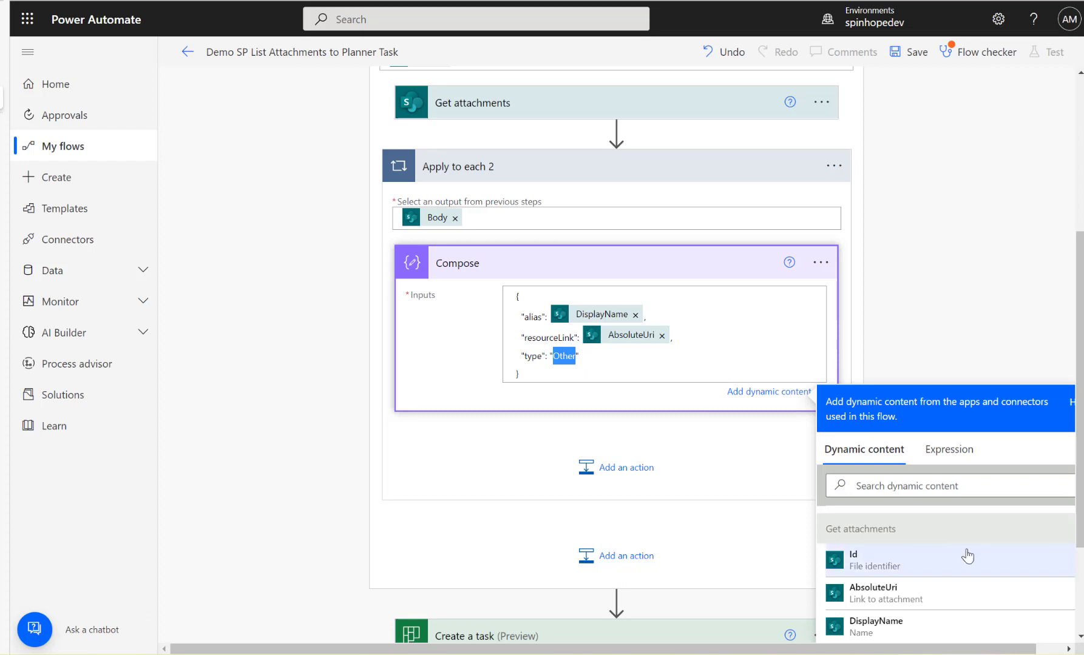
scroll(947, 568, "down", 1)
scroll(901, 583, "up", 2)
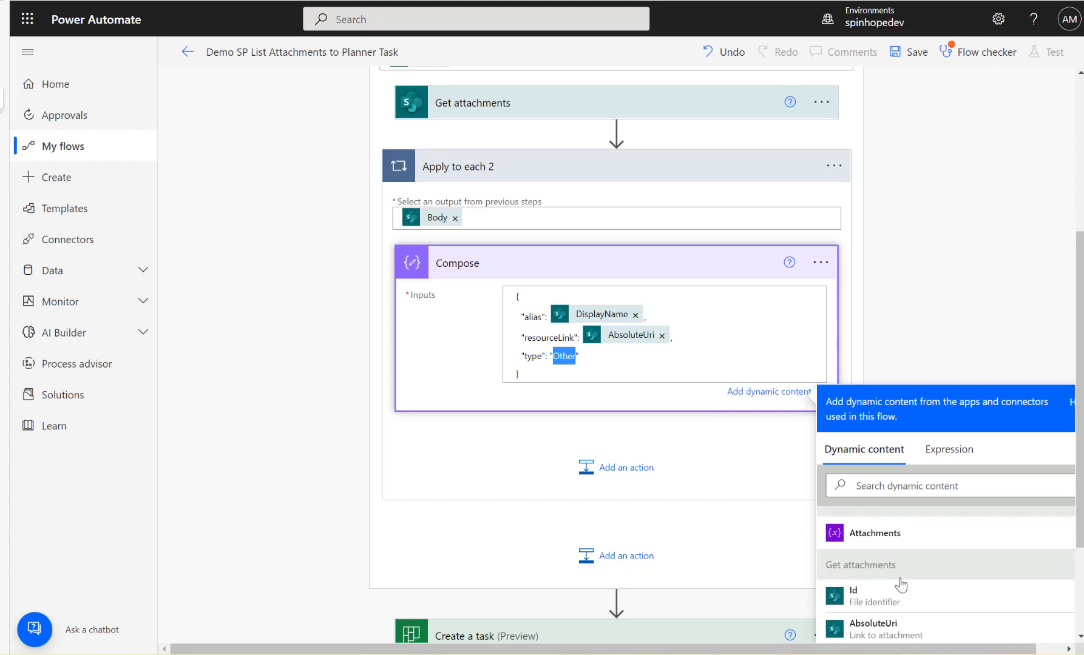
Add an Append to array variable action after Compose inside Apply to each 2.
scroll(885, 587, "down", 2)
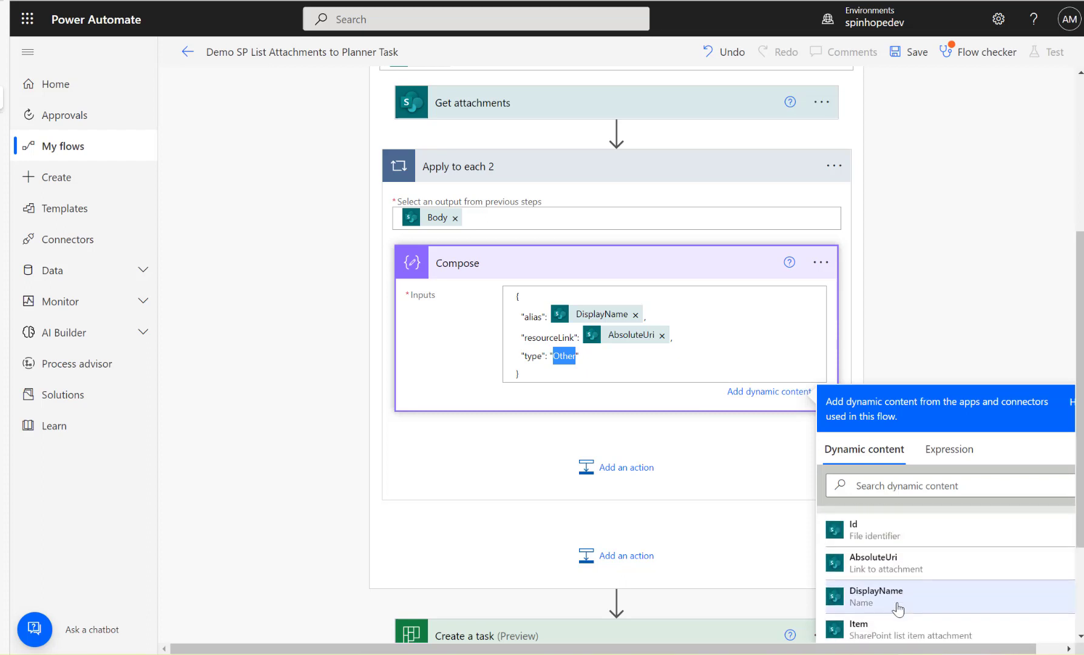
left_click(598, 365)
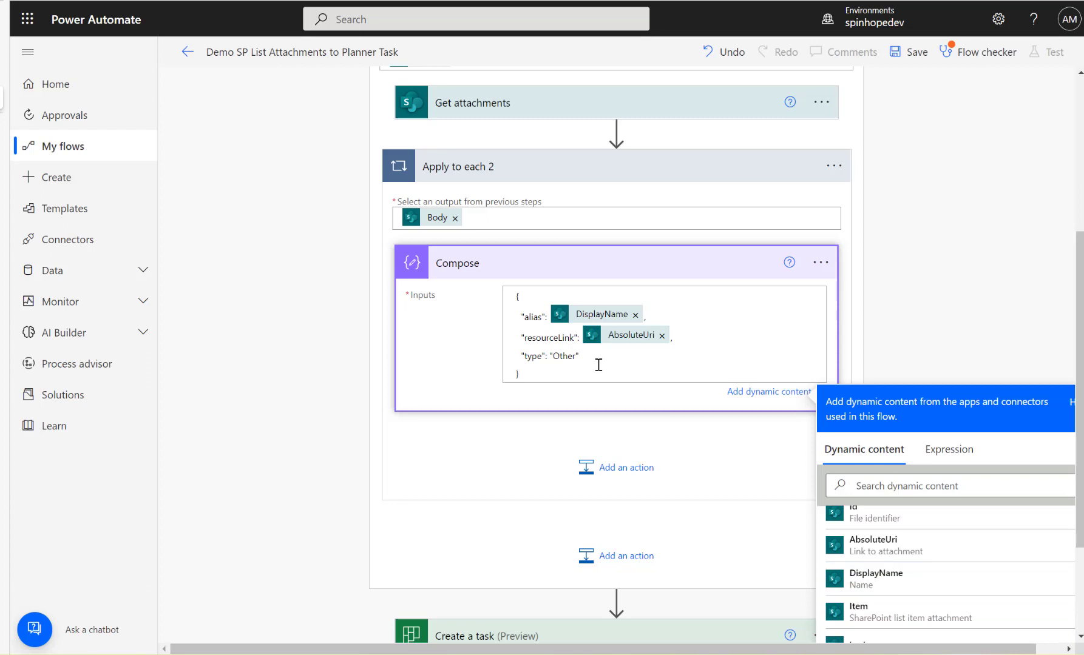
left_click(587, 468)
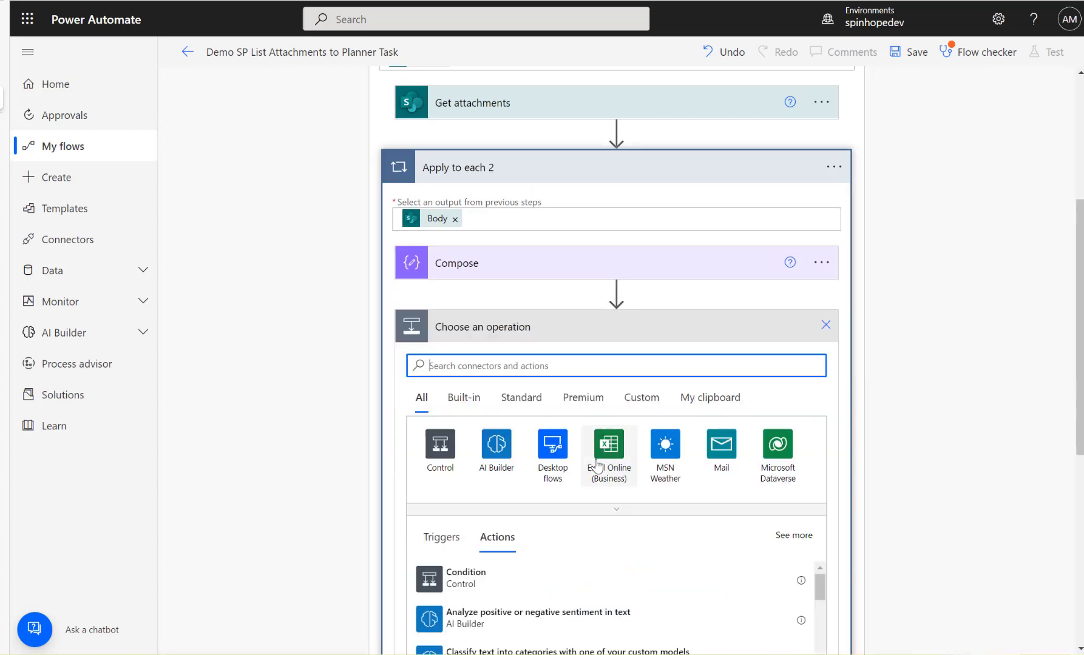
type("append array")
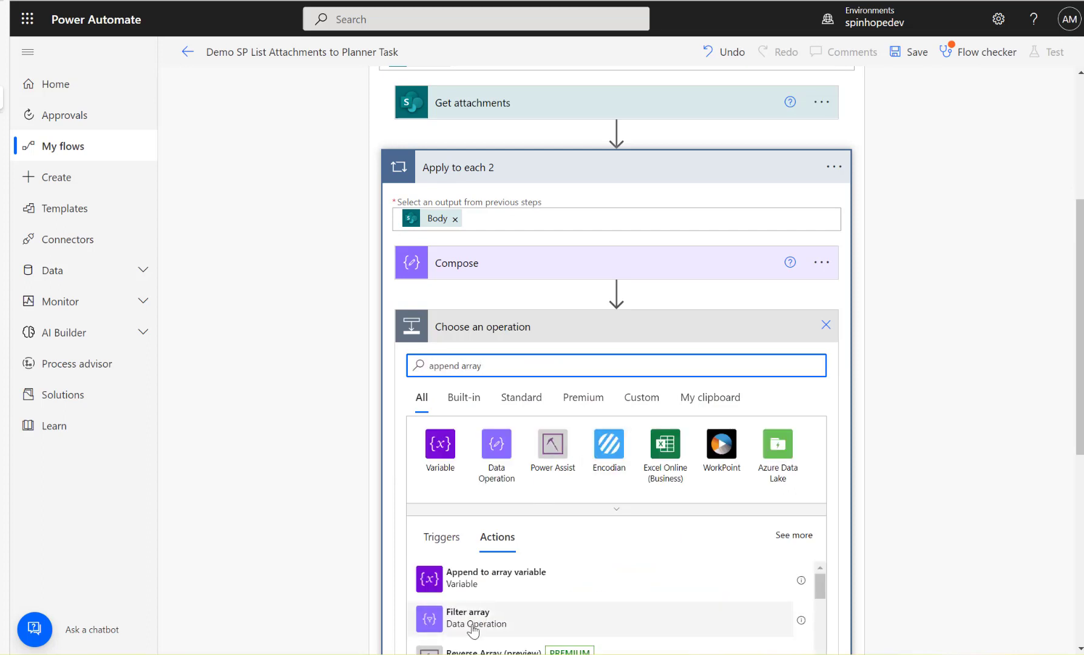
left_click(480, 583)
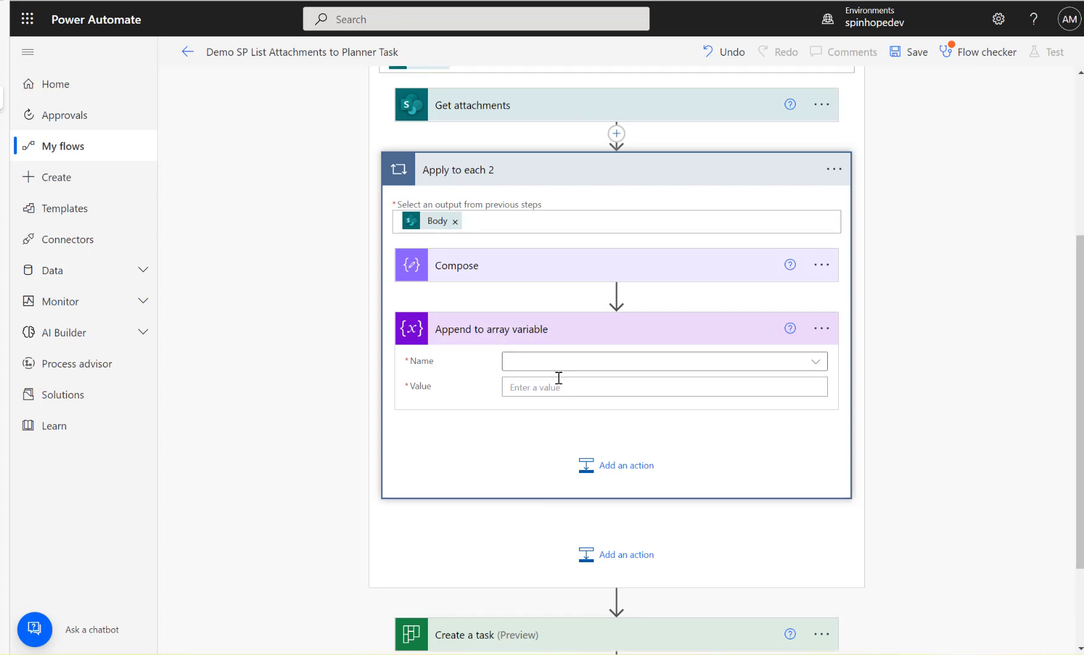
Check the initialized array variable and choose Attachments as the Name in Append to array variable.
scroll(557, 377, "up", 5)
left_click(481, 159)
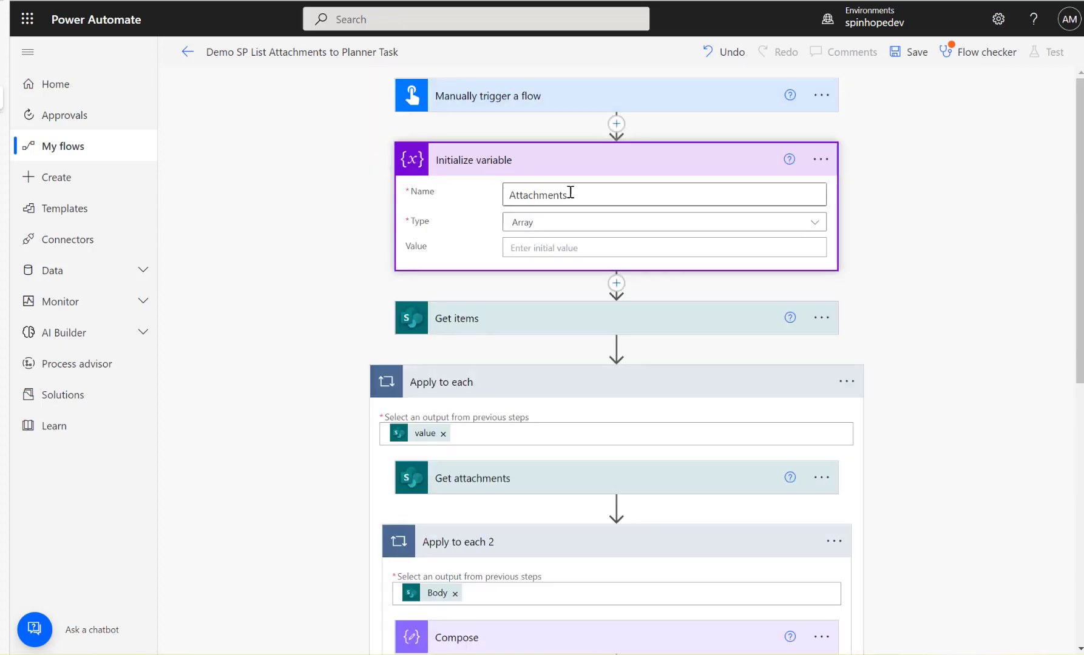
scroll(686, 374, "down", 7)
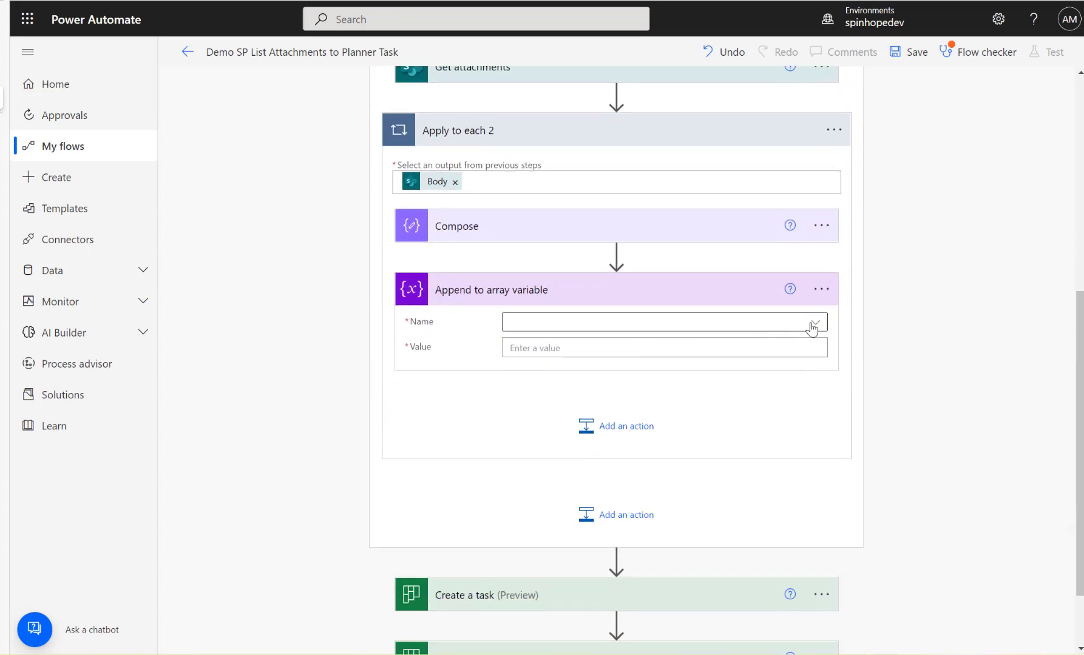
left_click(812, 324)
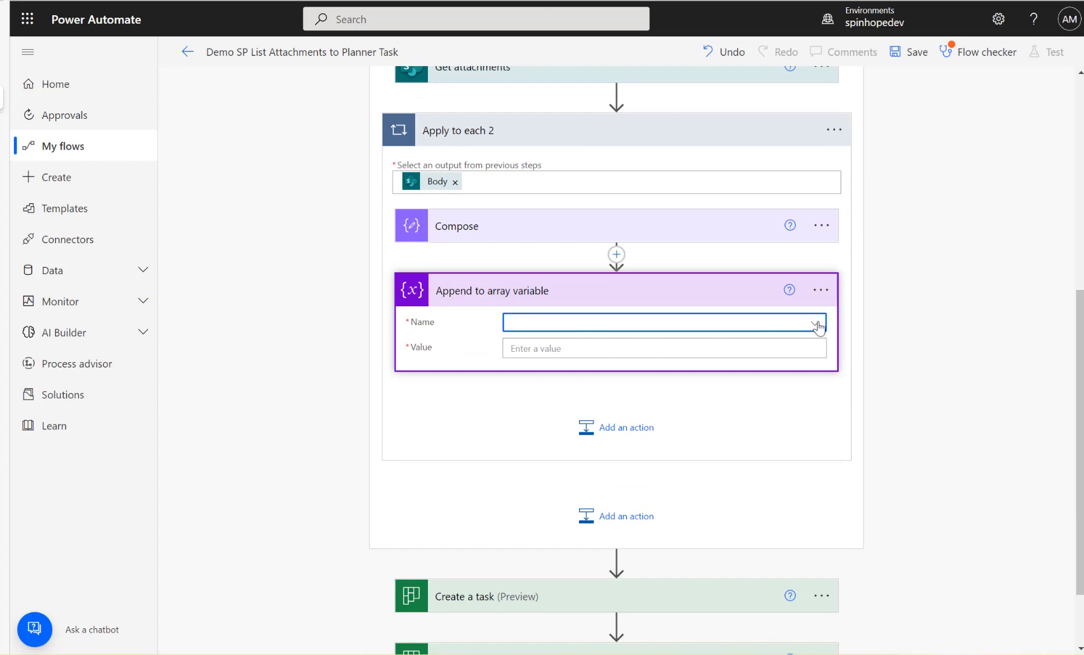
left_click(814, 322)
left_click(534, 371)
left_click(540, 349)
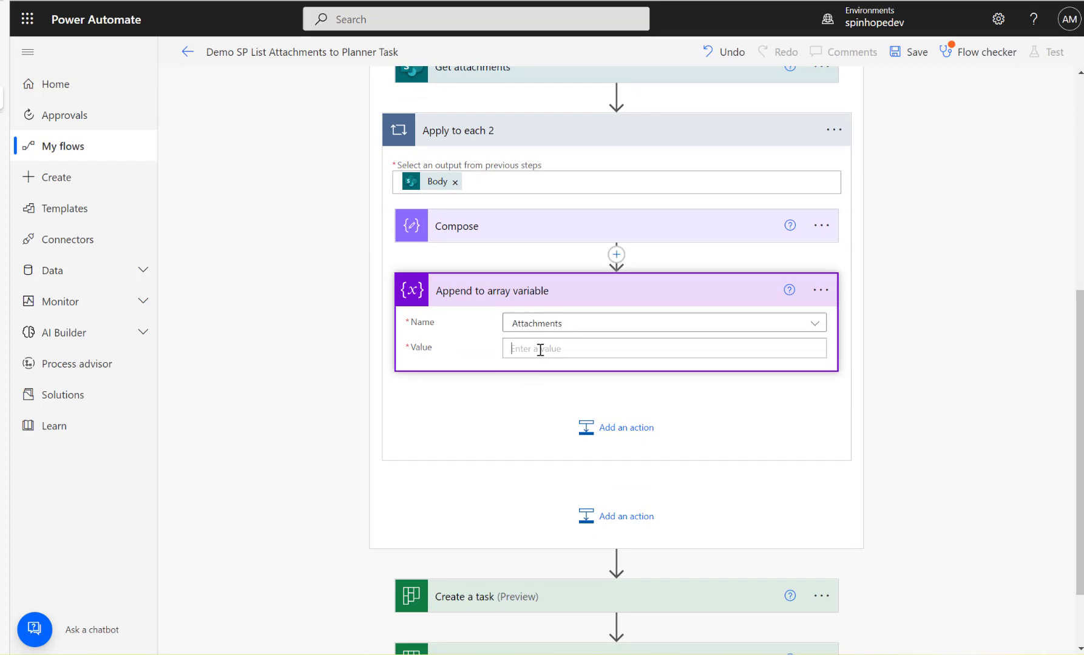
Set the Value of Append to array variable to the Outputs dynamic content from Compose.
left_click(511, 231)
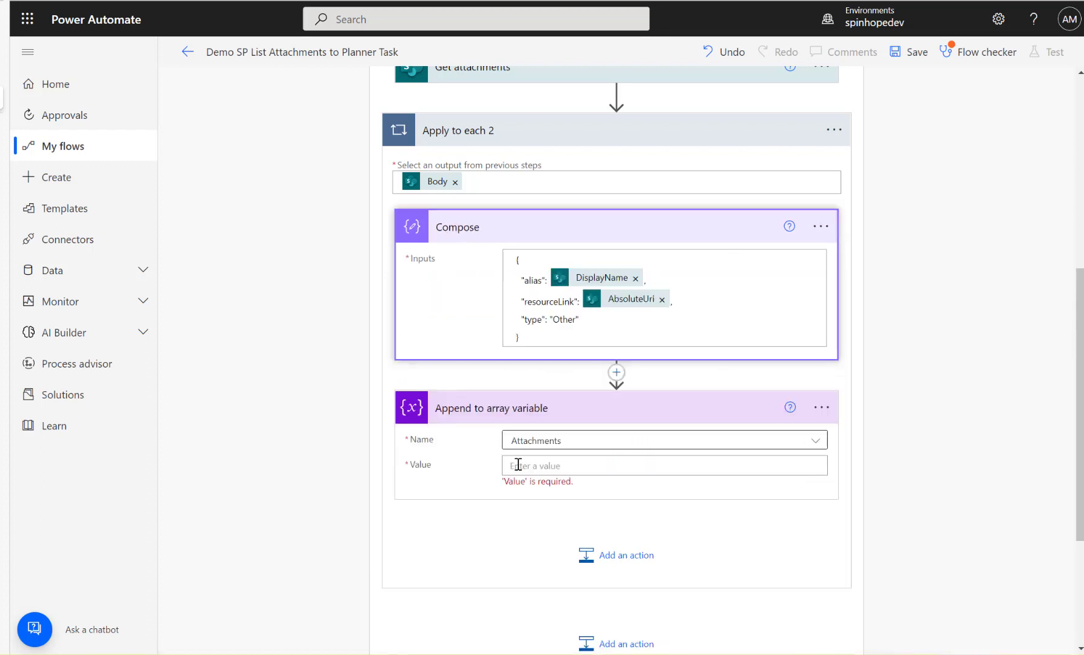
left_click(562, 464)
left_click(914, 588)
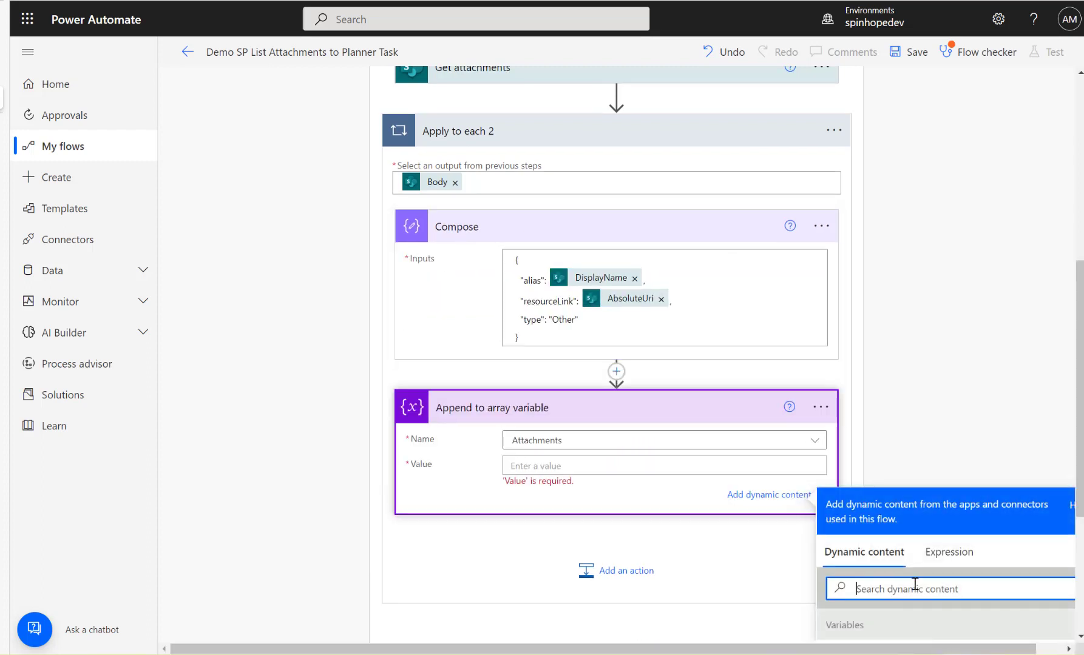
type("output")
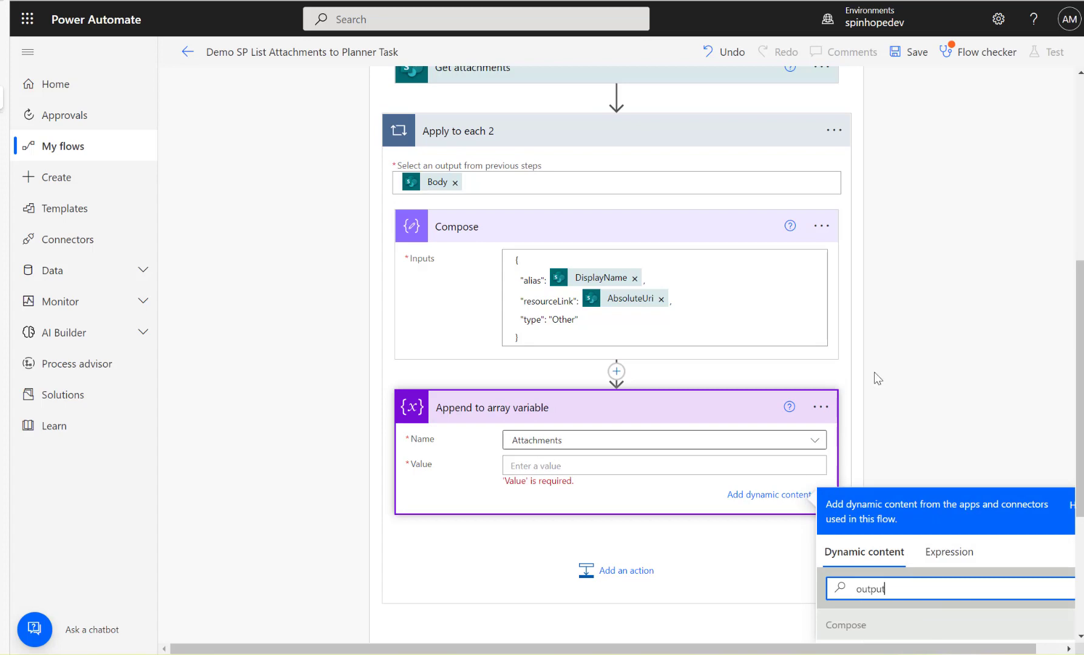
scroll(959, 460, "down", 3)
left_click(865, 474)
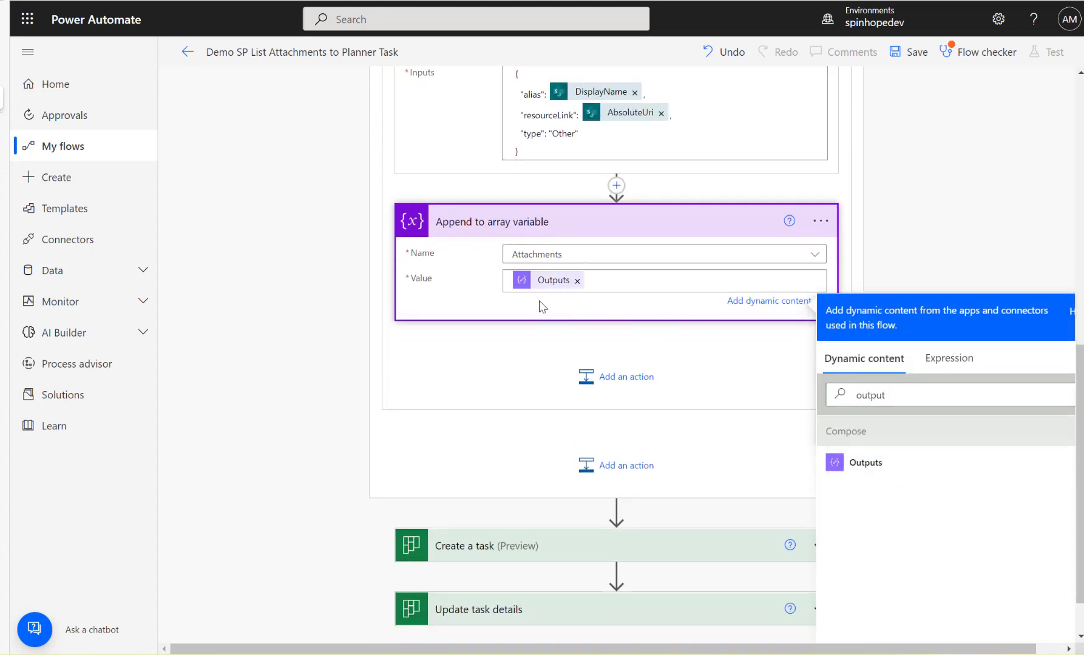
Review the flow's settings from Get attachments through the Compose and append actions to Create a task.
scroll(440, 395, "up", 4)
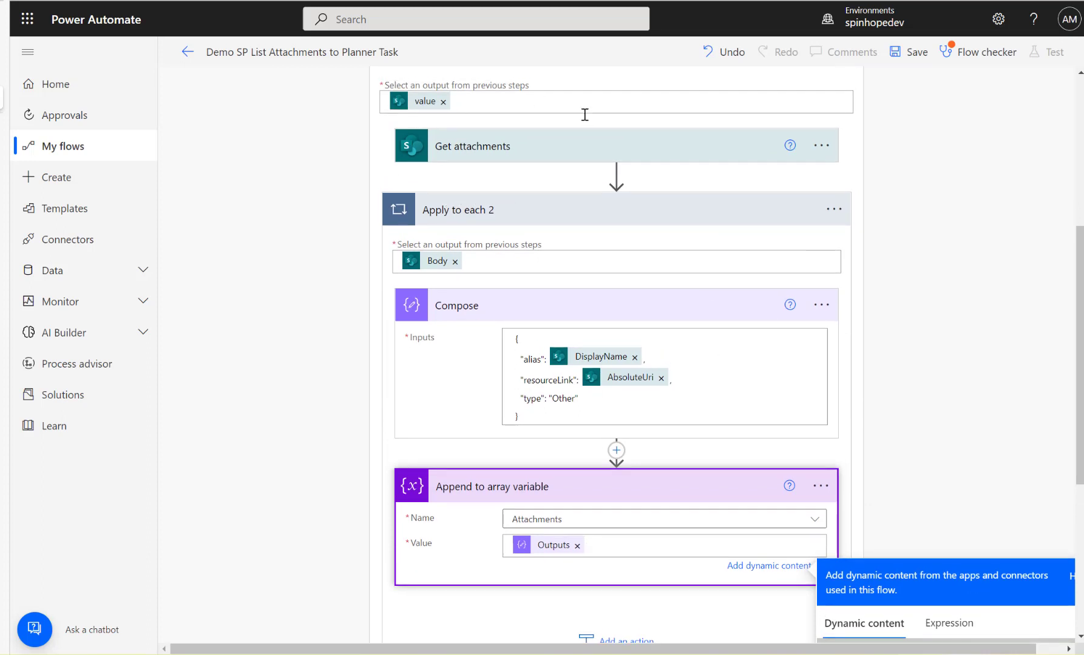
scroll(597, 225, "up", 3)
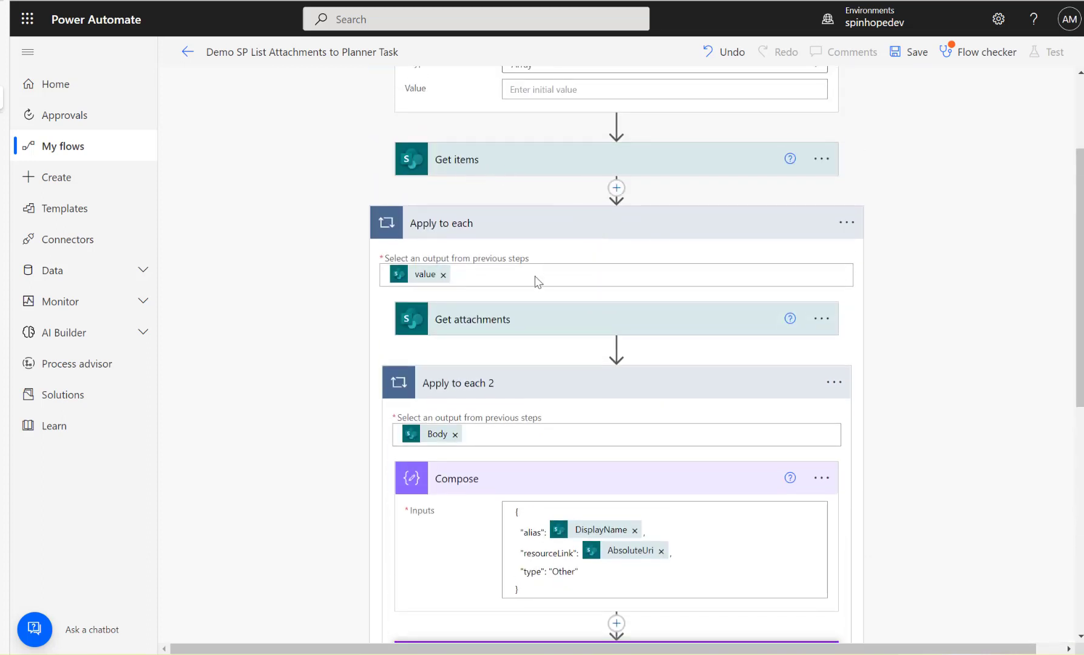
left_click(551, 322)
scroll(552, 322, "down", 3)
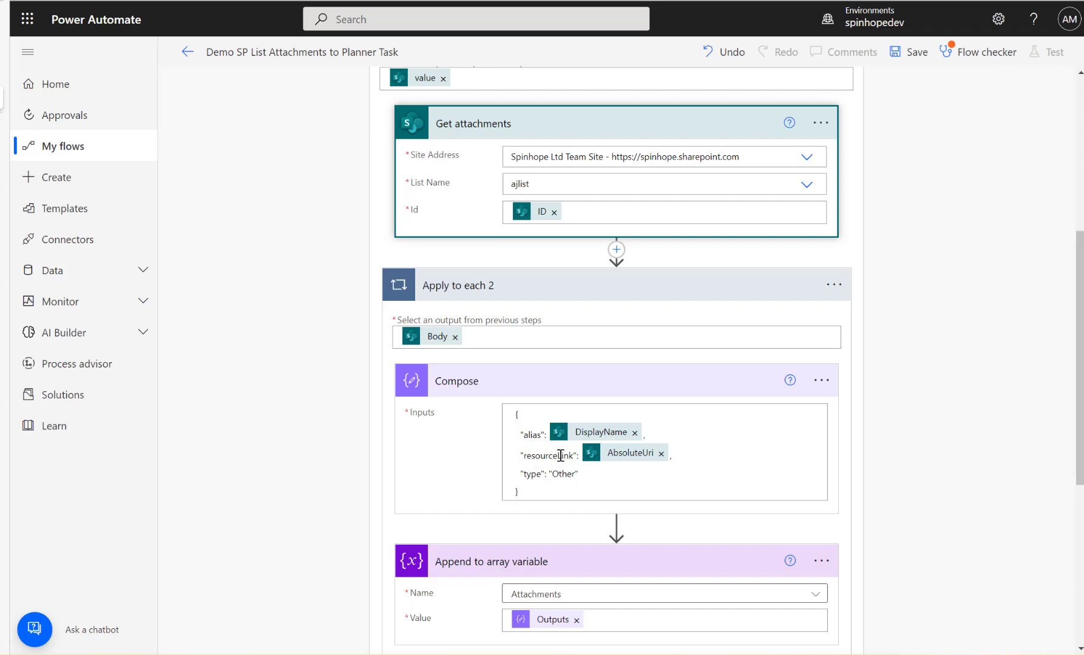
scroll(575, 477, "down", 4)
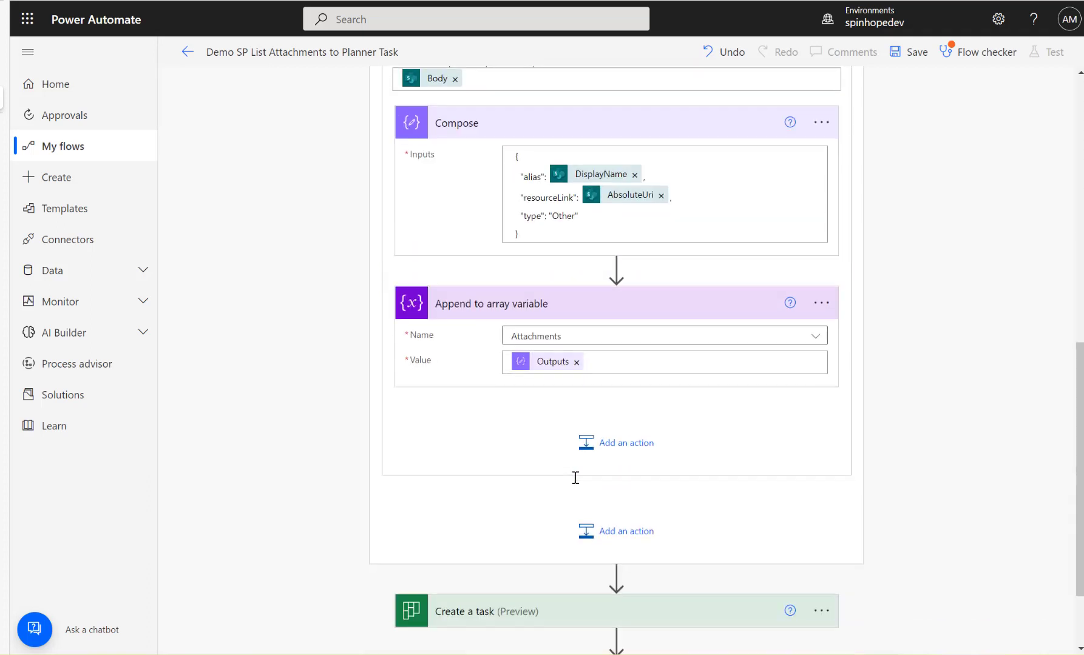
scroll(558, 503, "down", 2)
left_click(549, 509)
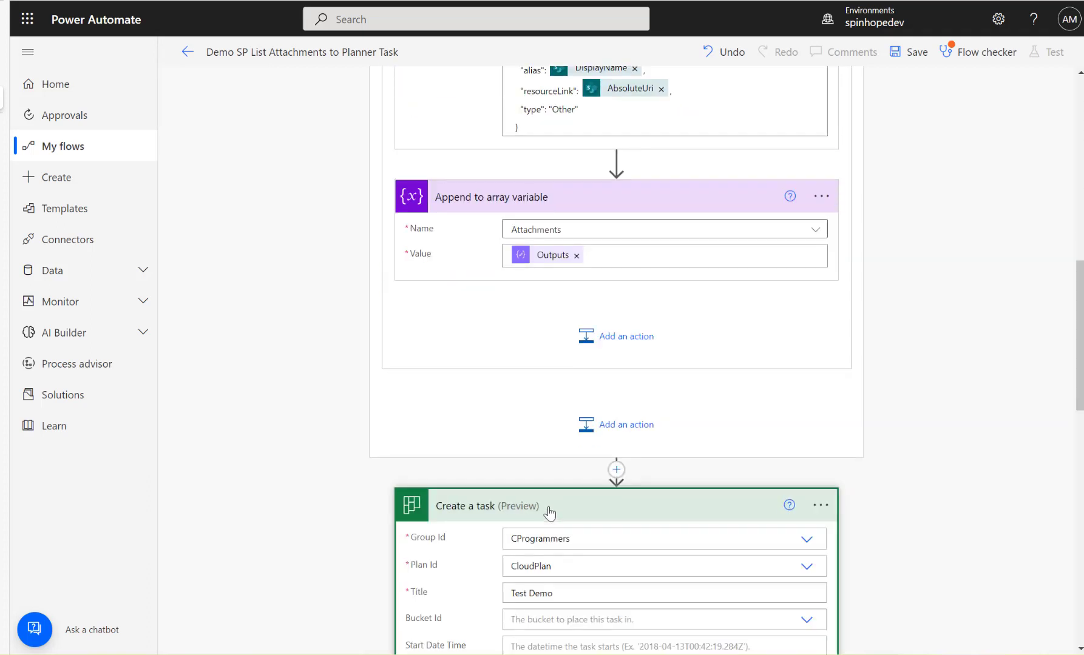
scroll(565, 509, "down", 3)
left_click(551, 304)
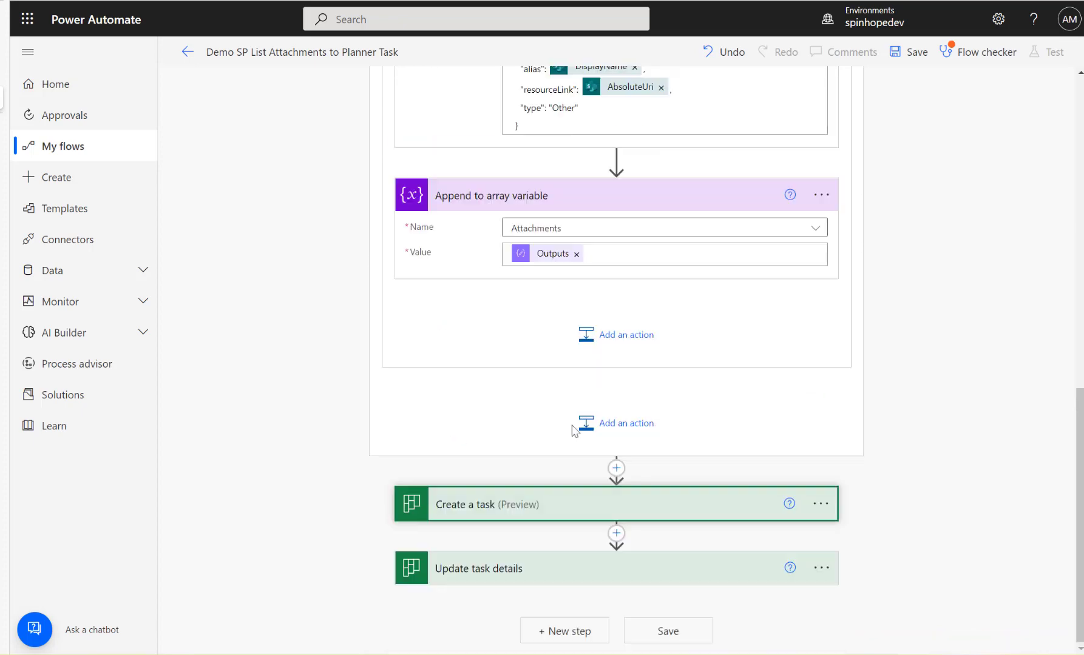
Switch the References in Update task details to entire-array input and fill it with the Attachments variable.
left_click(512, 568)
scroll(571, 485, "down", 3)
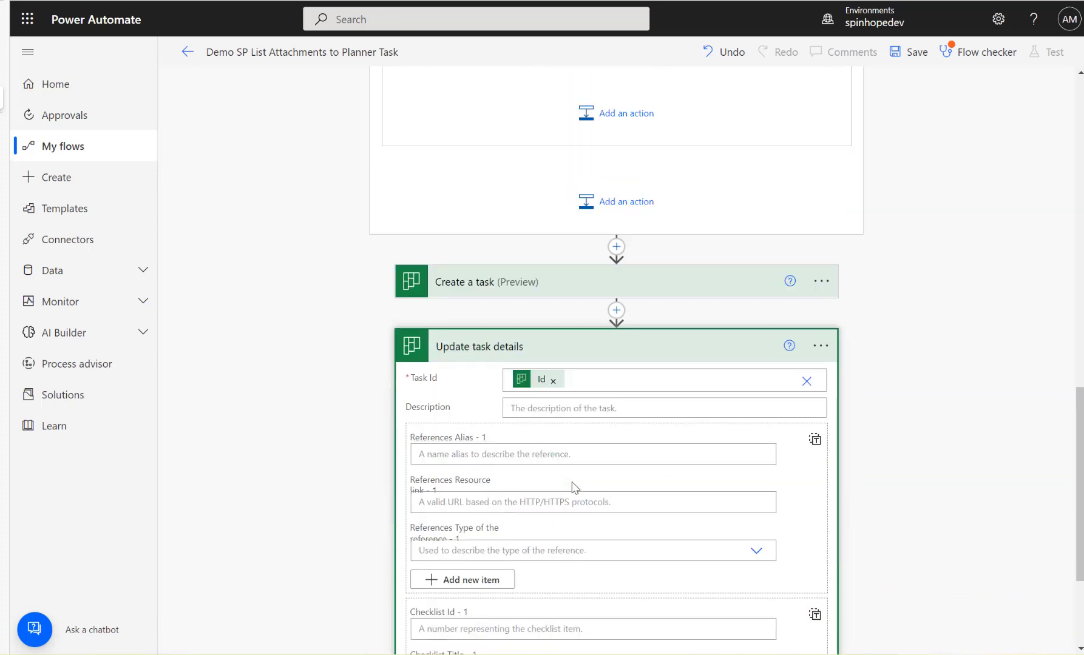
scroll(561, 394, "down", 3)
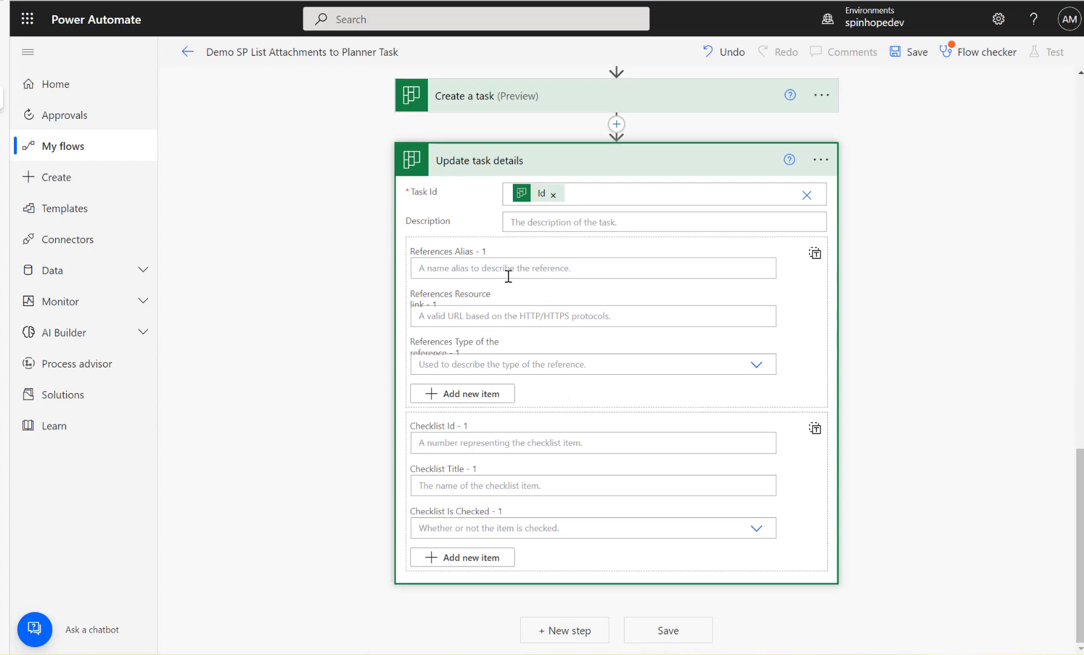
left_click(814, 255)
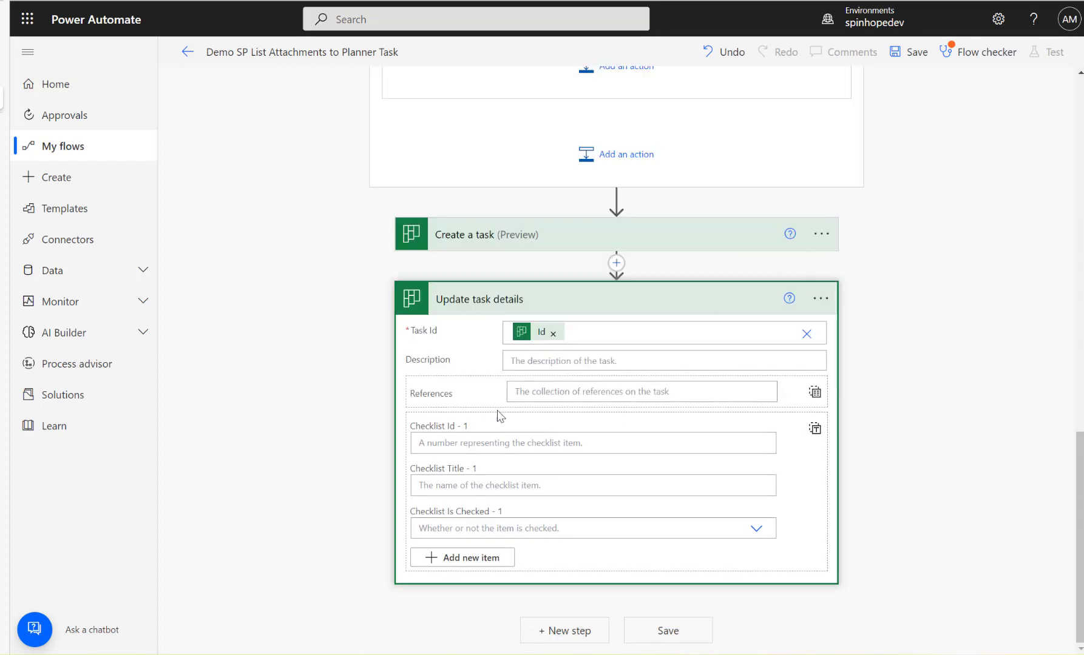
left_click(551, 397)
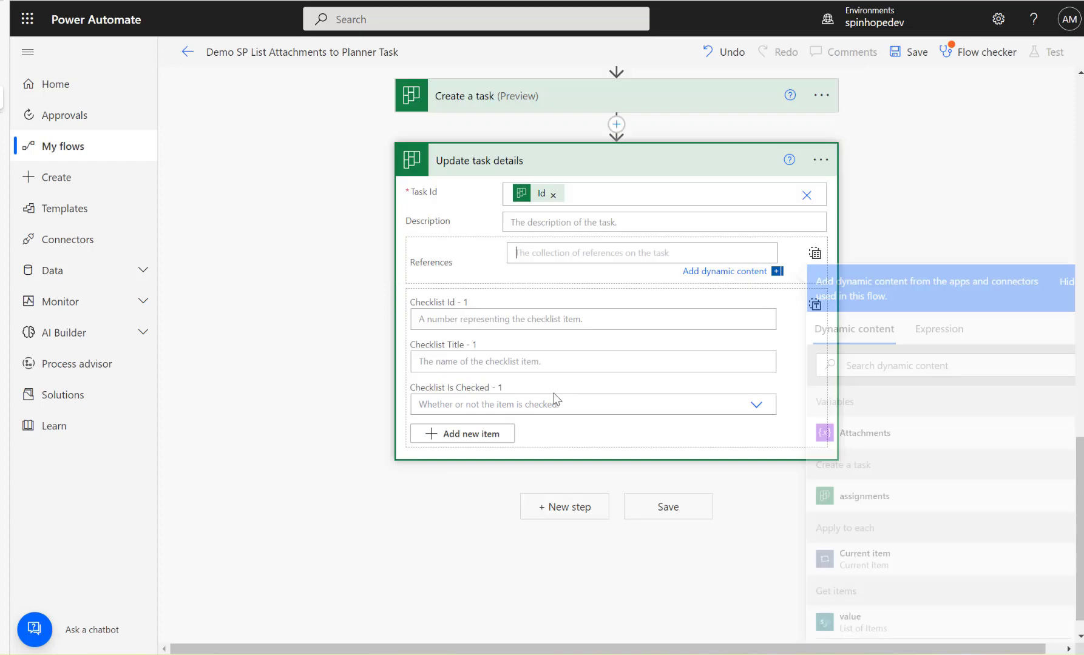
left_click(857, 434)
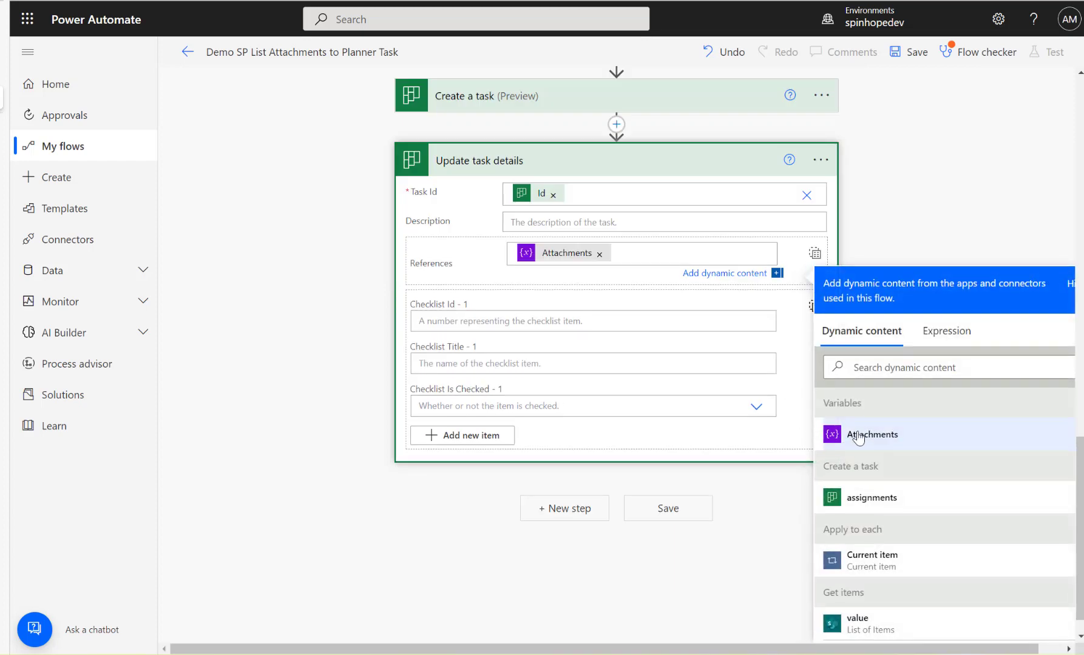
Save the flow and run it as a manual test.
left_click(914, 56)
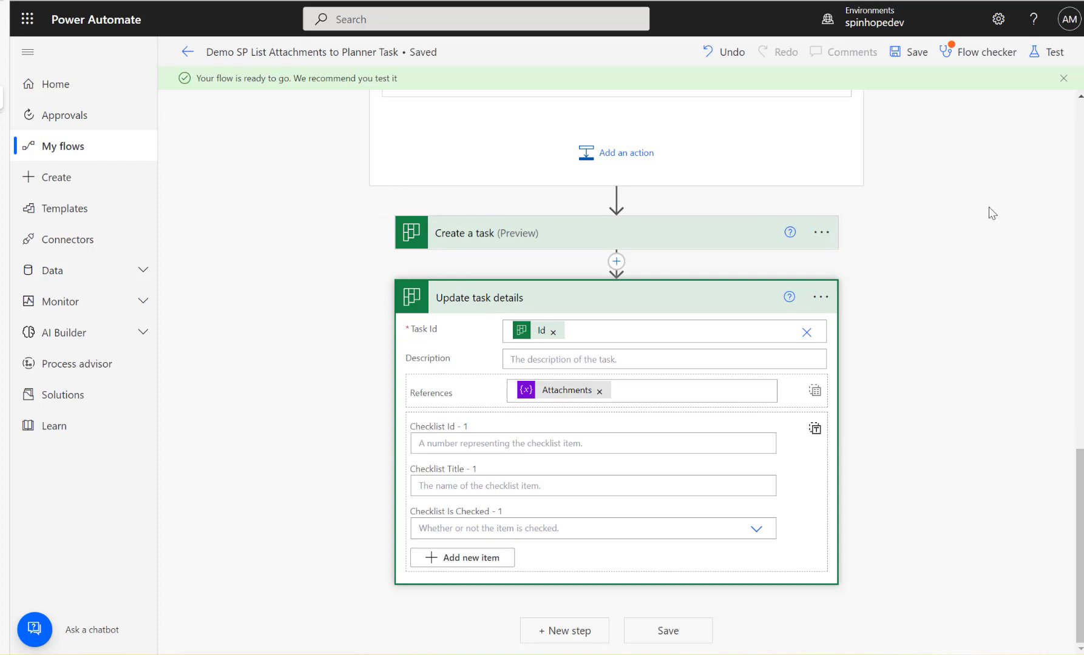
left_click(1060, 65)
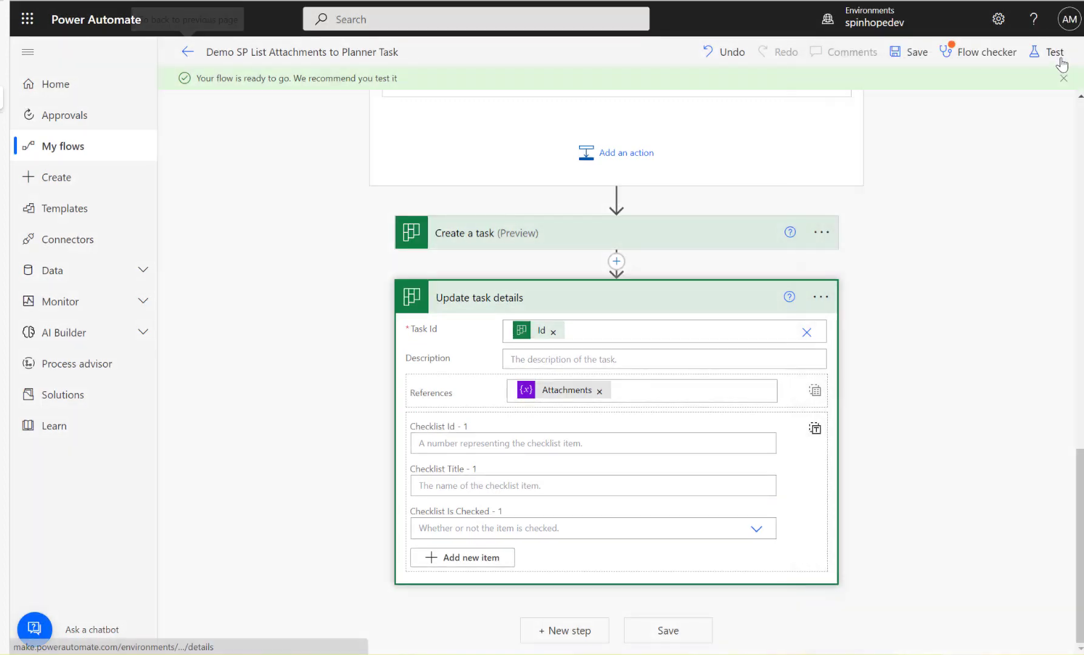
left_click(1059, 59)
left_click(881, 104)
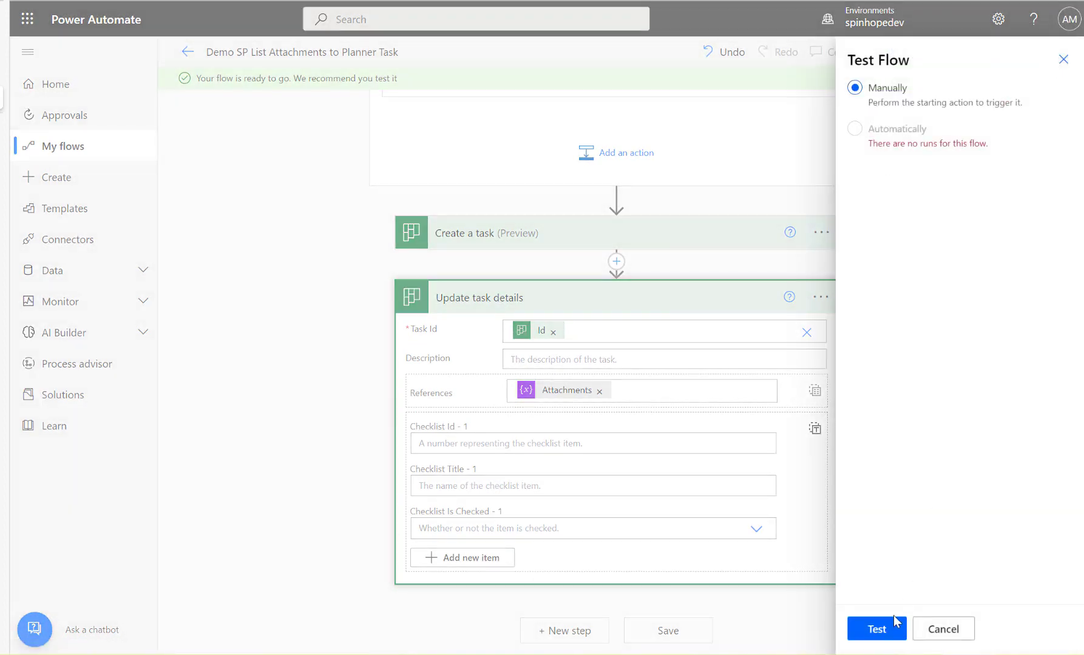
left_click(892, 625)
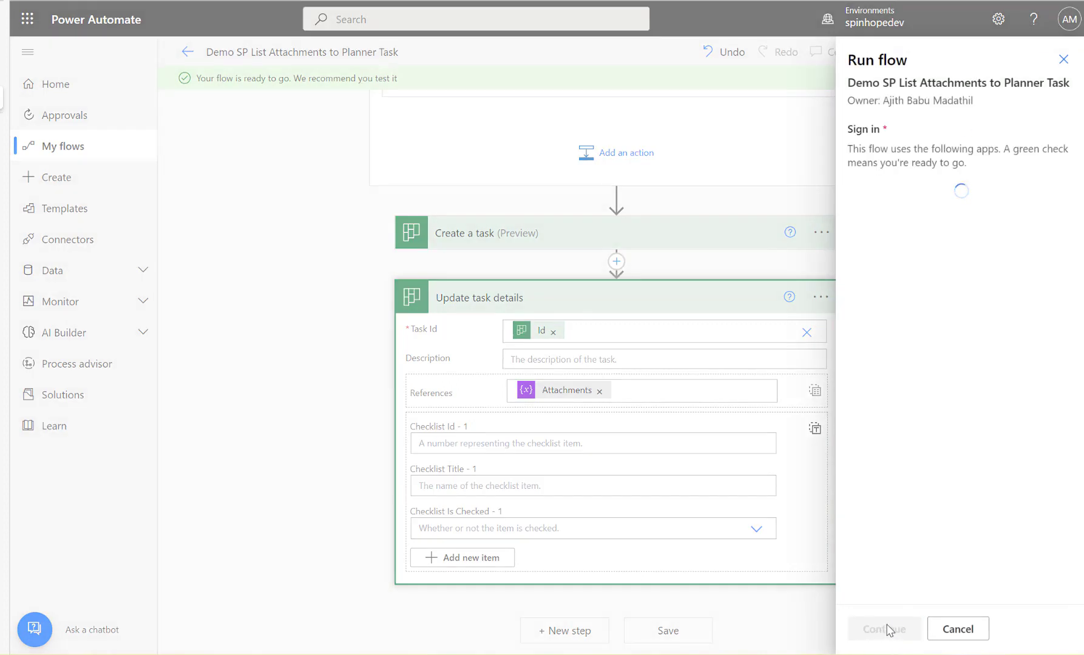
left_click(887, 629)
left_click(887, 628)
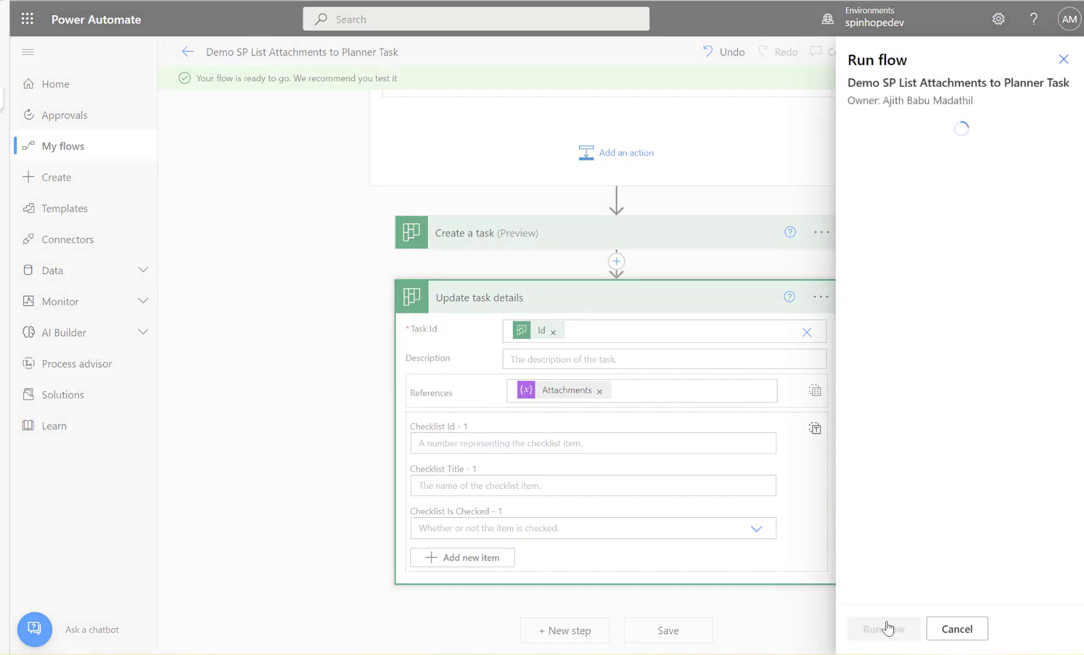
left_click(886, 631)
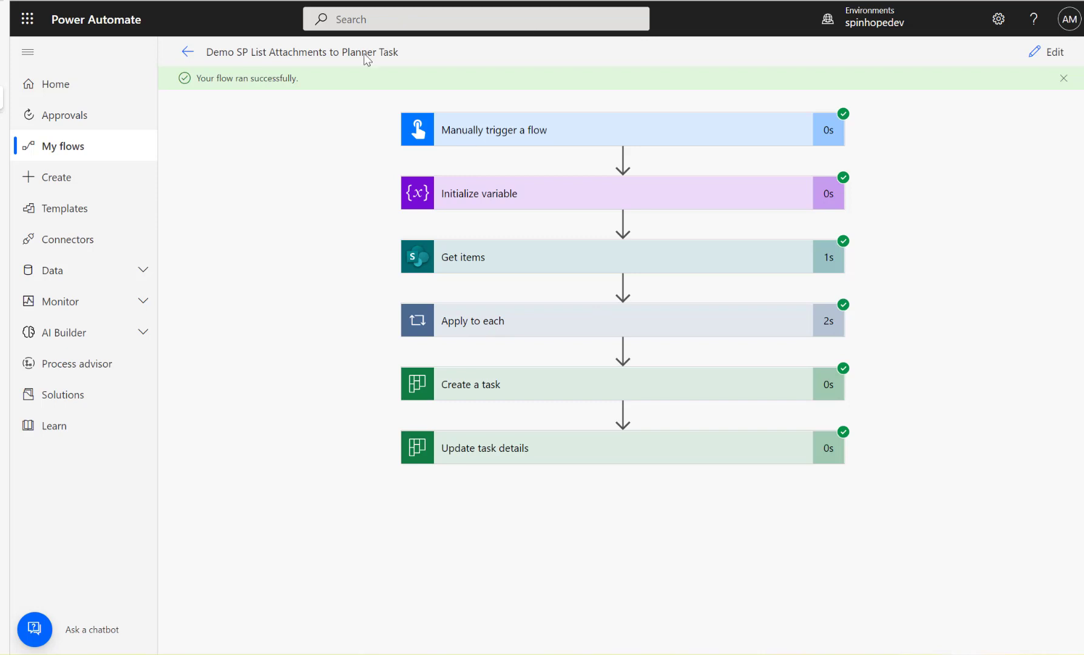
Check the run's Get items and Apply to each results against the Orange item in the SharePoint ajlist.
left_click(493, 266)
left_click(516, 256)
left_click(514, 331)
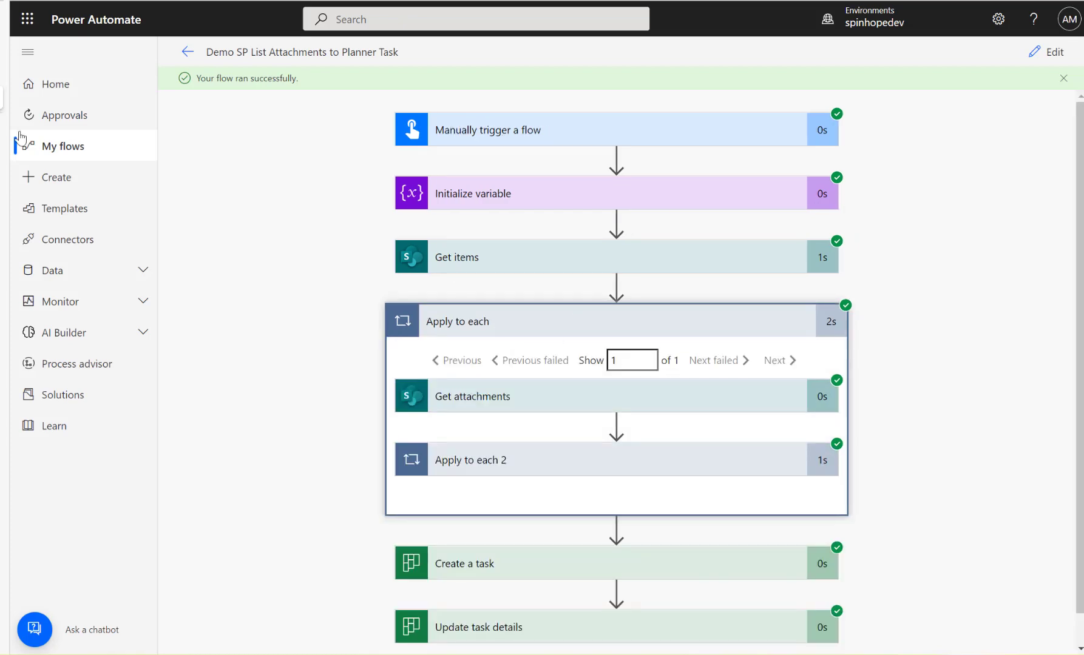
left_click(8, 70)
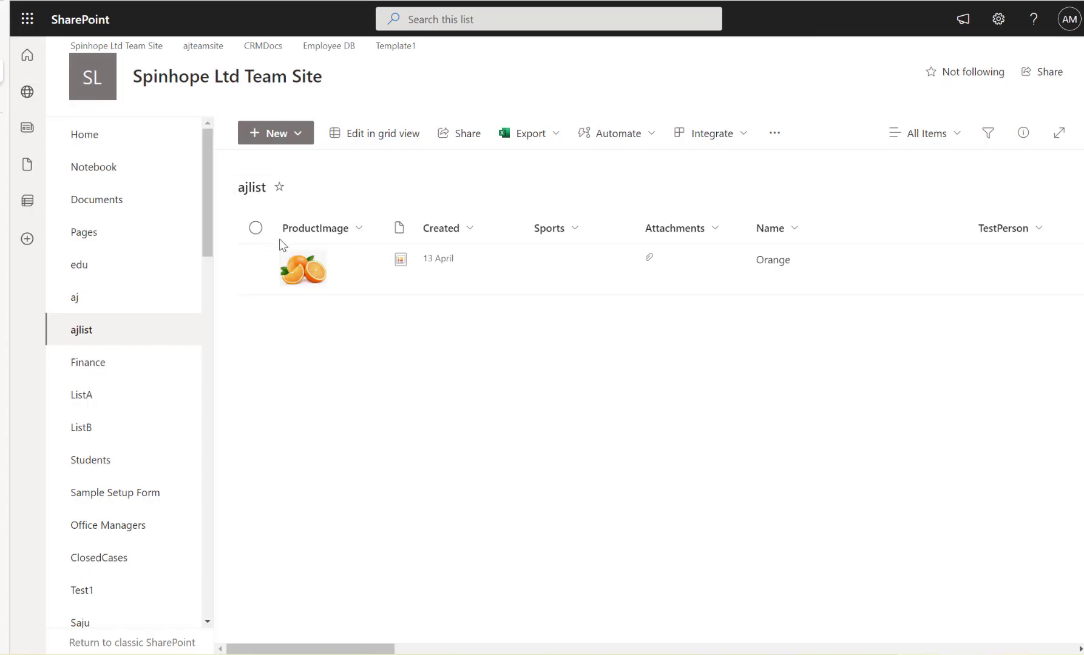
left_click(4, 99)
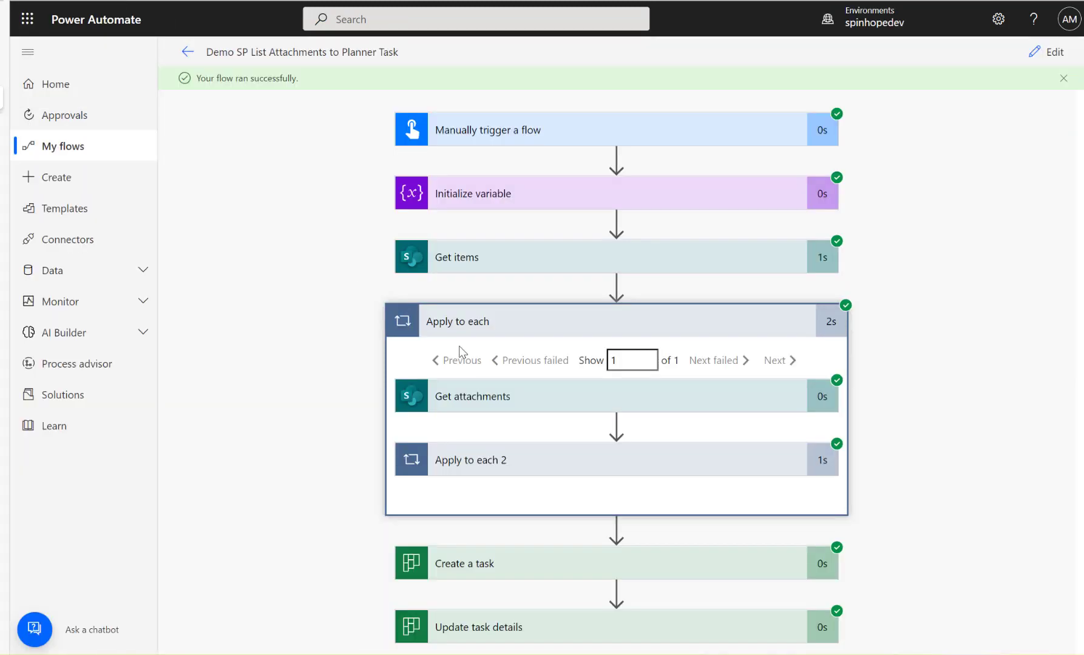
Inspect the inputs and outputs of Get attachments in the run, comparing them with the SharePoint ajlist.
left_click(515, 404)
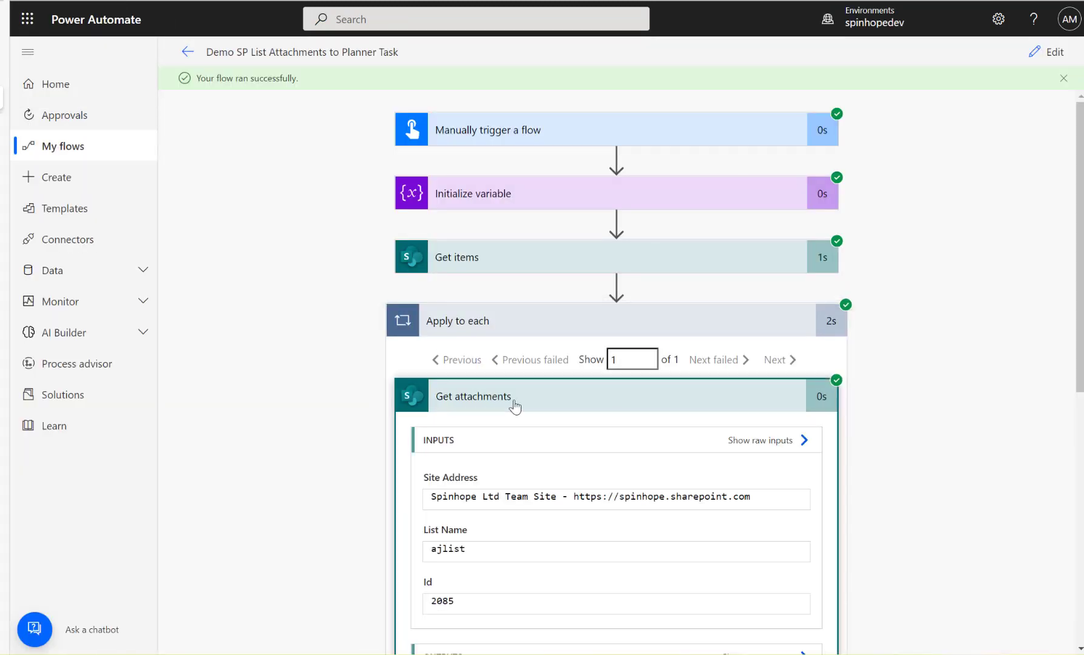
left_click(5, 72)
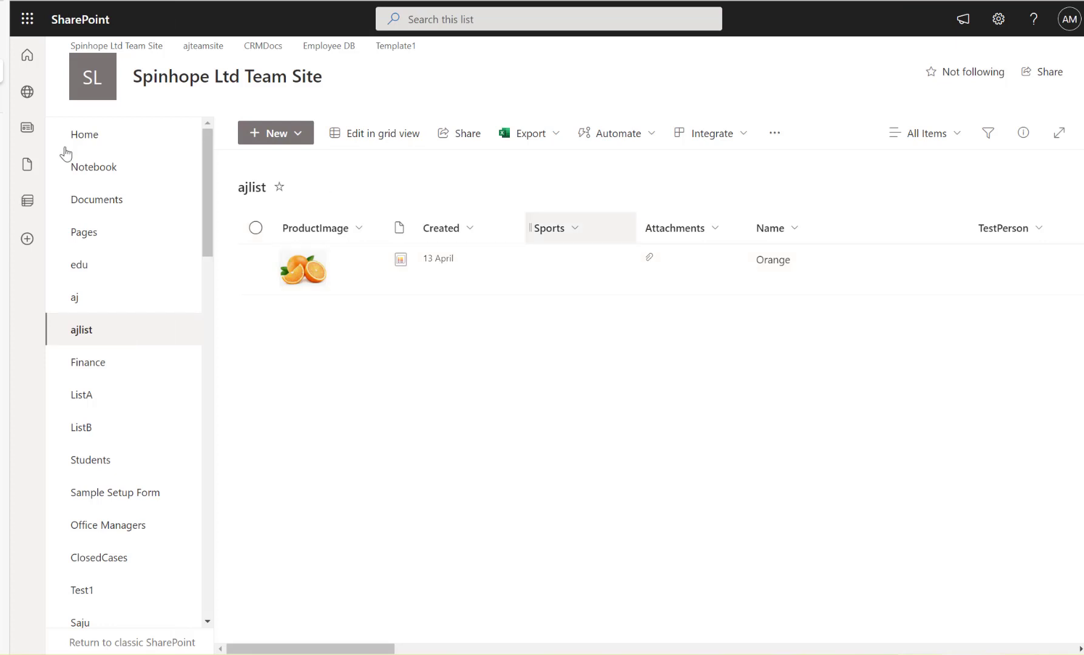
mouse_move(3, 120)
left_click(24, 97)
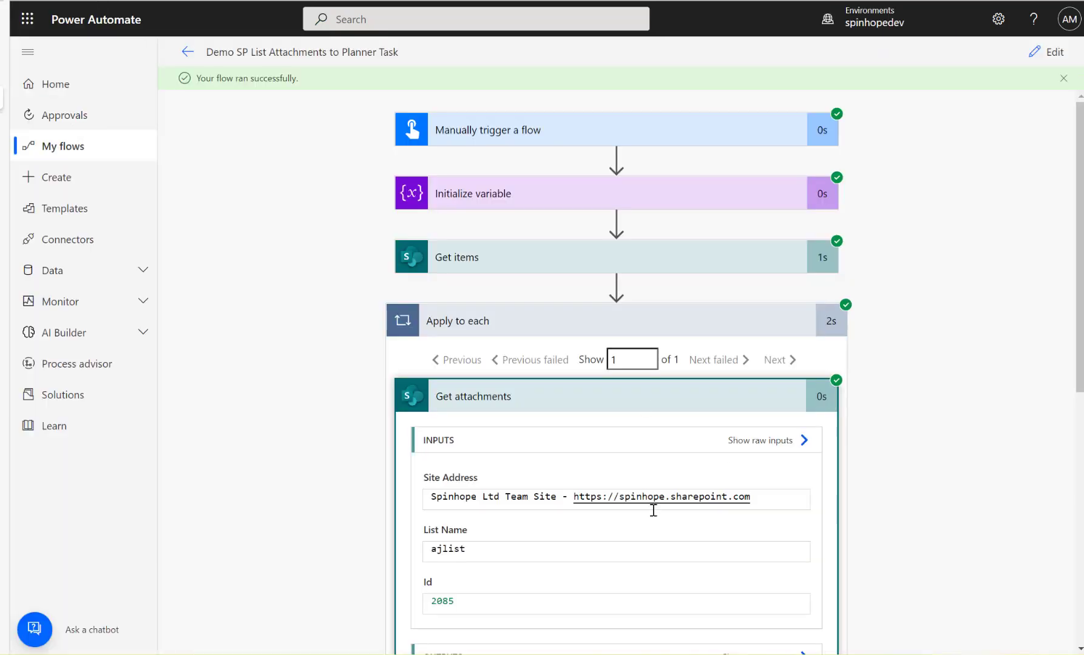
scroll(653, 510, "down", 1)
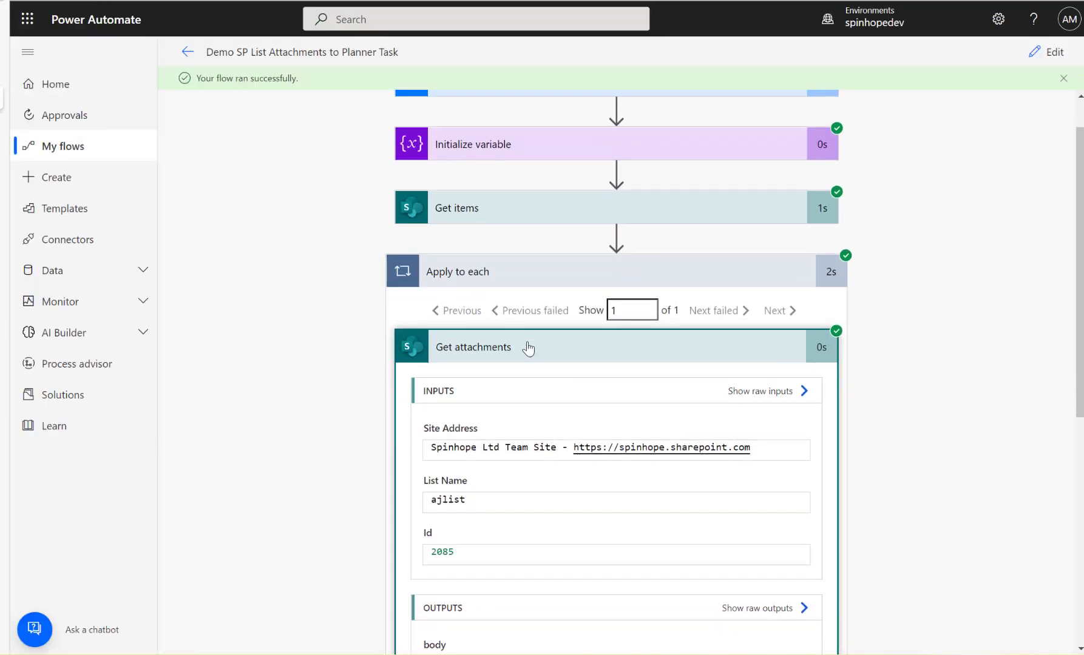
scroll(528, 349, "down", 5)
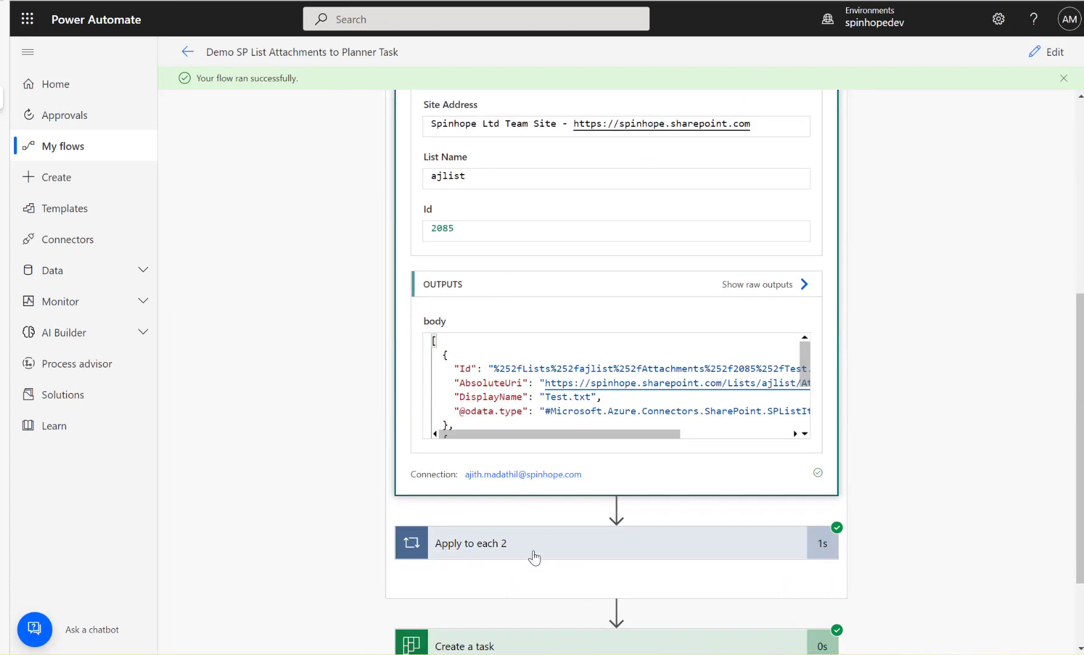
Expand Apply to each 2 and inspect the Compose inputs and outputs for its first and second iterations.
left_click(536, 555)
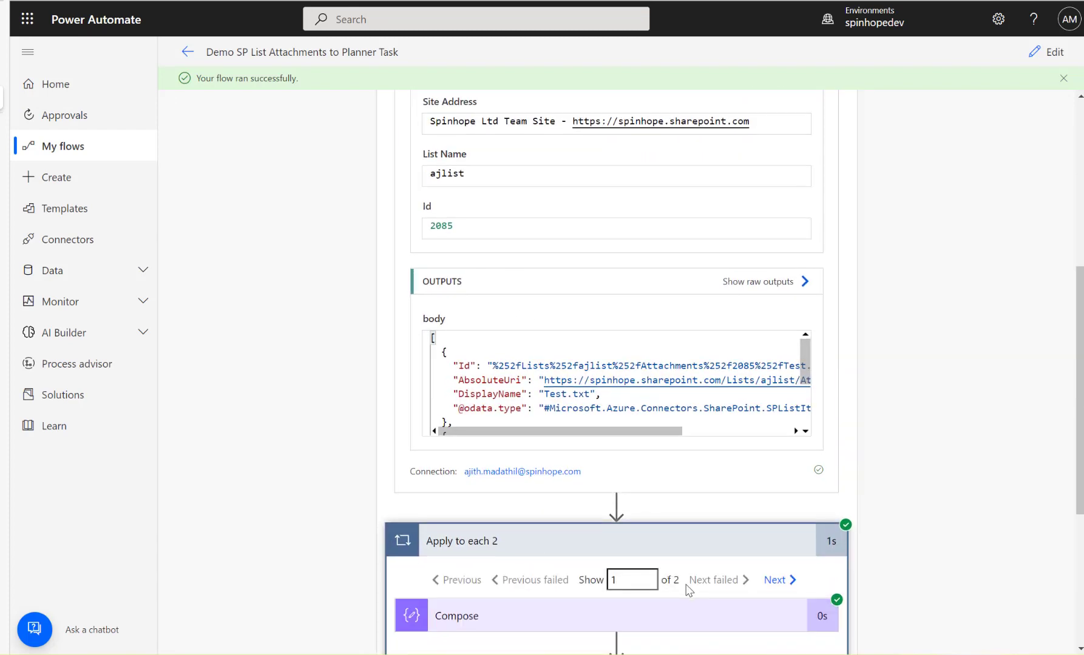
scroll(628, 331, "down", 4)
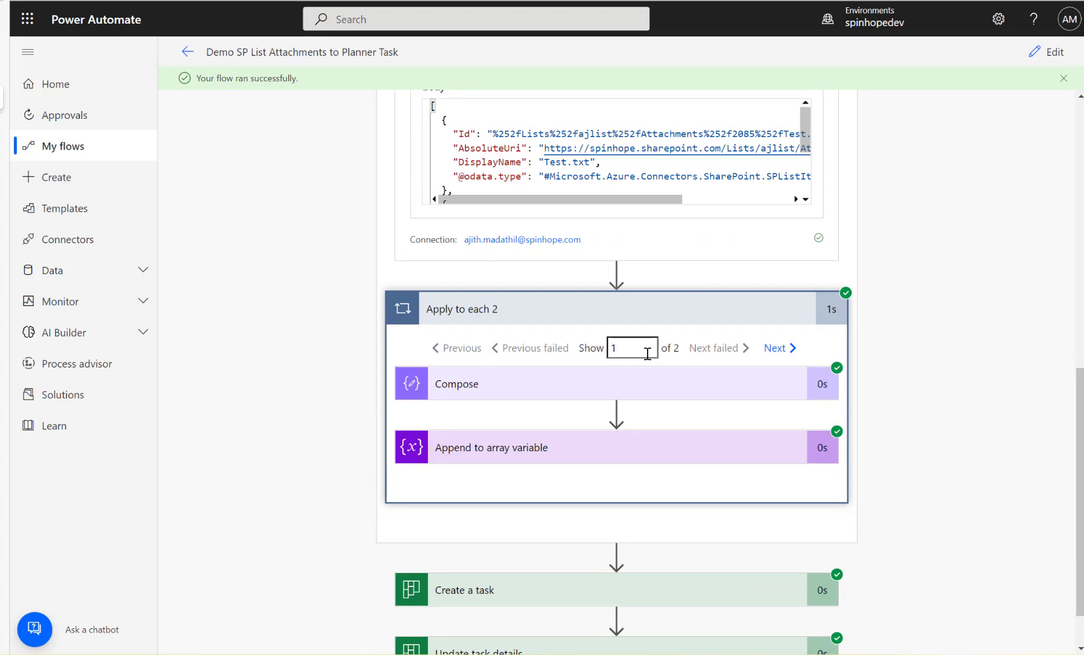
left_click(593, 384)
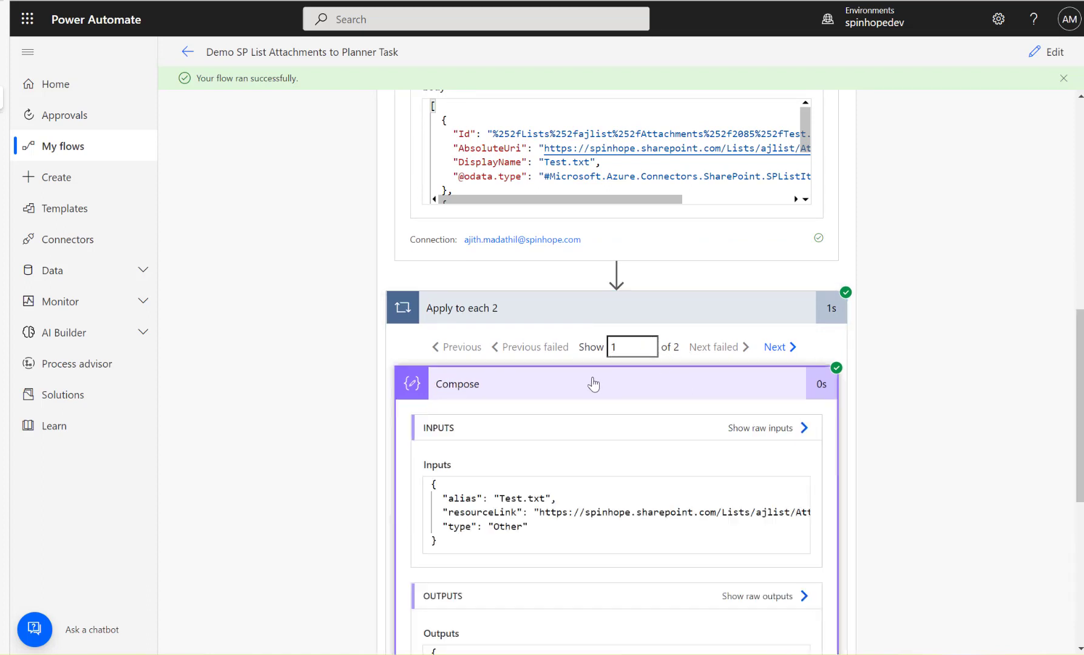
scroll(600, 421, "down", 1)
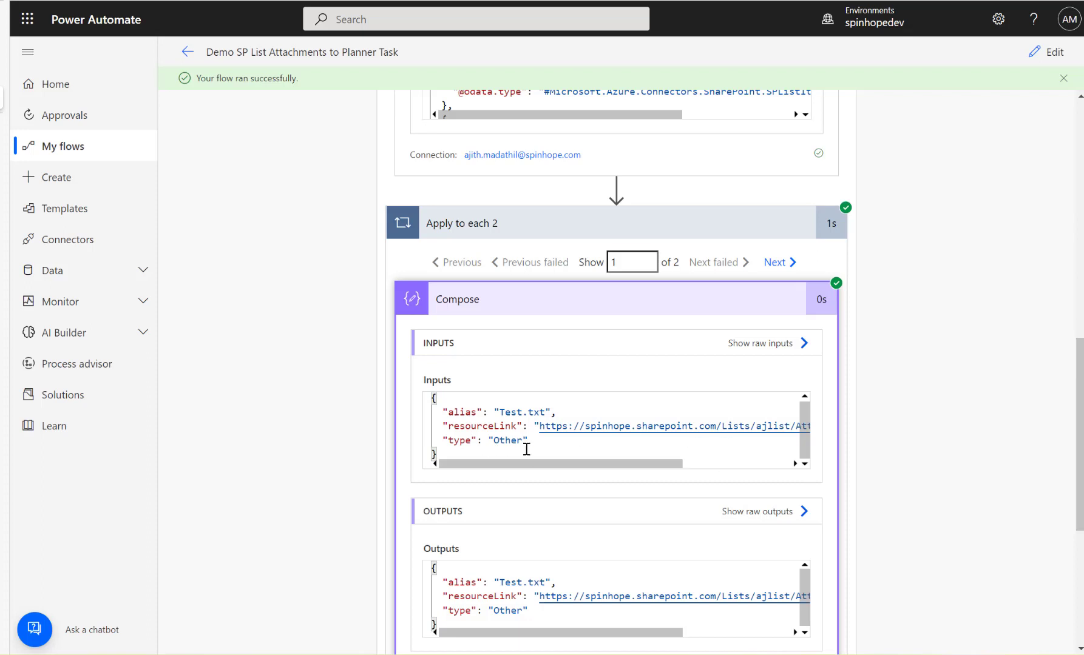
left_click(783, 263)
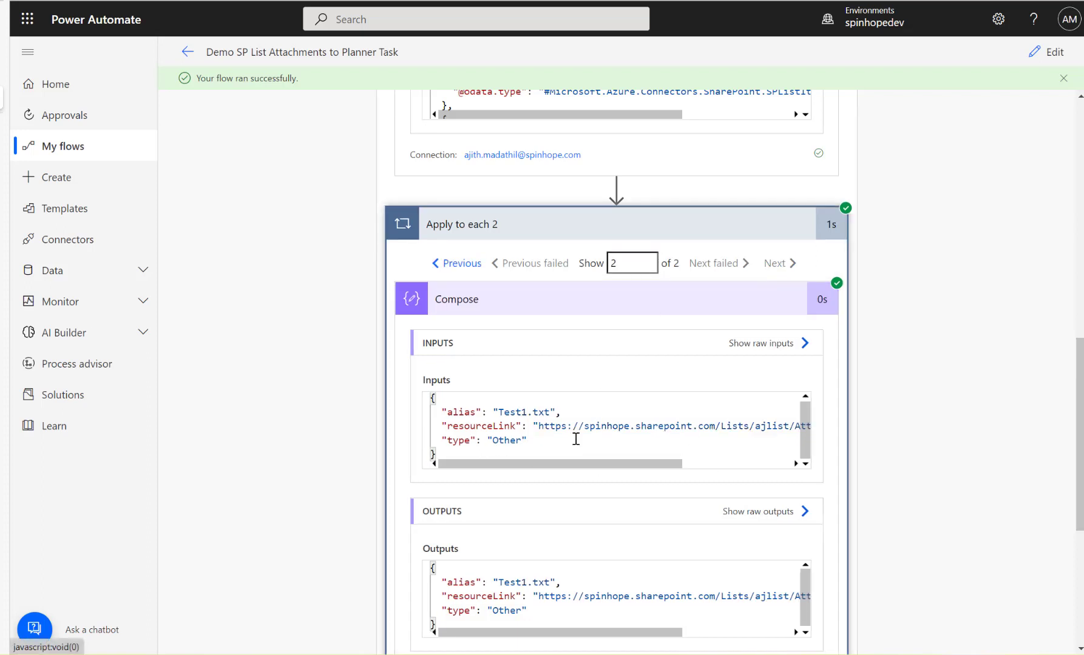
scroll(624, 383, "down", 1)
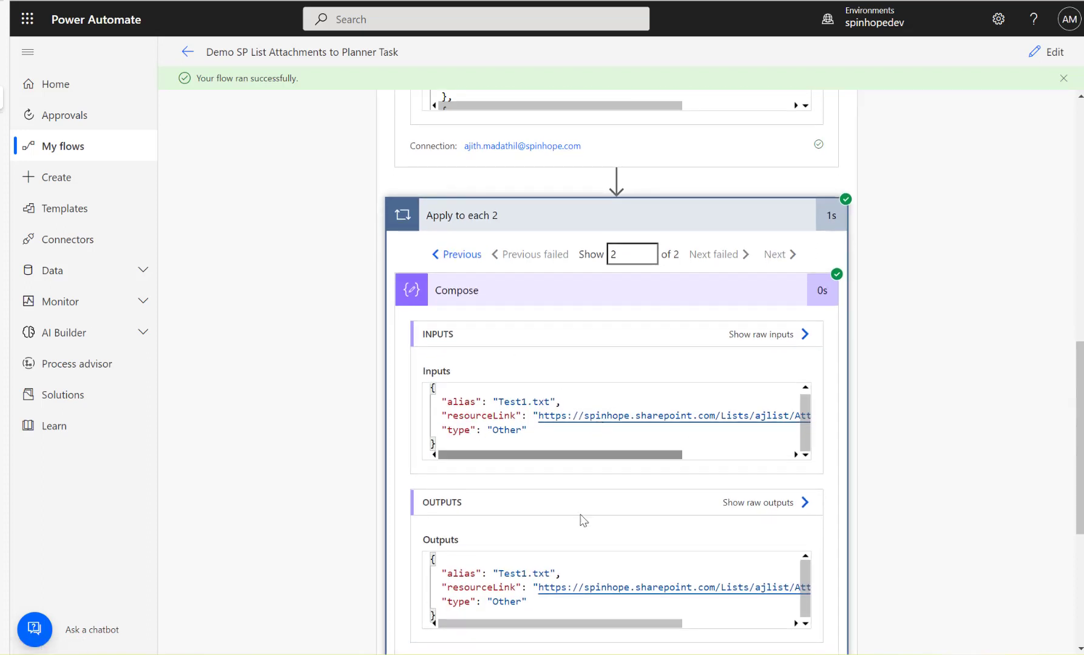
Inspect the name and value passed to Append to array variable in the second iteration of Apply to each 2.
scroll(581, 519, "down", 1)
scroll(611, 525, "down", 4)
left_click(517, 467)
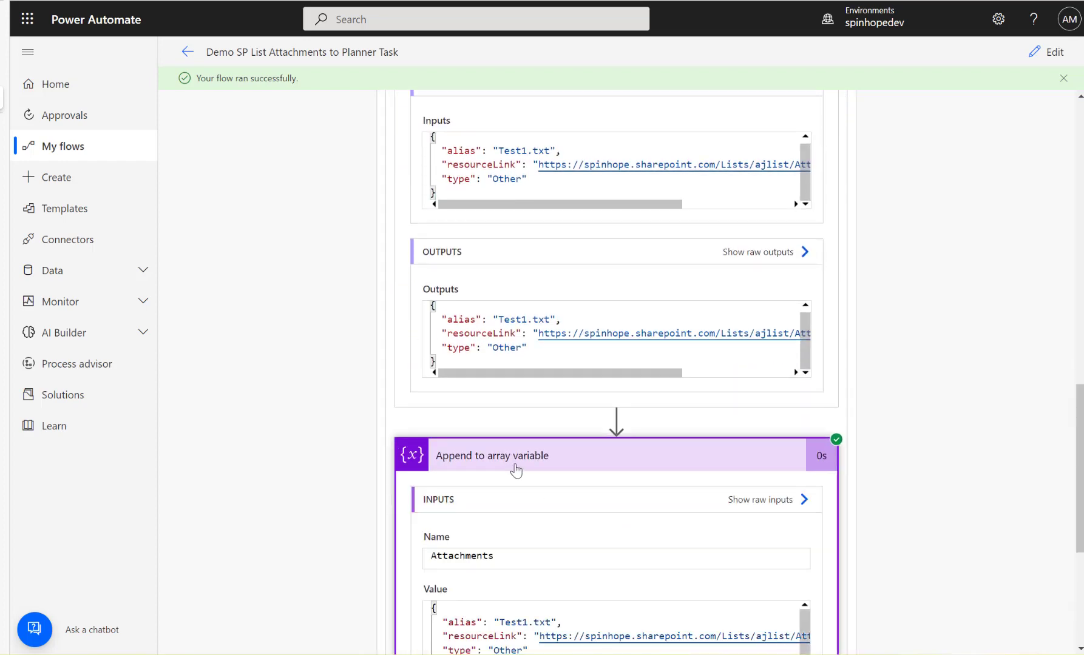
scroll(561, 490, "down", 4)
scroll(516, 568, "down", 1)
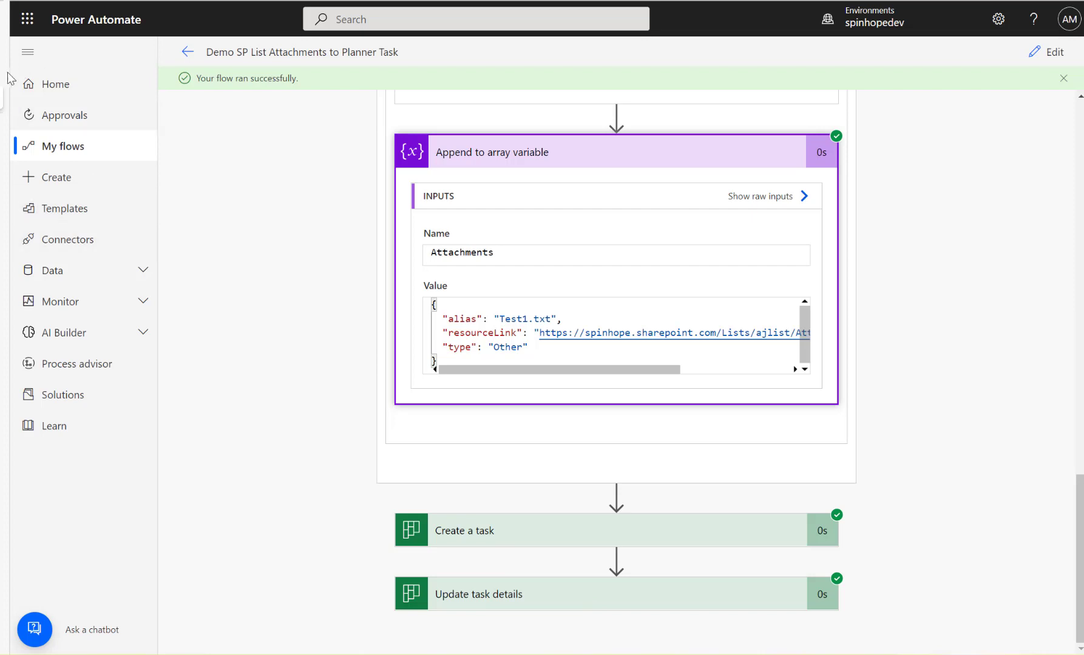
Switch to the CloudPlan board in Planner and check the Test Demo task by opening its Test.txt and Test1.txt attachments.
left_click(27, 53)
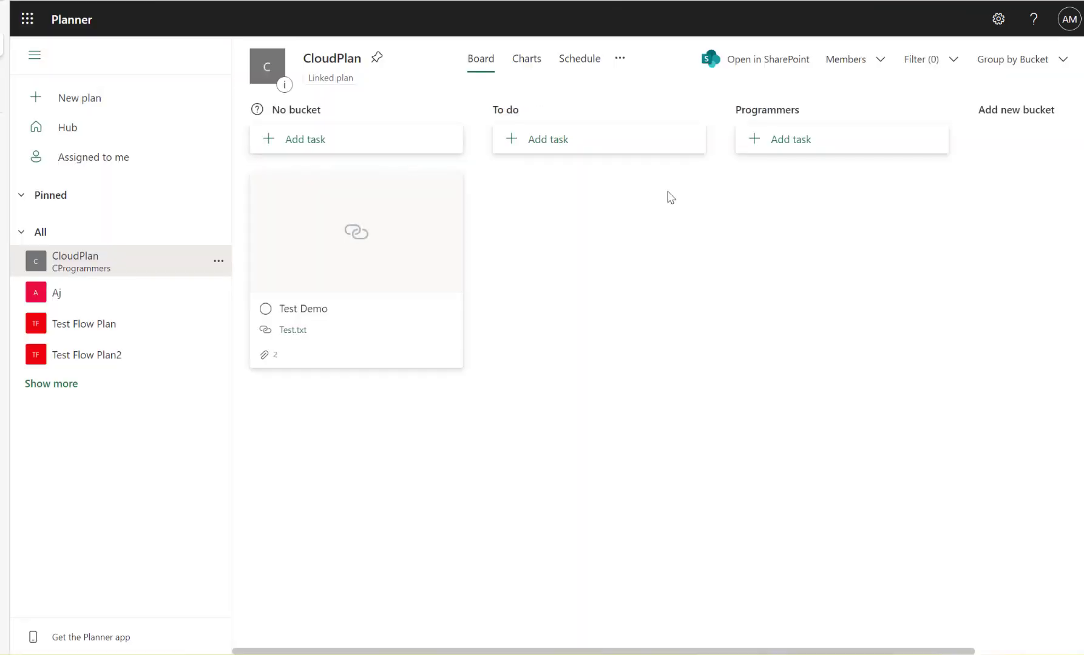
left_click(324, 259)
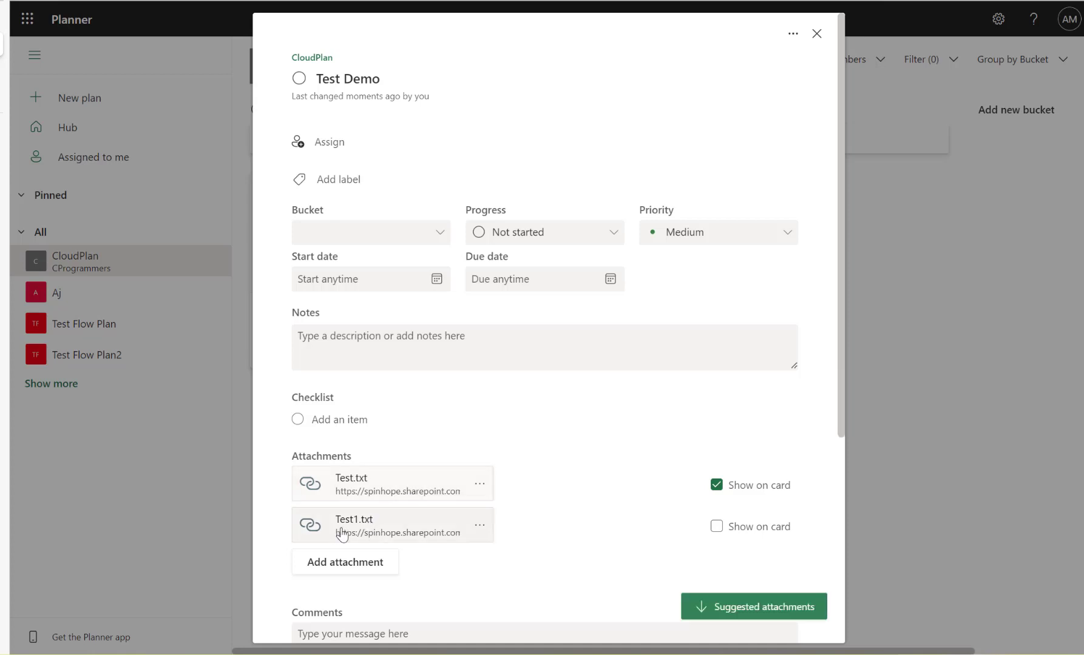
left_click(364, 496)
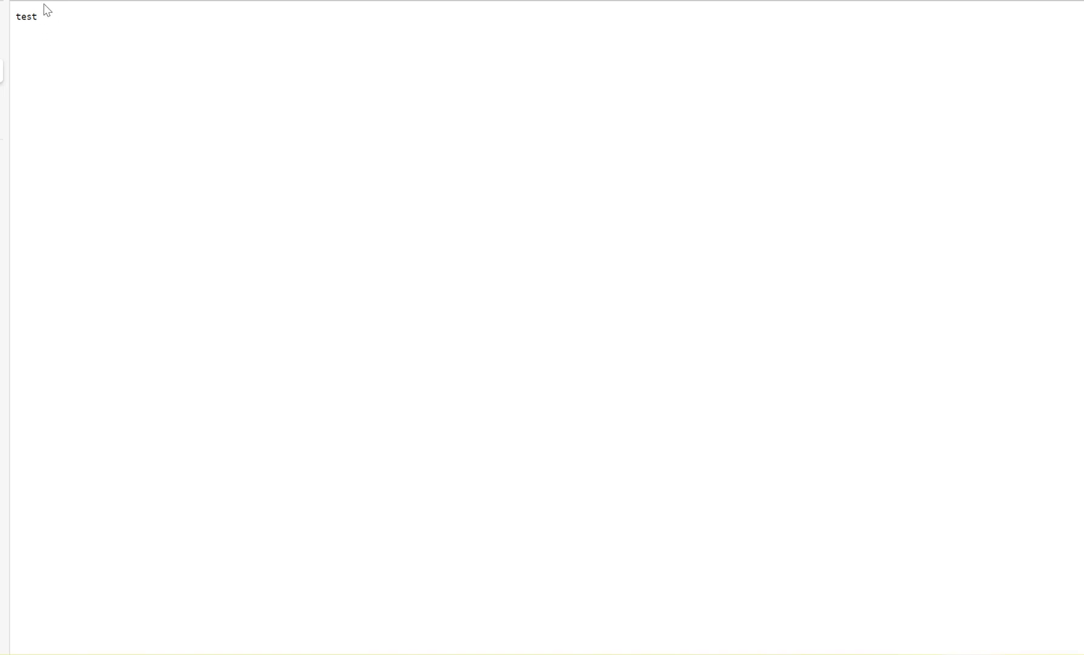
mouse_move(46, 74)
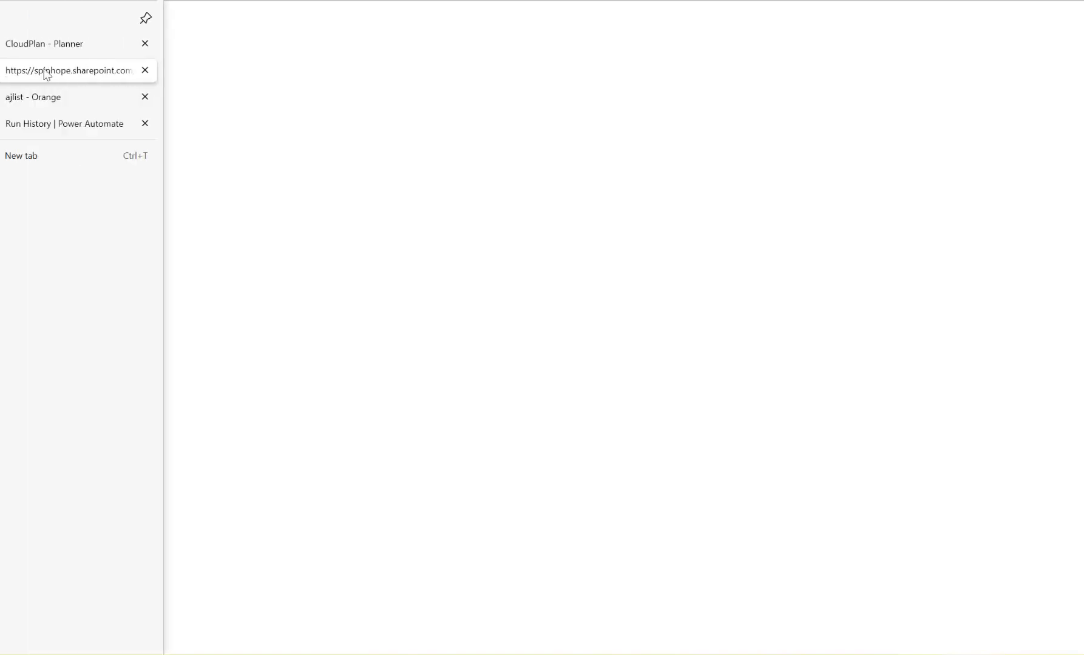
left_click(145, 71)
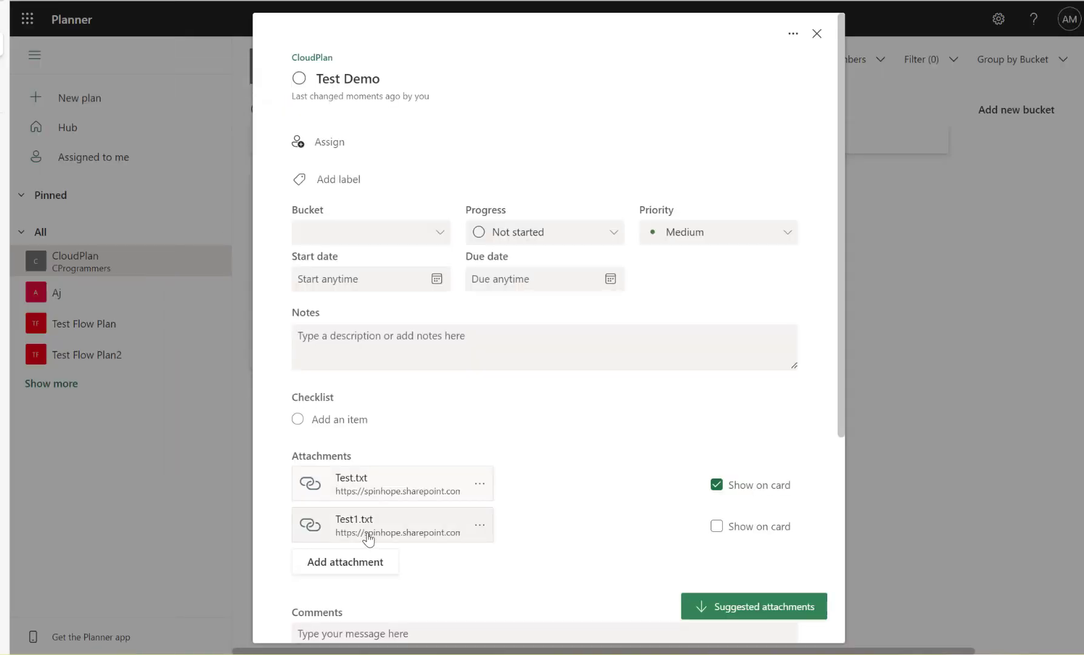
left_click(368, 539)
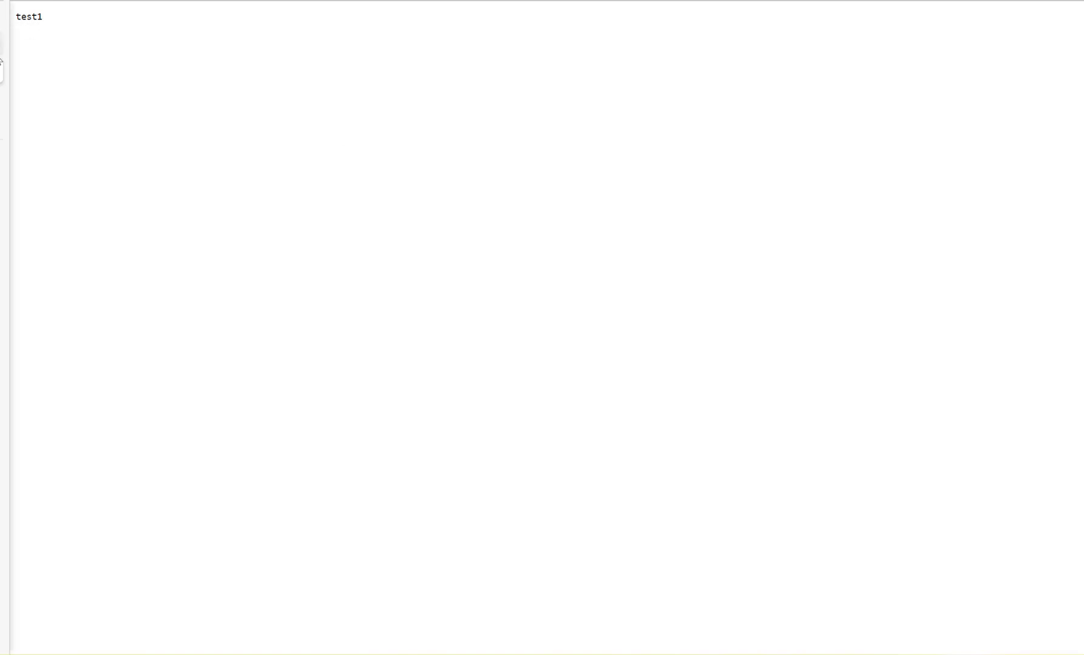
mouse_move(3, 42)
left_click(145, 70)
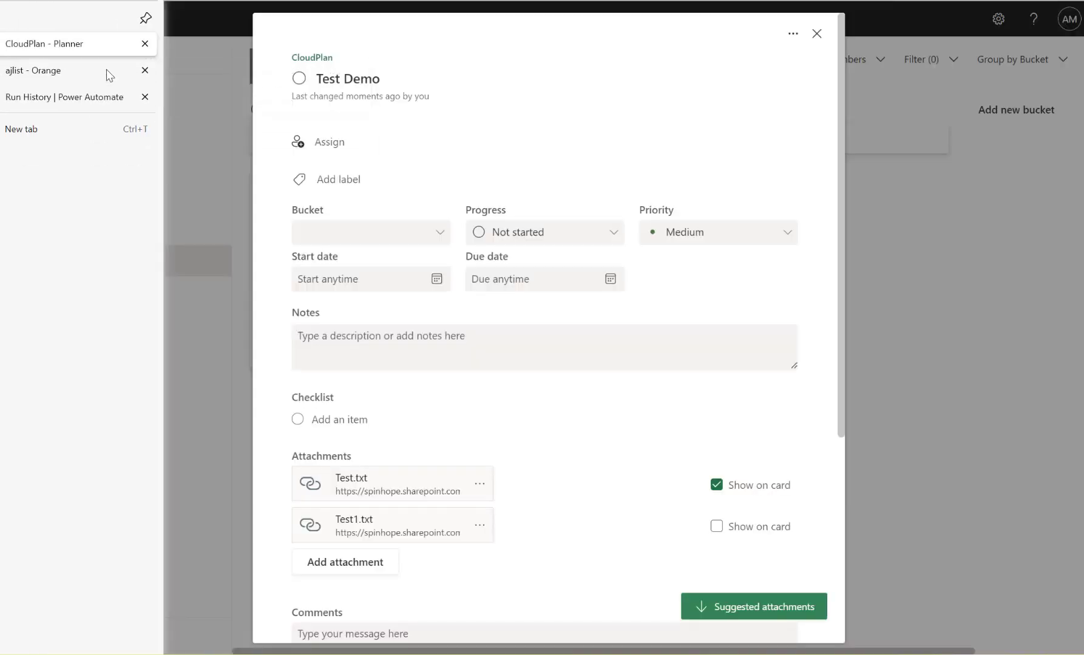
Return to the flow's run details in Power Automate and look back over the Get attachments and Compose results.
left_click(37, 97)
scroll(333, 309, "up", 15)
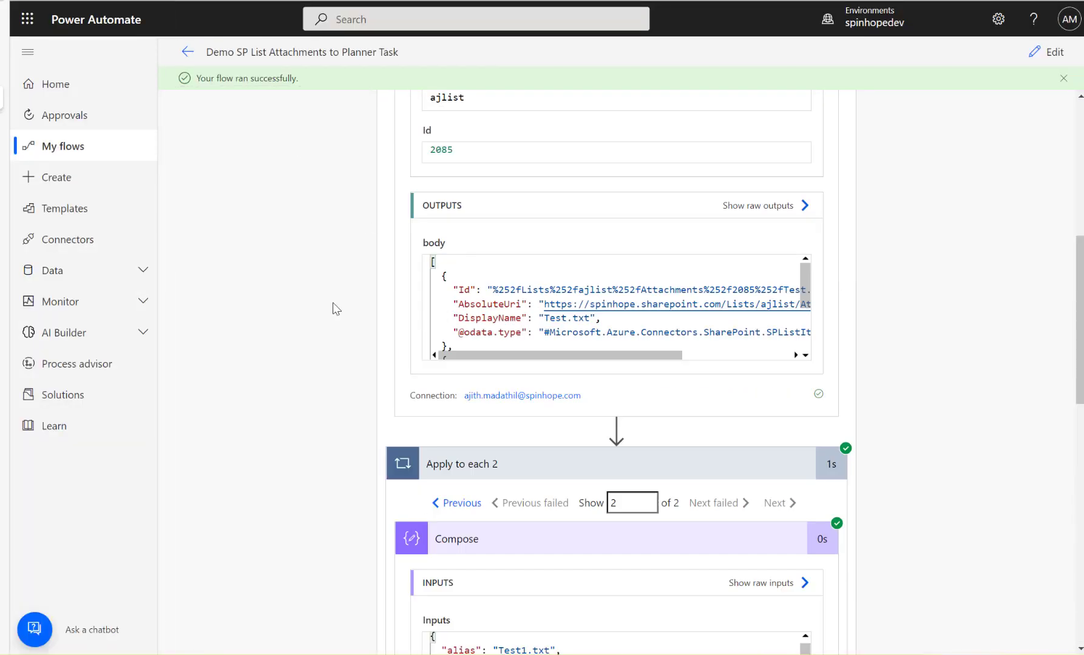